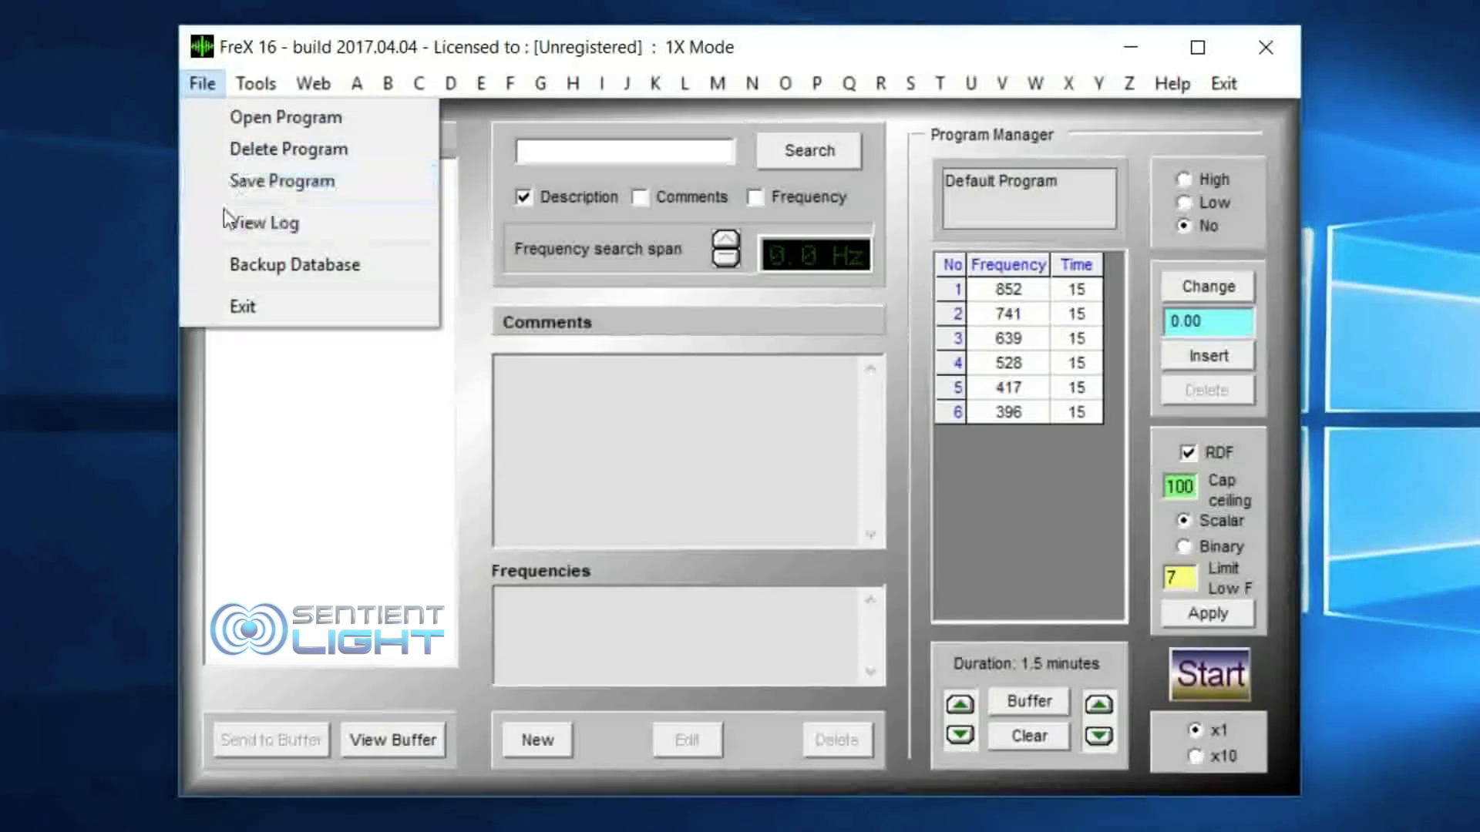
# Step: Open the online CAFL frequency list from the web links and examine the Abdominal_pain entry
pyautogui.moveTo(249, 91)
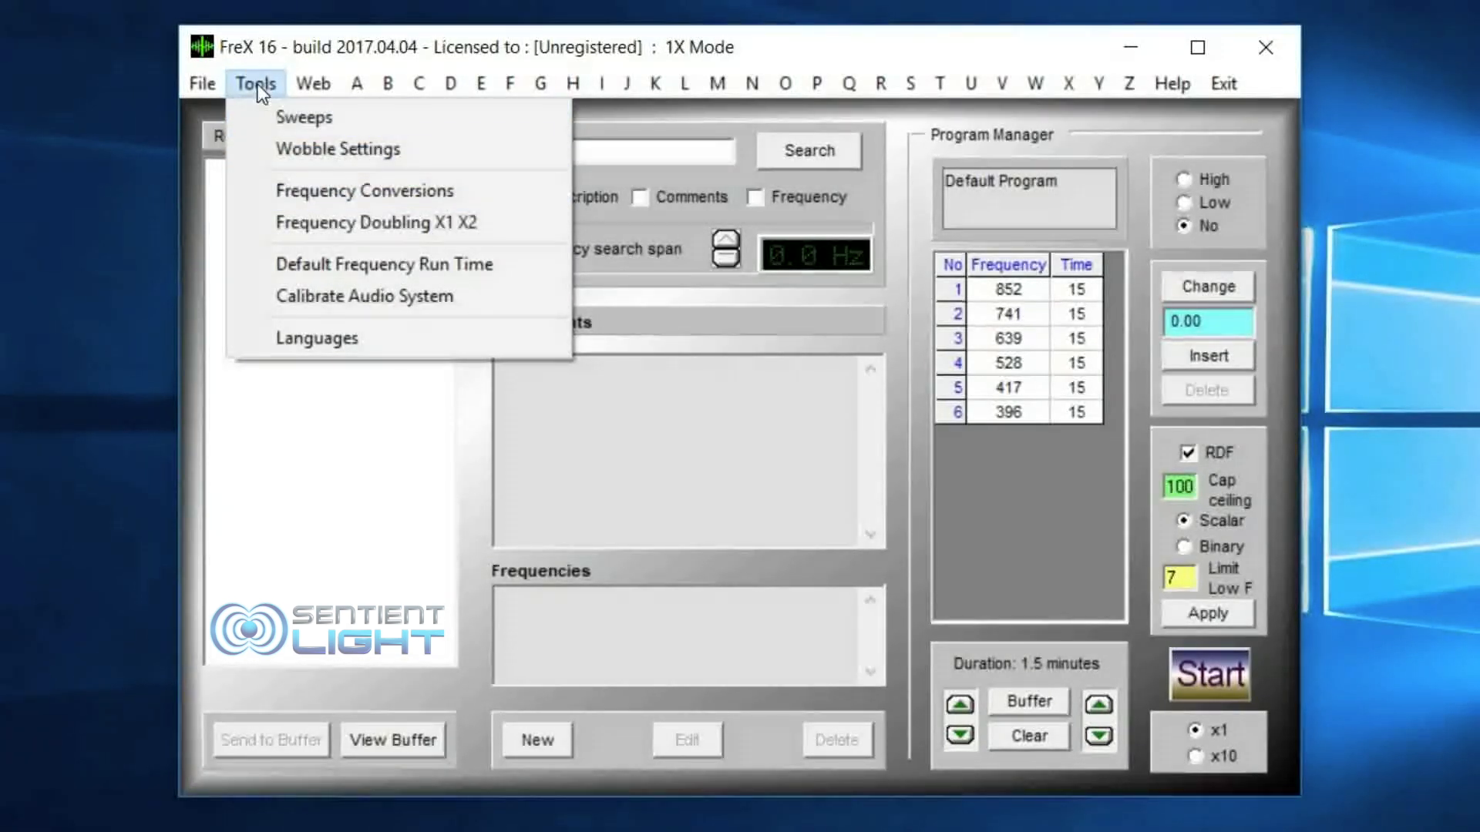
pyautogui.moveTo(297, 76)
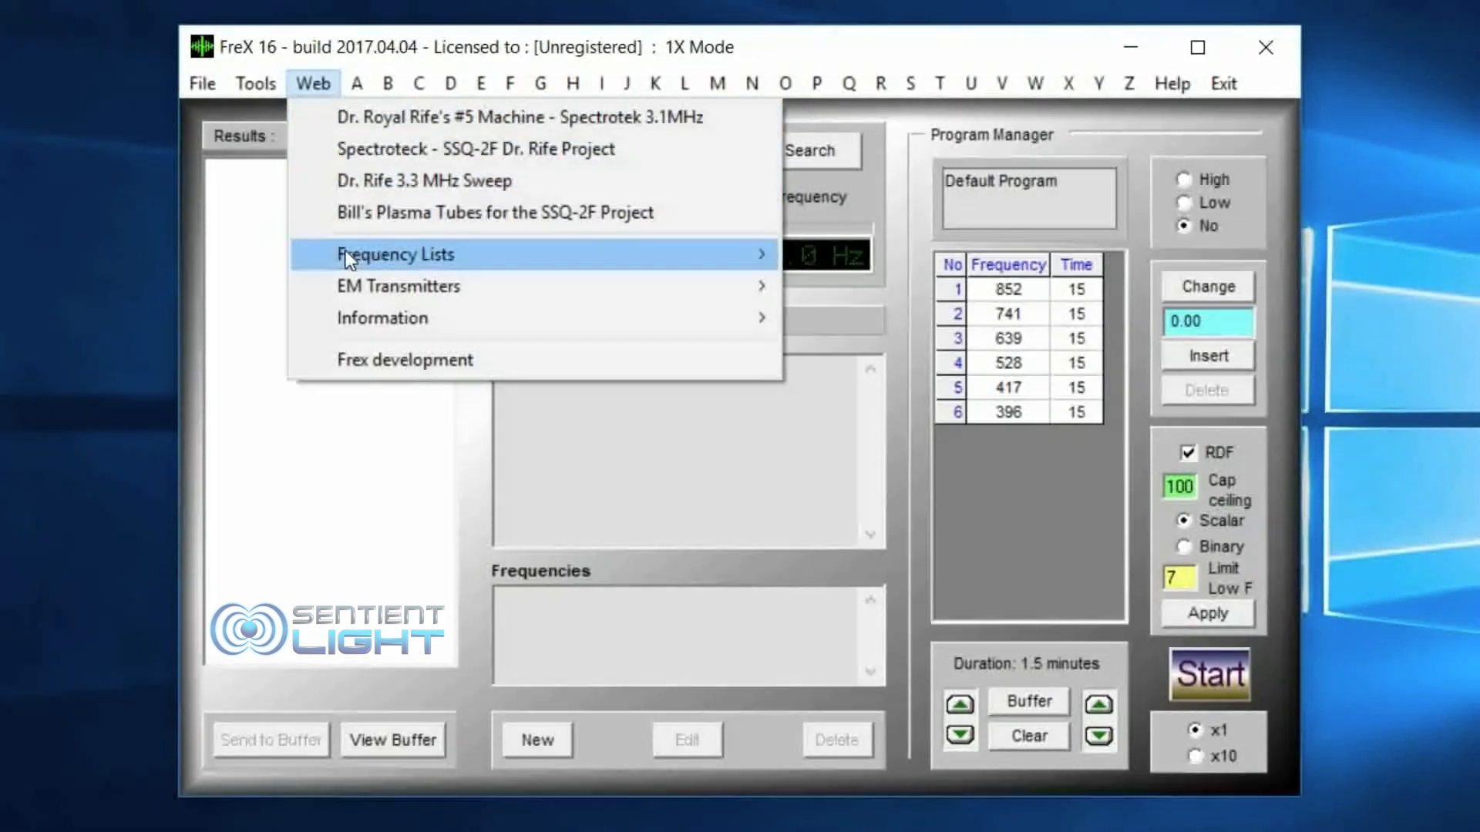
pyautogui.moveTo(345, 254)
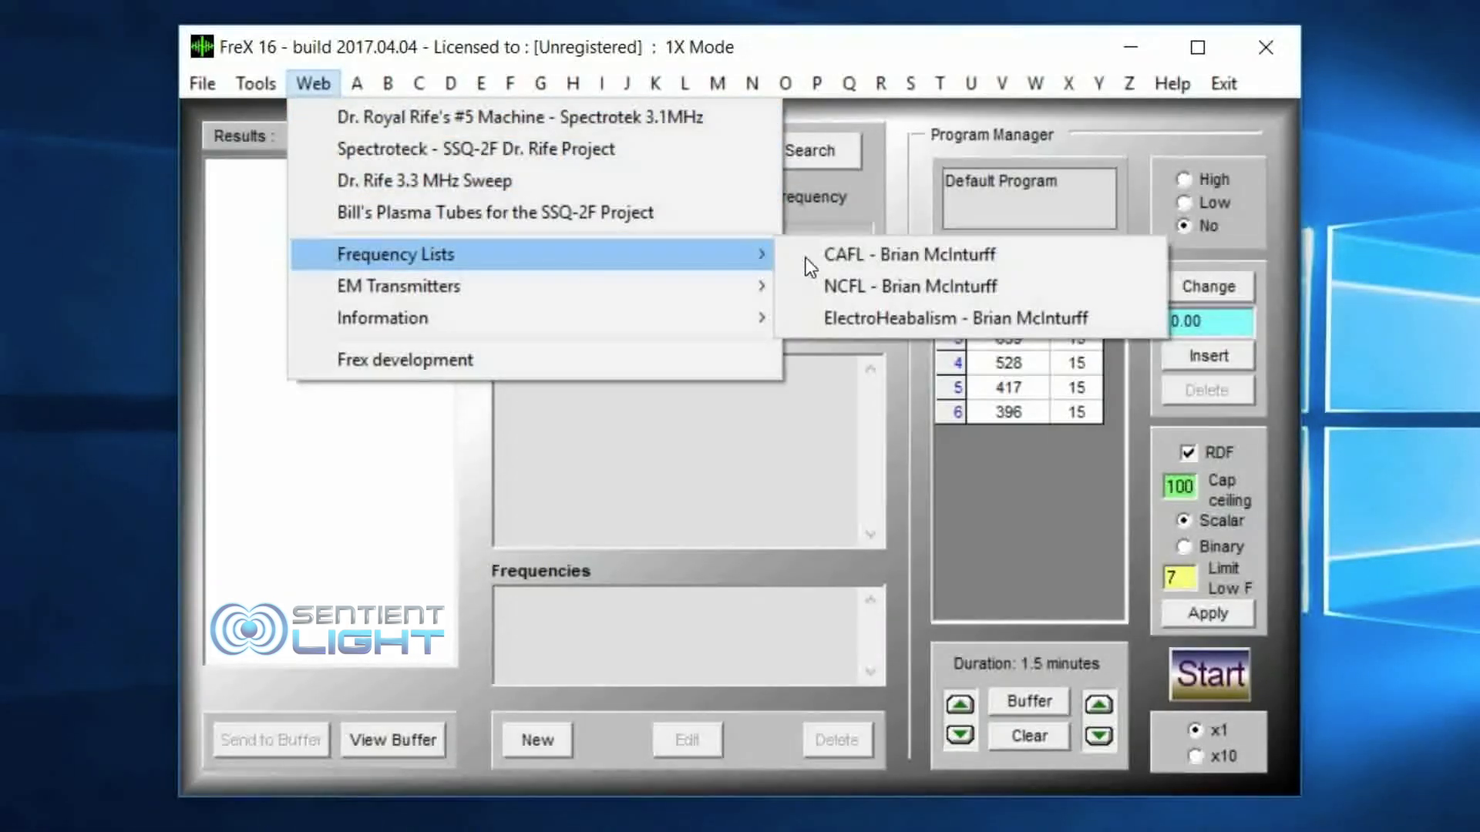
pyautogui.click(909, 253)
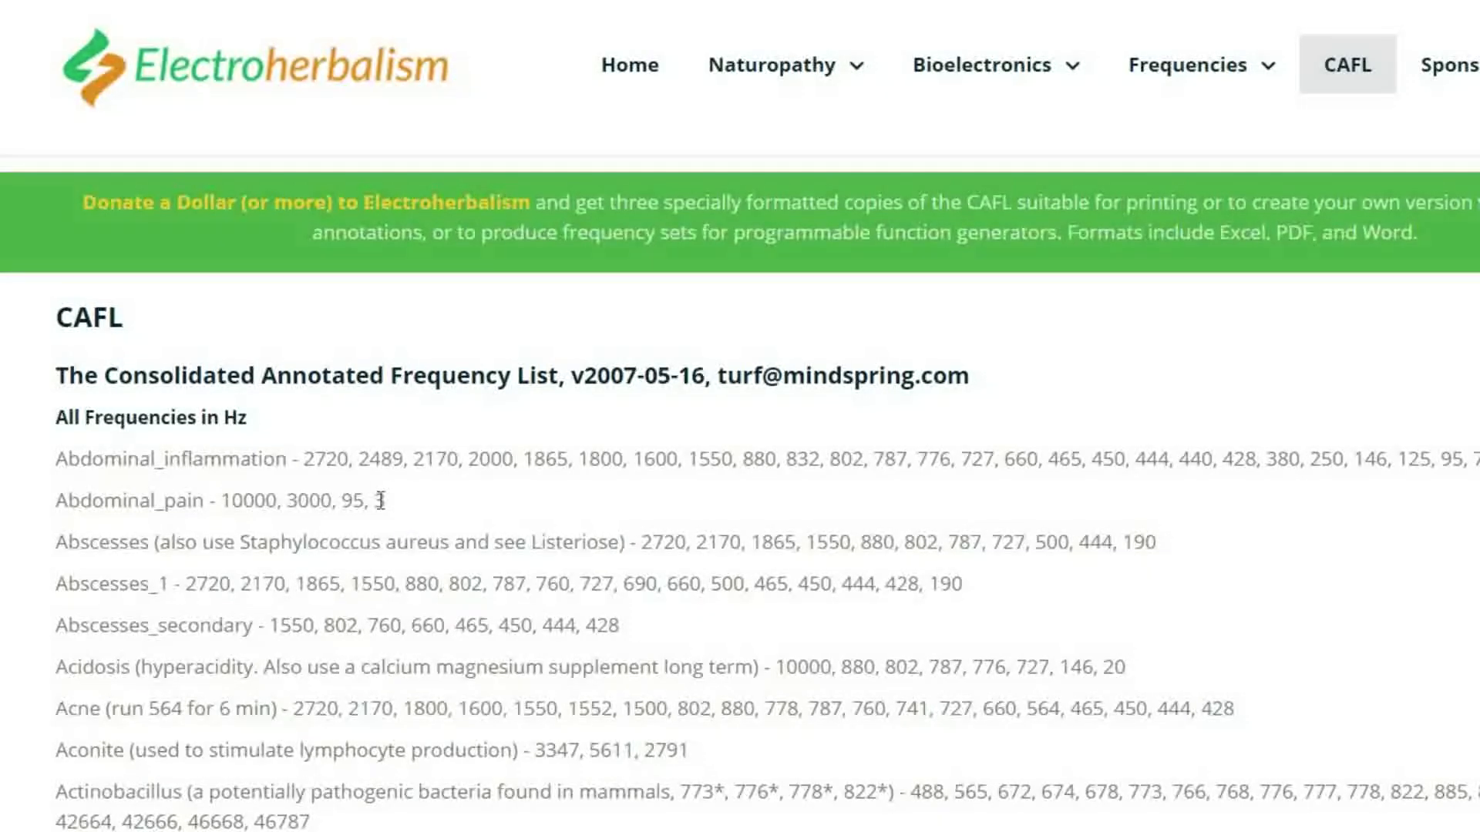
pyautogui.moveTo(387, 501); pyautogui.dragTo(66, 503)
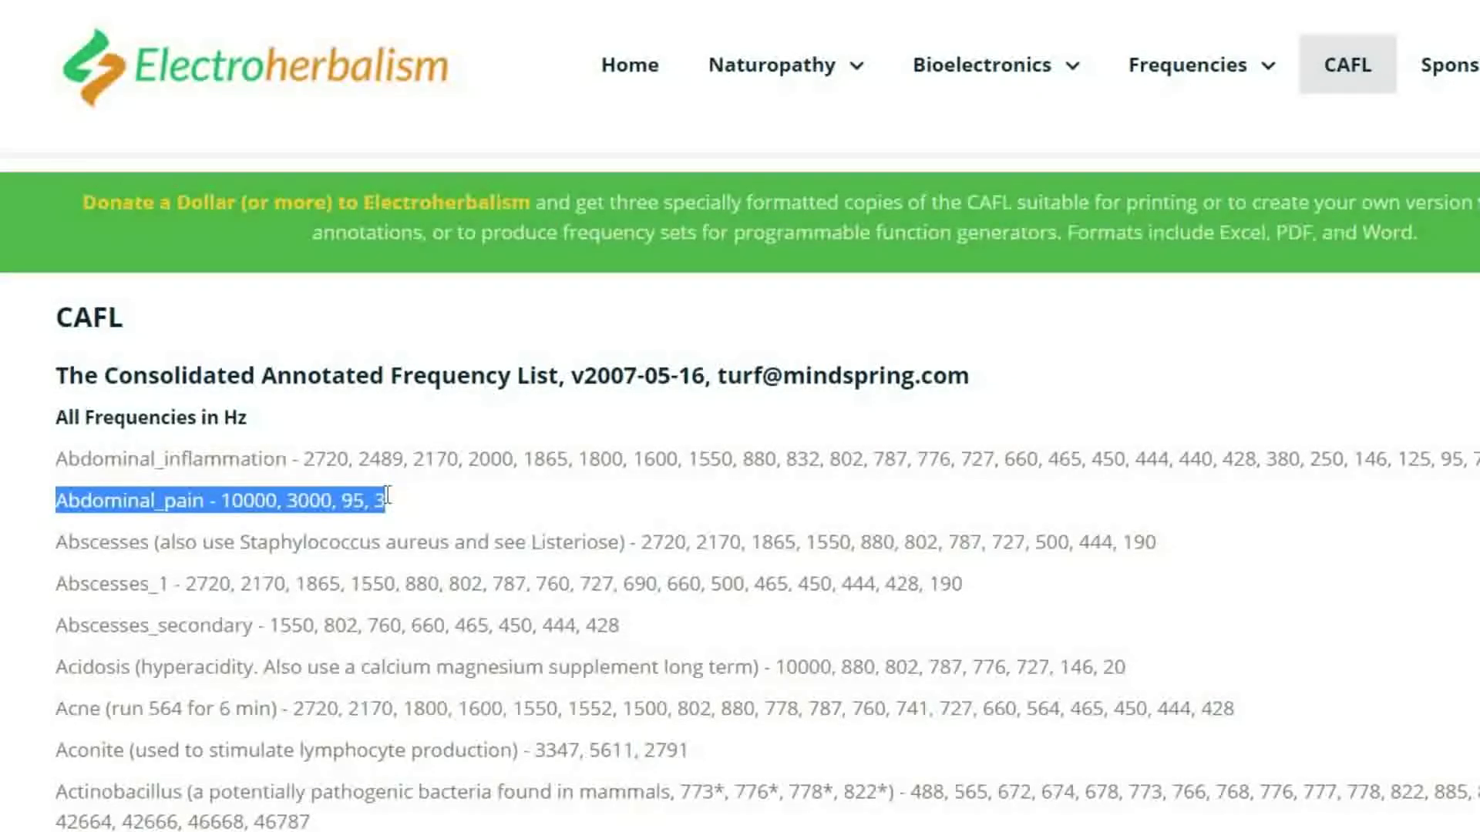
pyautogui.moveTo(387, 501); pyautogui.dragTo(31, 524)
pyautogui.click(31, 524)
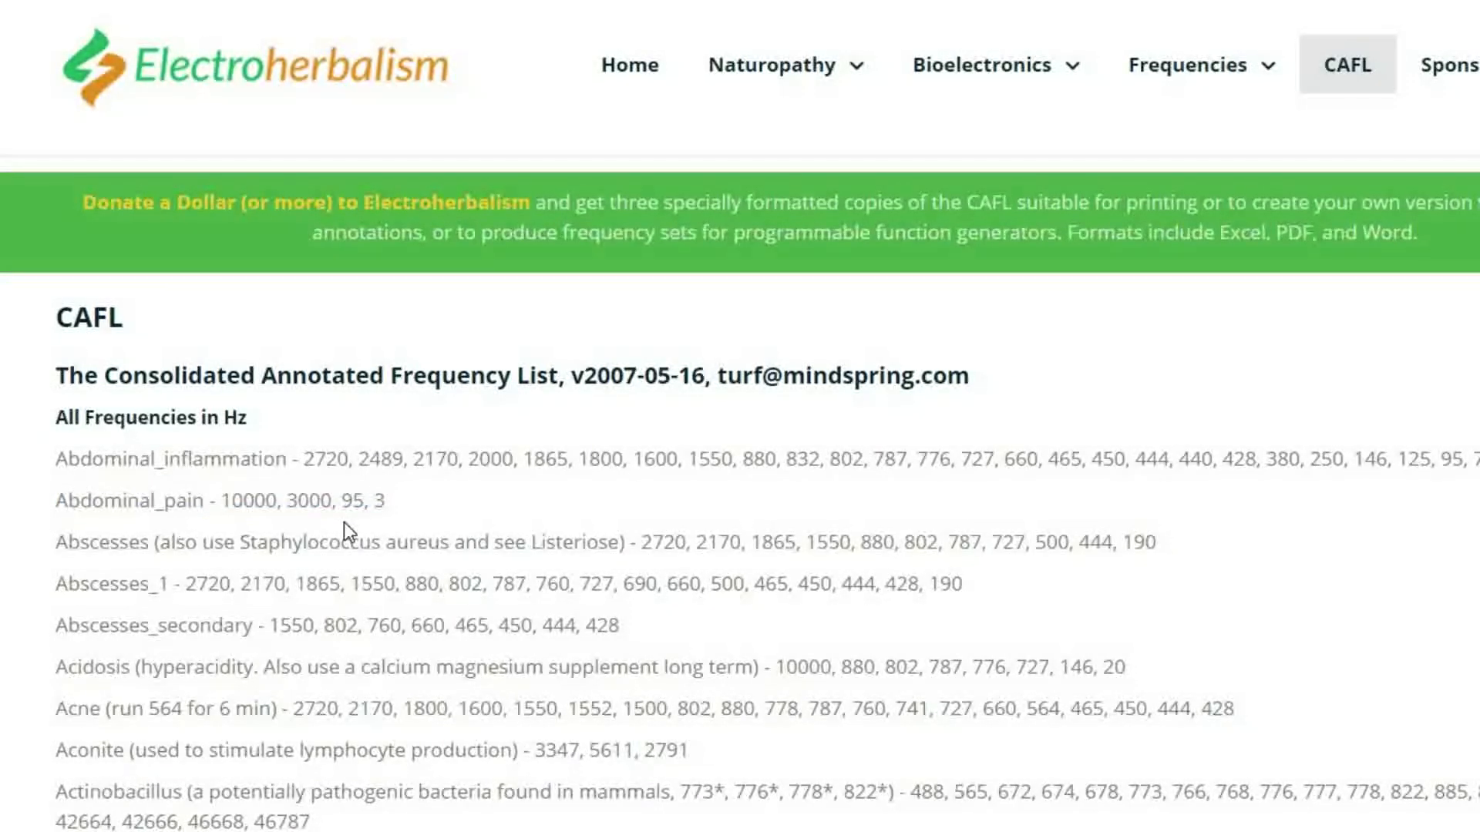
pyautogui.scroll(-5, 343, 531)
pyautogui.scroll(-6, 346, 523)
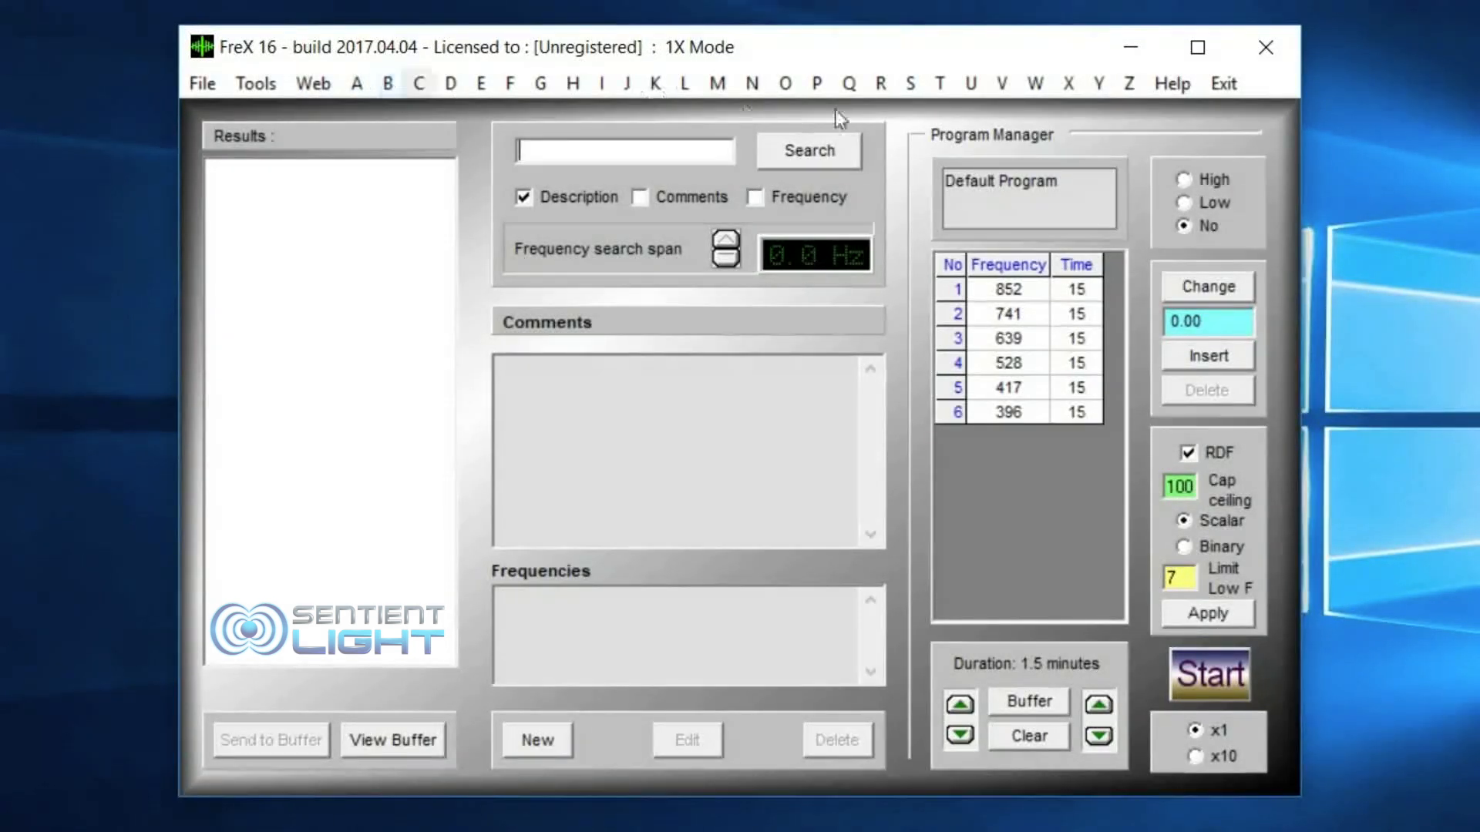
# Step: List the database records starting with A and examine the comments and frequencies of Abdominal pain
pyautogui.click(354, 82)
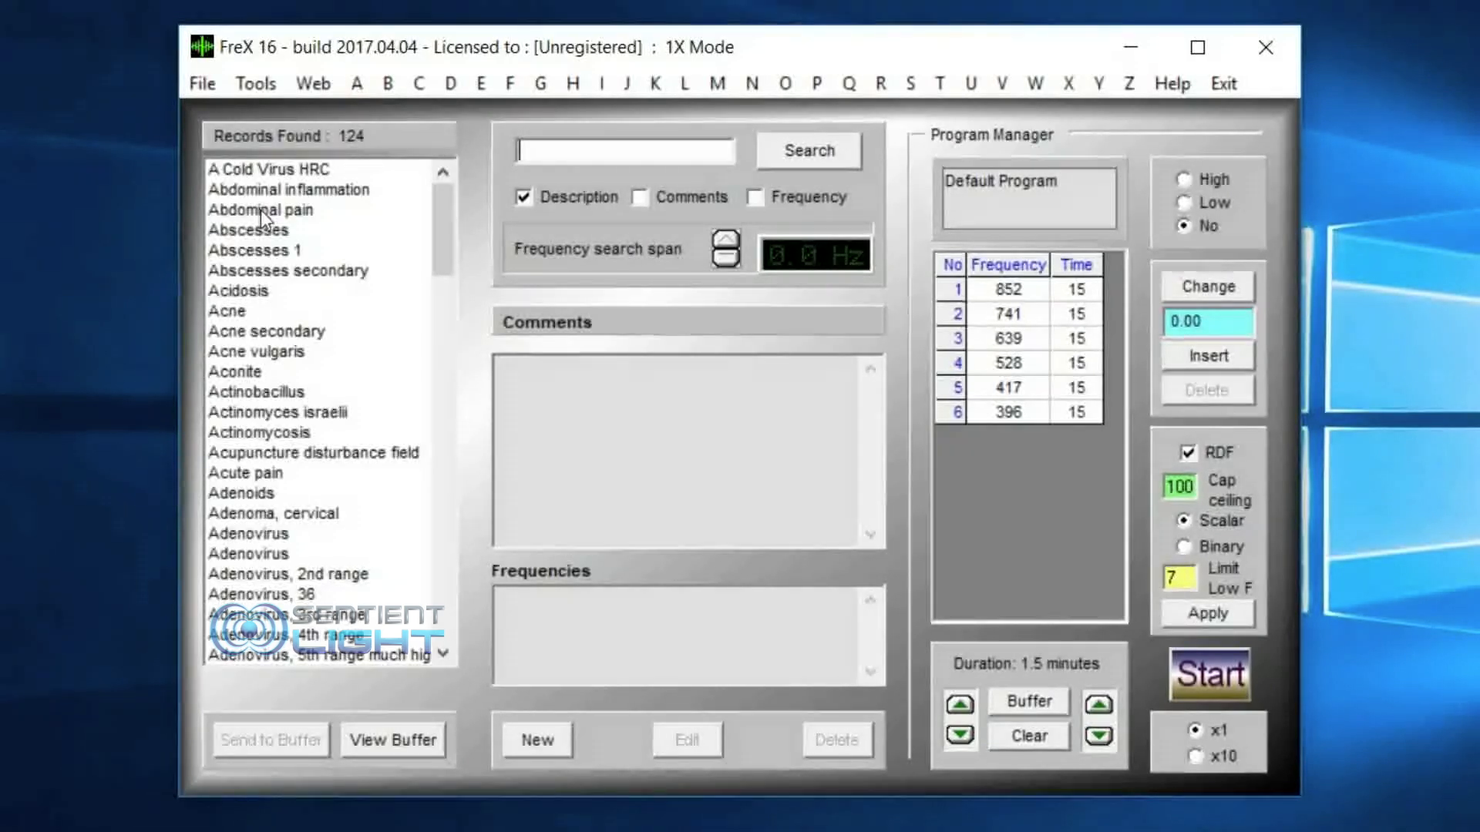
pyautogui.click(299, 213)
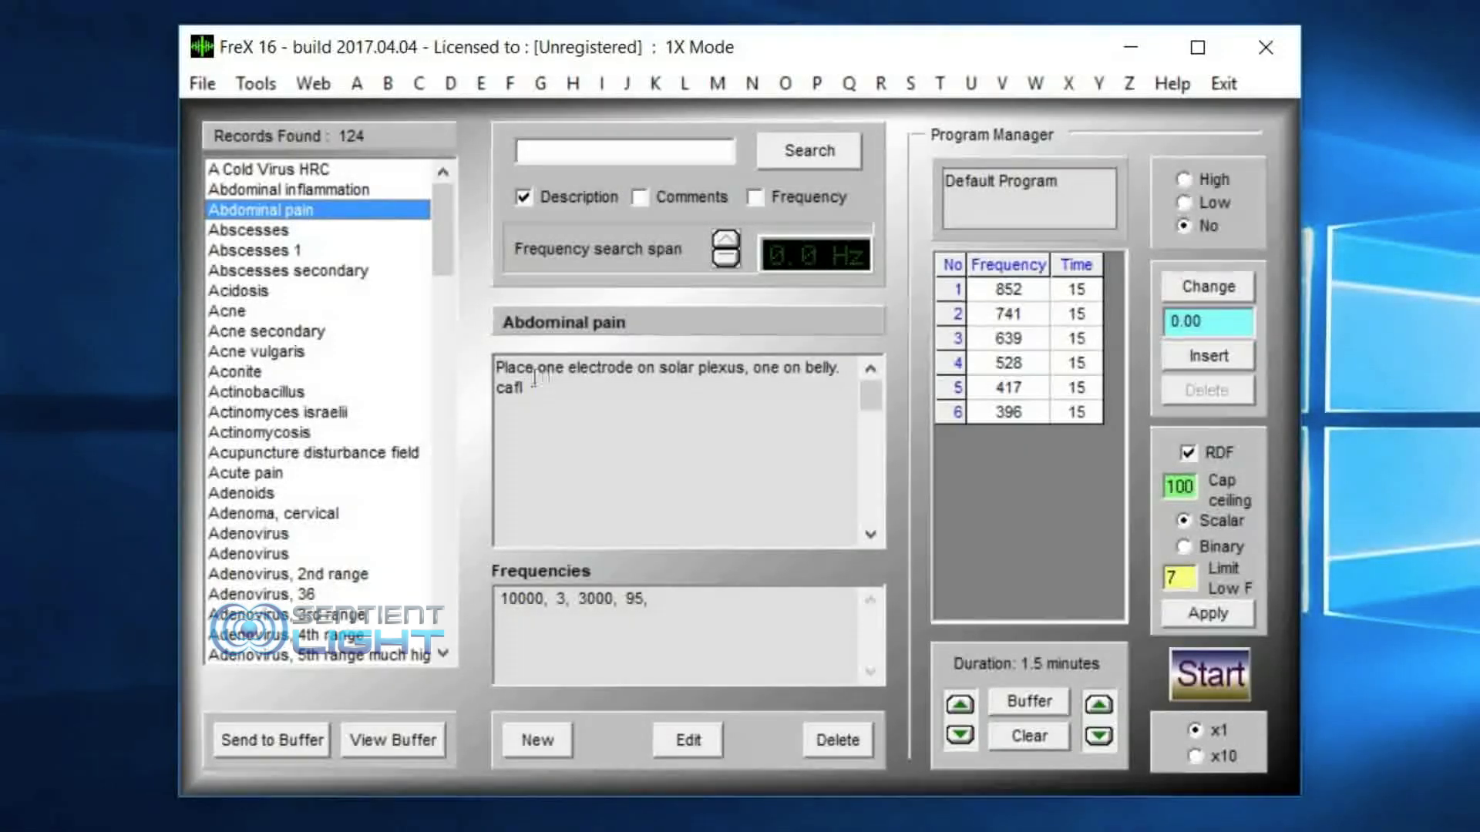
pyautogui.doubleClick(512, 388)
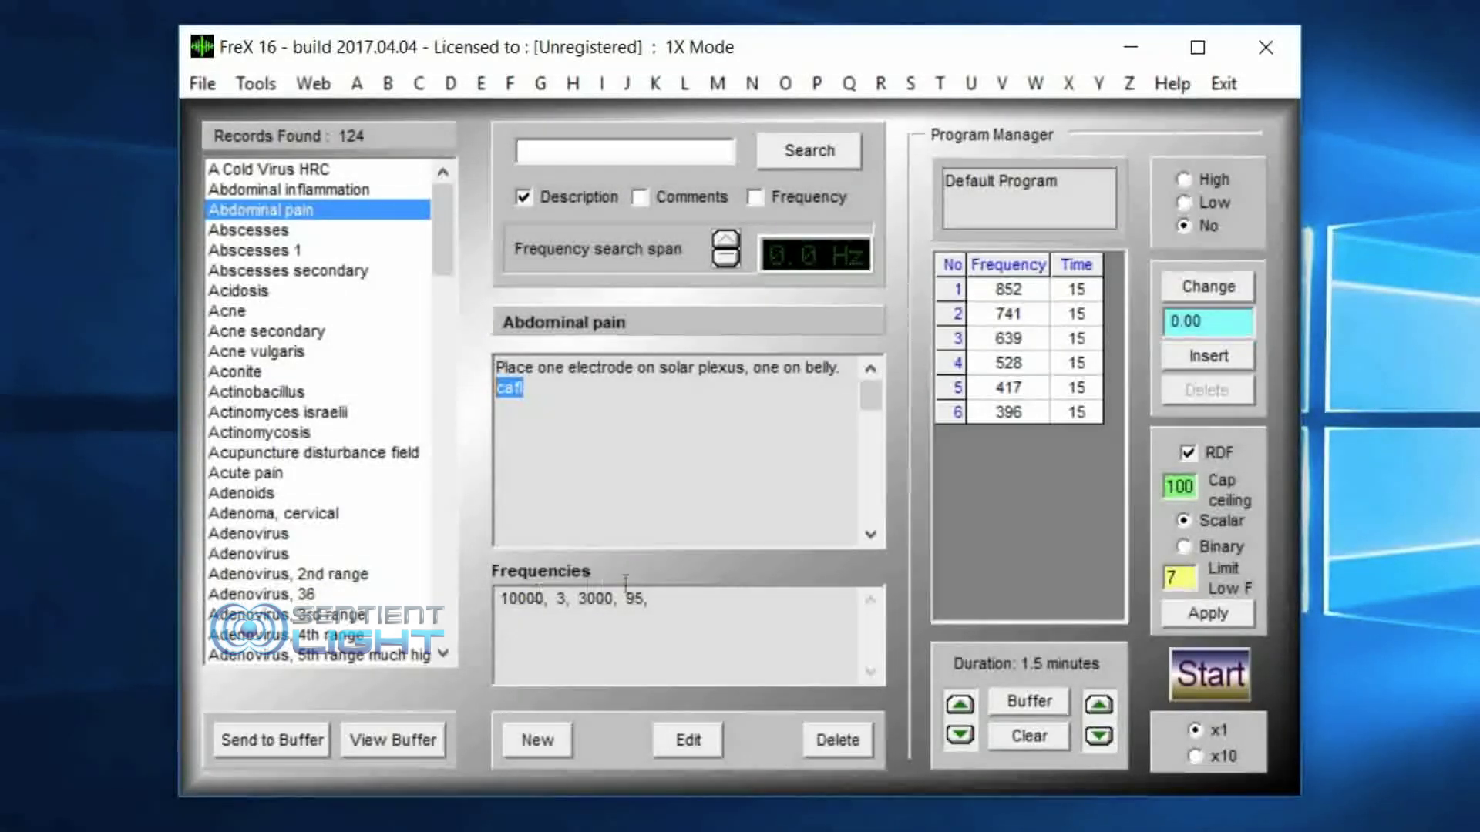
pyautogui.moveTo(500, 599); pyautogui.dragTo(713, 592)
pyautogui.click(515, 618)
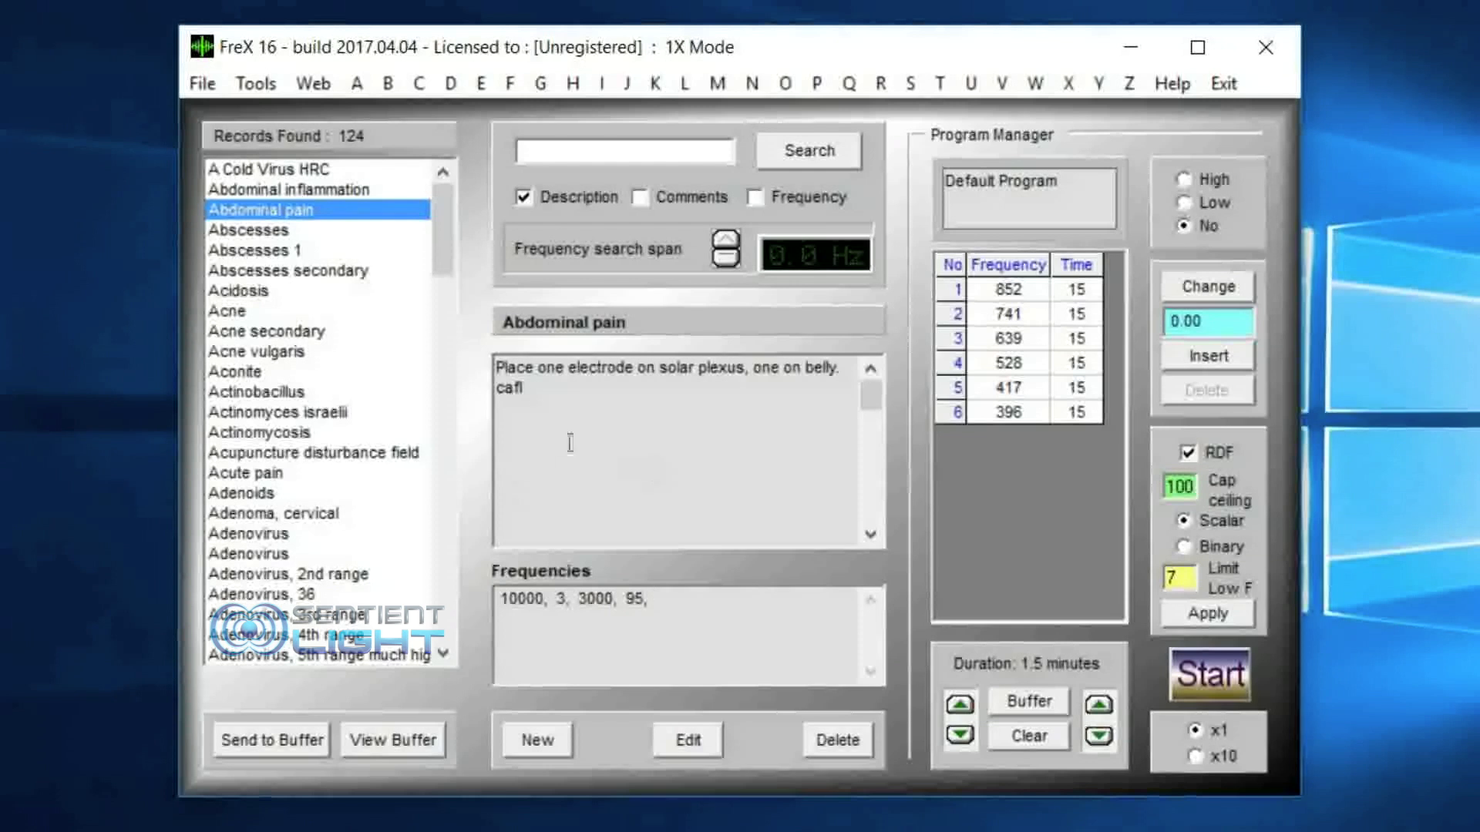
# Step: View the Abscesses record, and examine the frequencies, comments and 564 run-time note of the Acne record
pyautogui.click(291, 231)
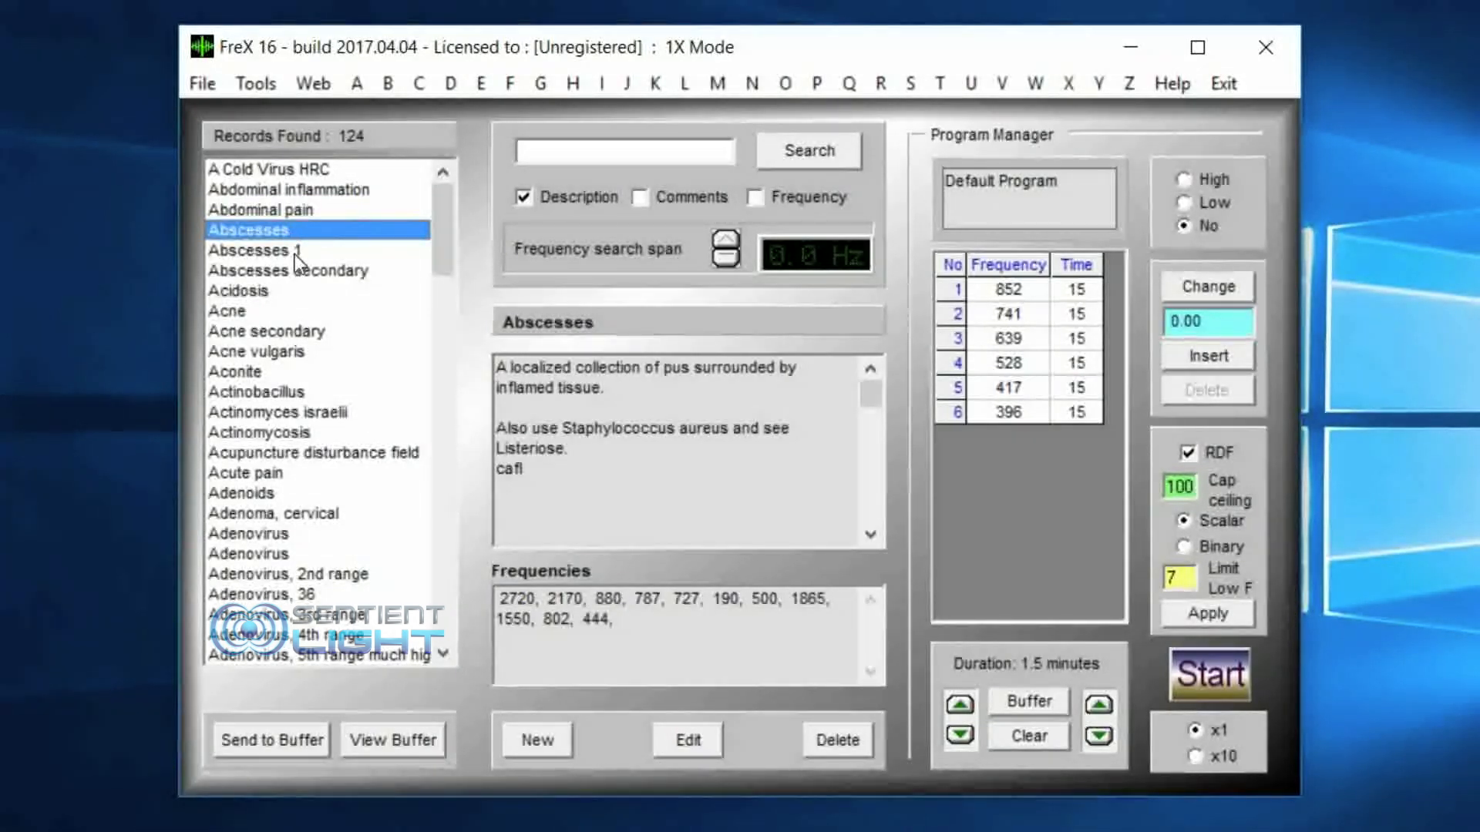
pyautogui.click(285, 312)
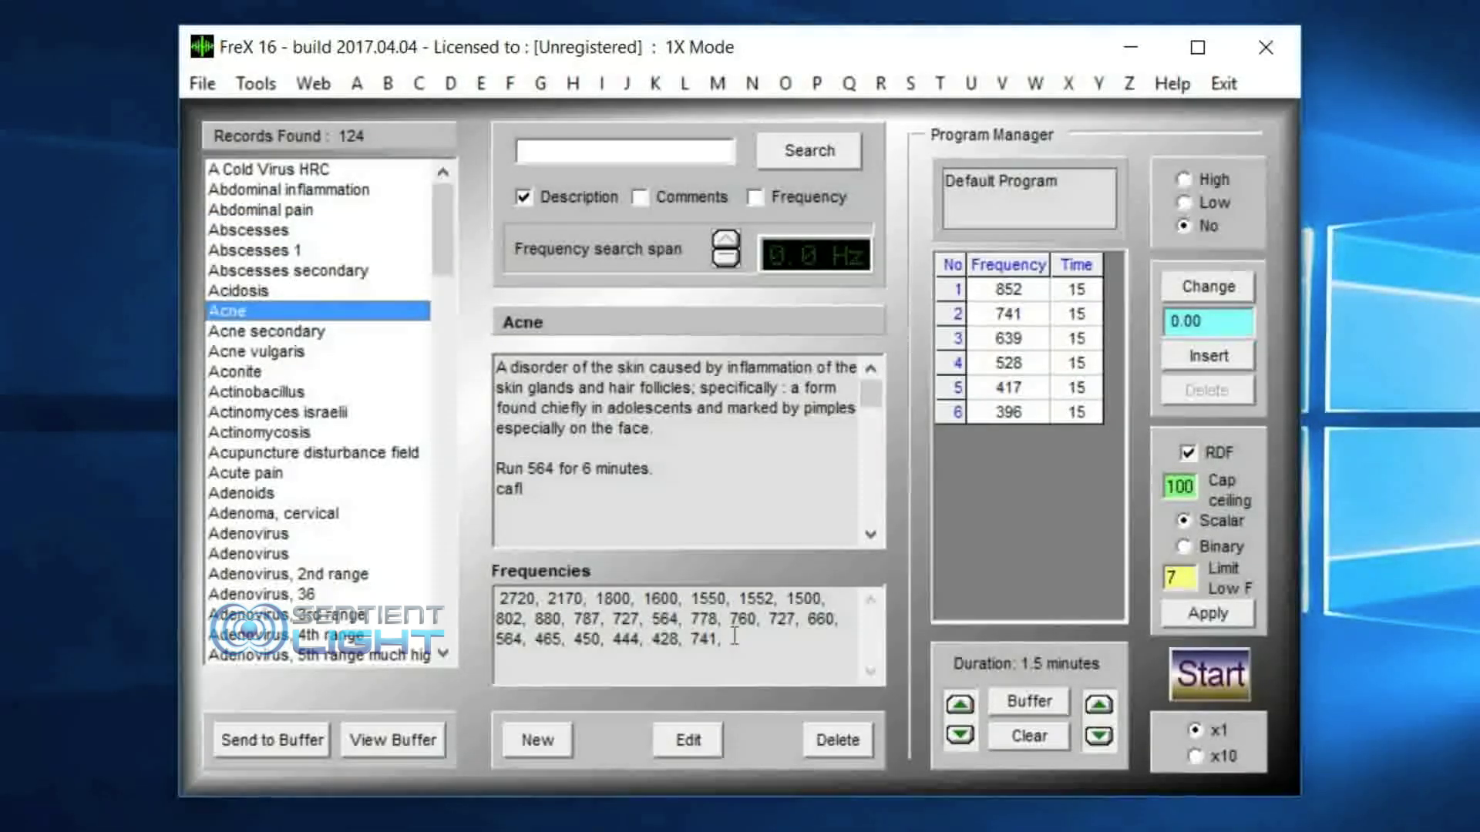
pyautogui.moveTo(734, 638); pyautogui.dragTo(489, 592)
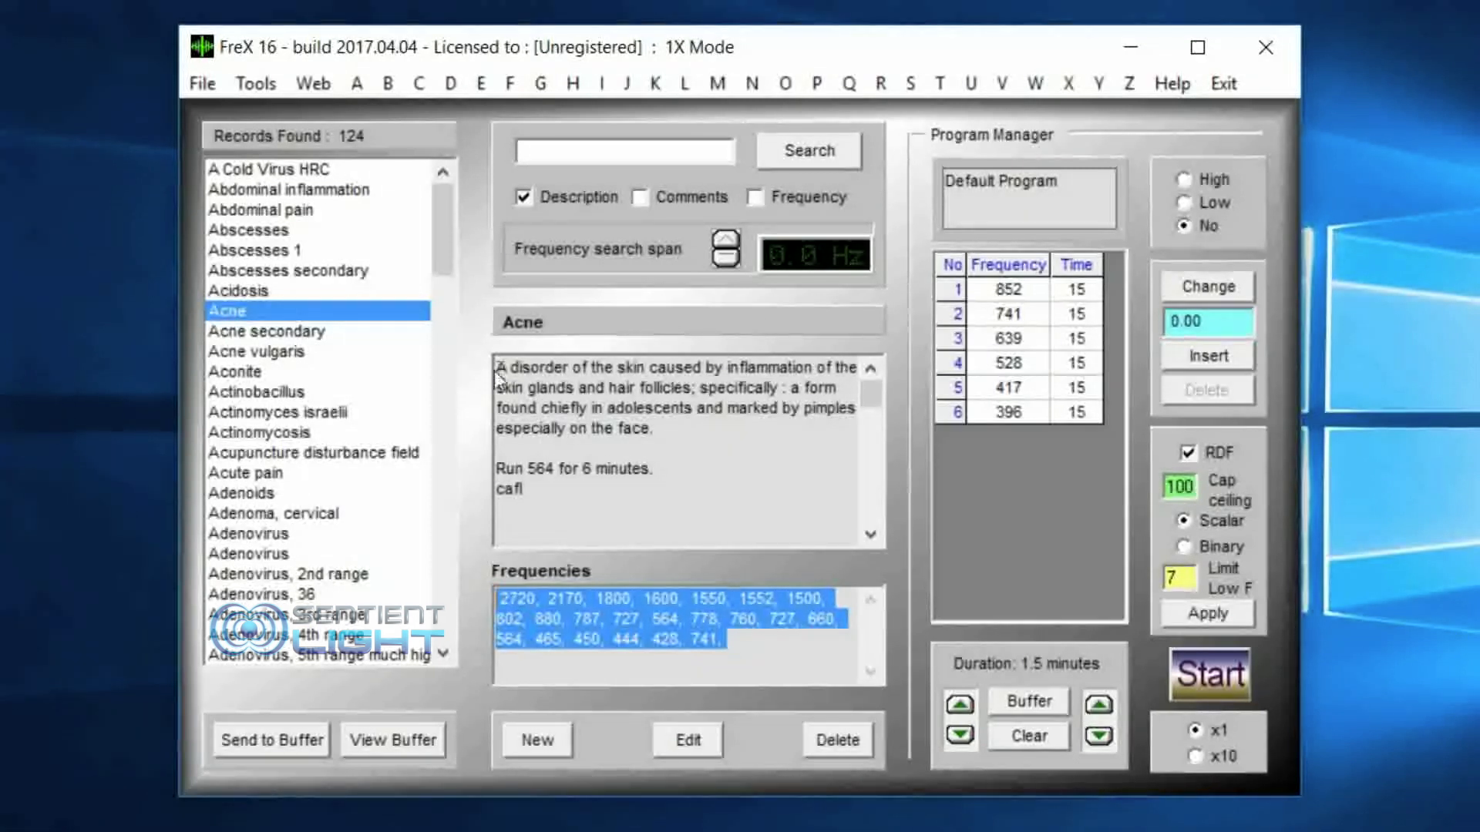
pyautogui.moveTo(500, 370); pyautogui.dragTo(506, 497)
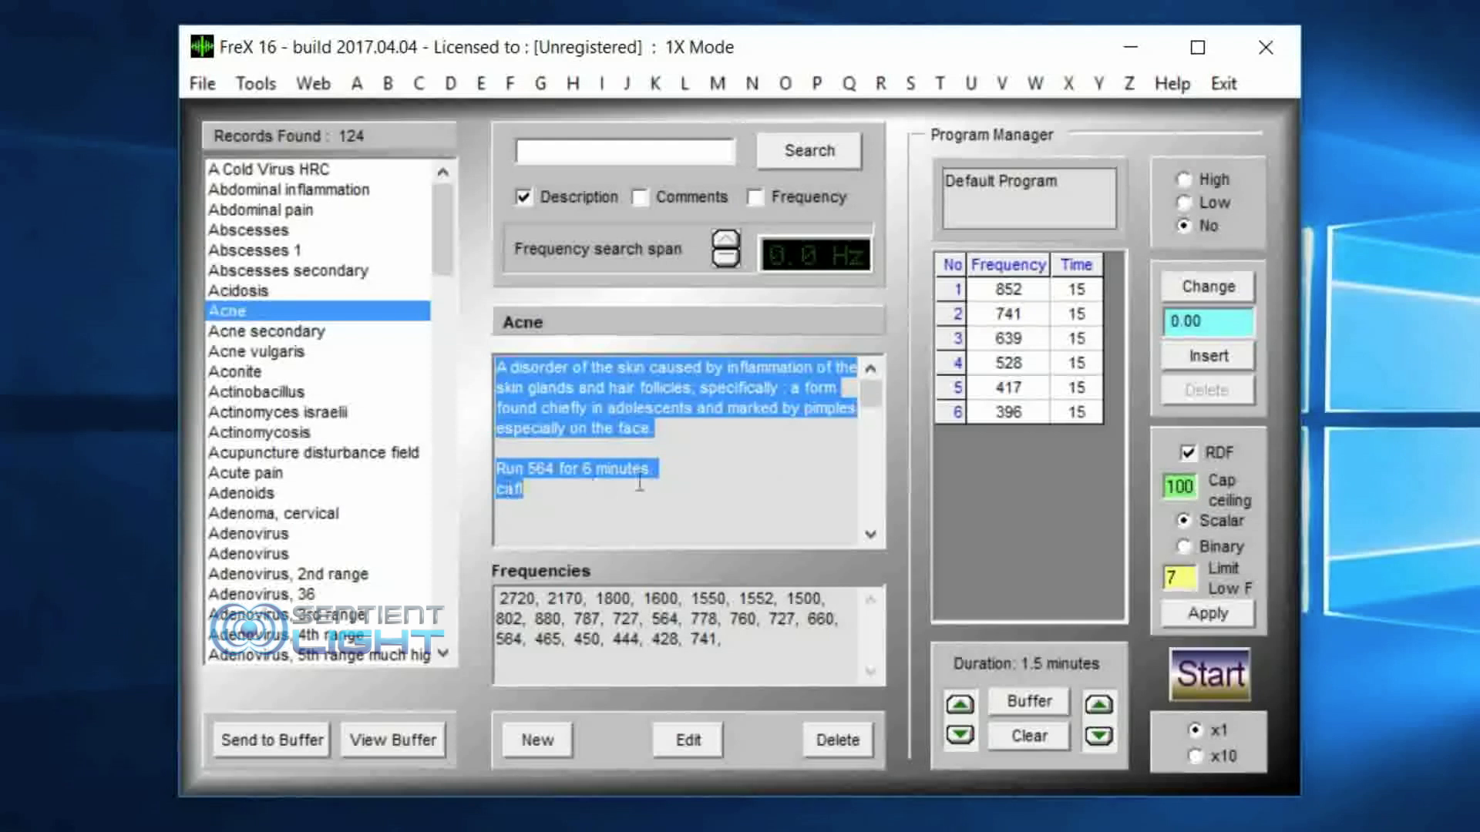
pyautogui.doubleClick(539, 468)
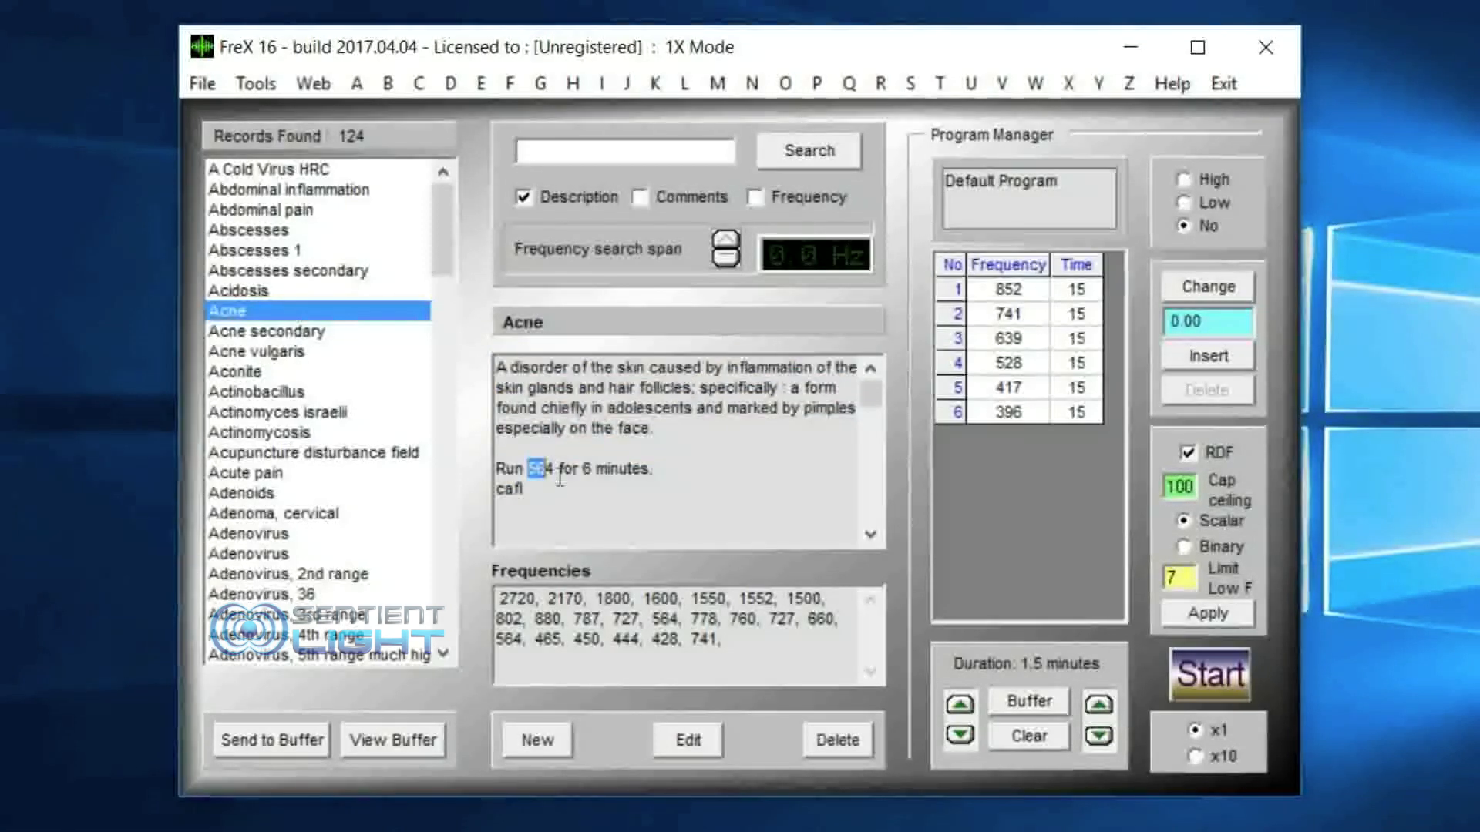
pyautogui.click(692, 462)
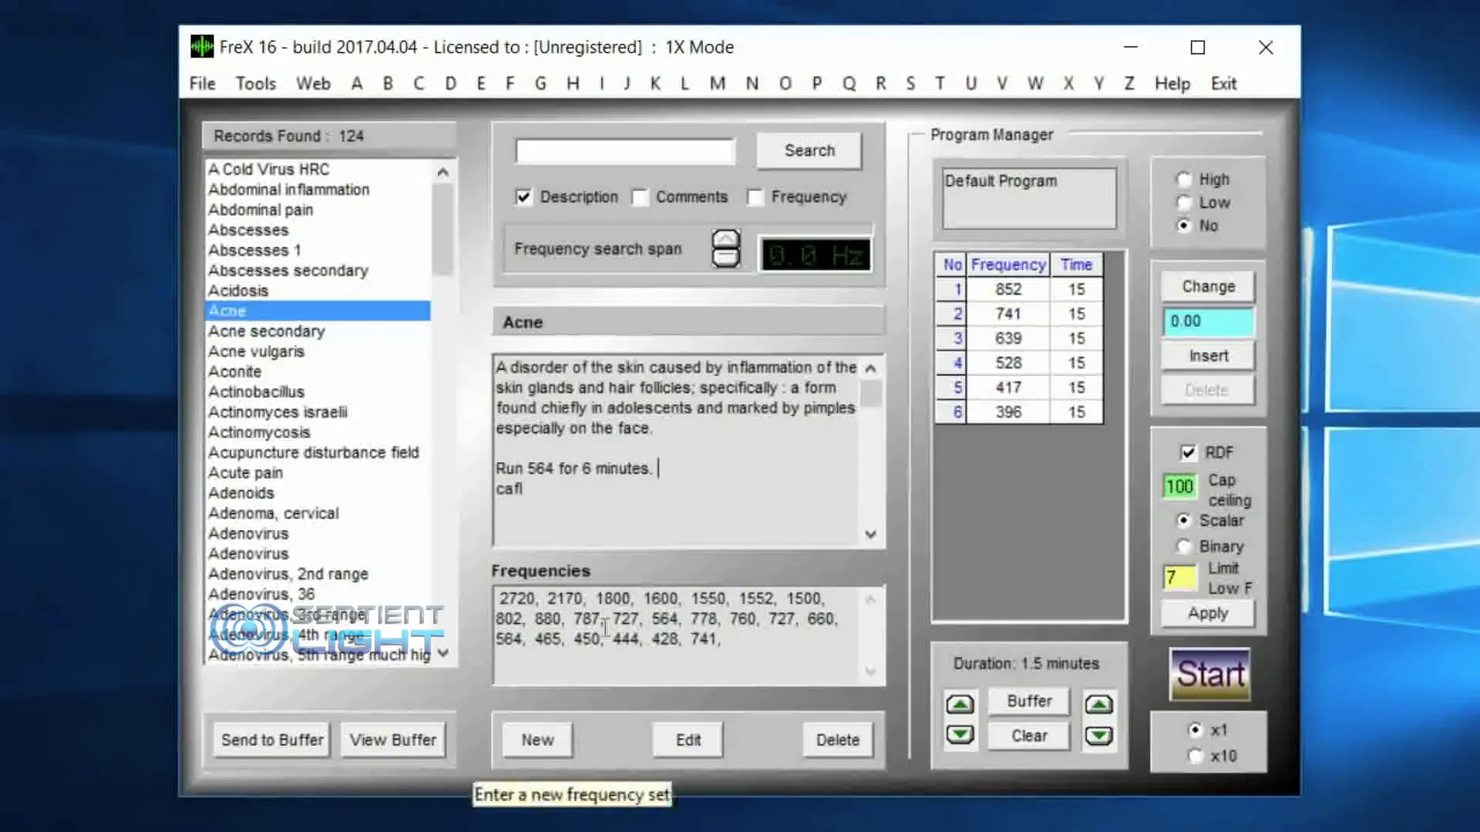
# Step: Edit the Acne record's comments, adding a blank line and setting the 564 run time to 10 minutes, save, and reload the record
pyautogui.click(688, 740)
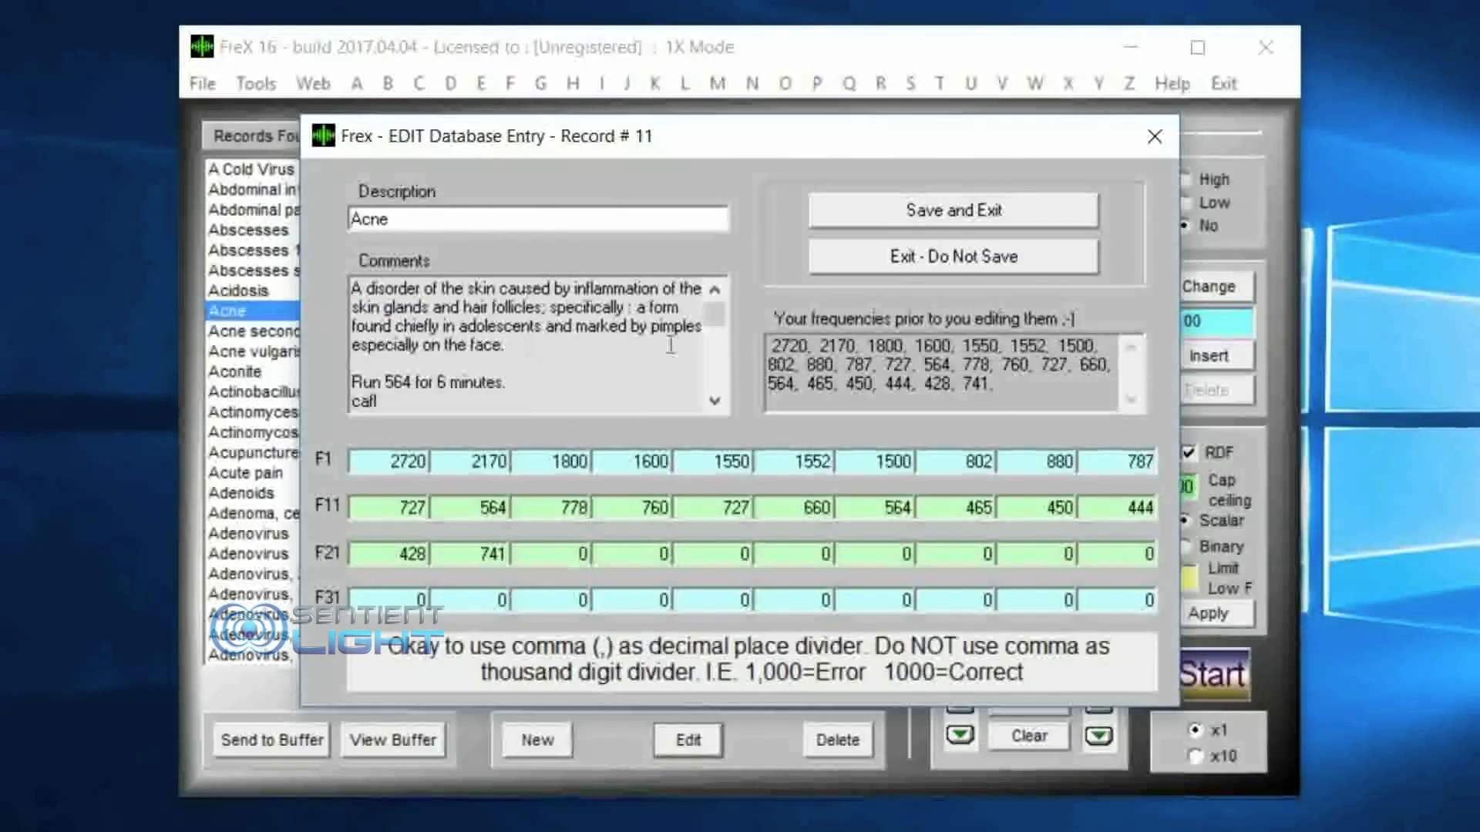
pyautogui.click(672, 347)
pyautogui.press('Return')
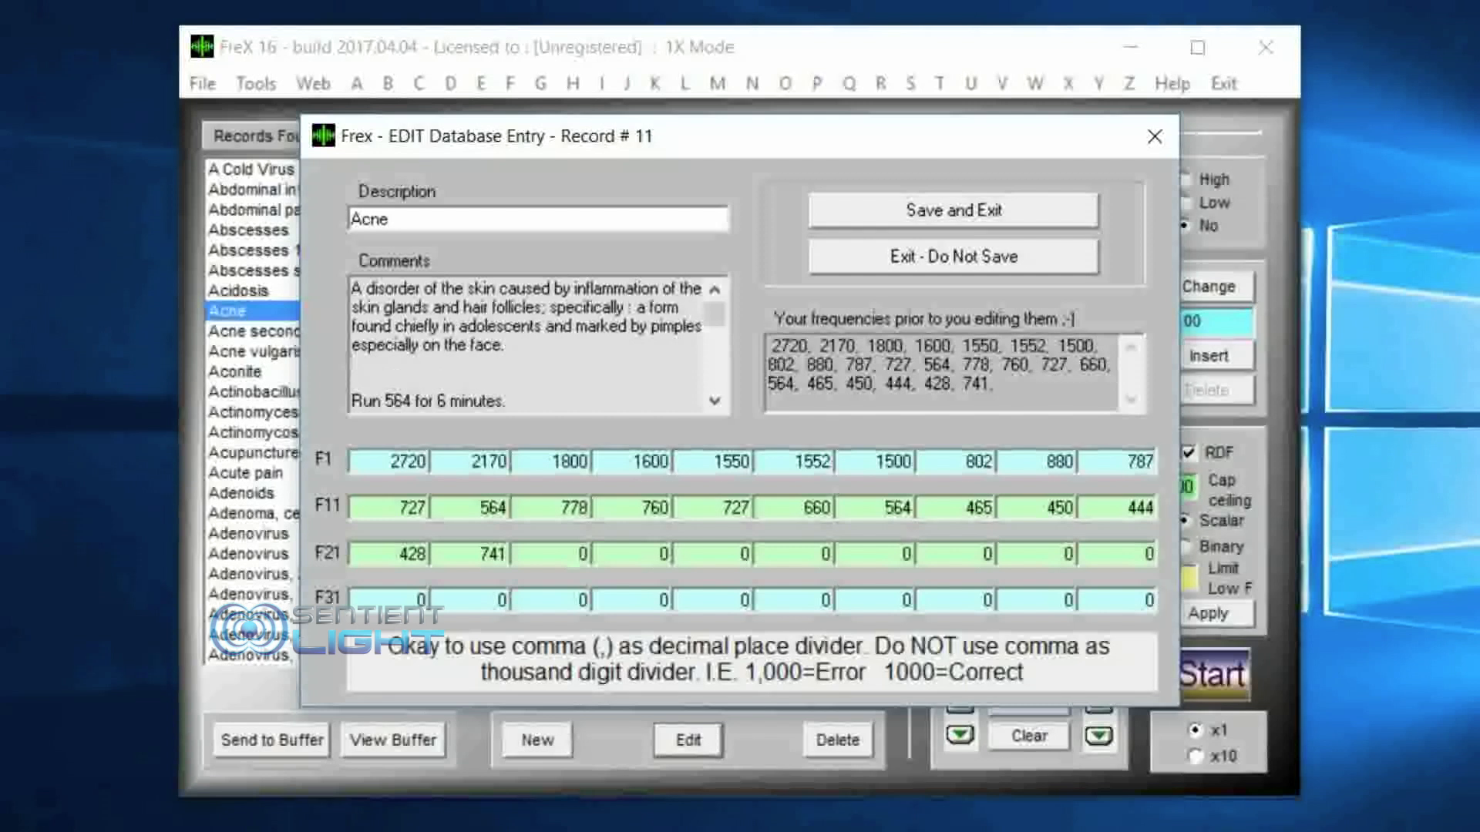
pyautogui.click(447, 404)
pyautogui.press('BackSpace')
pyautogui.write('10')
pyautogui.click(1009, 211)
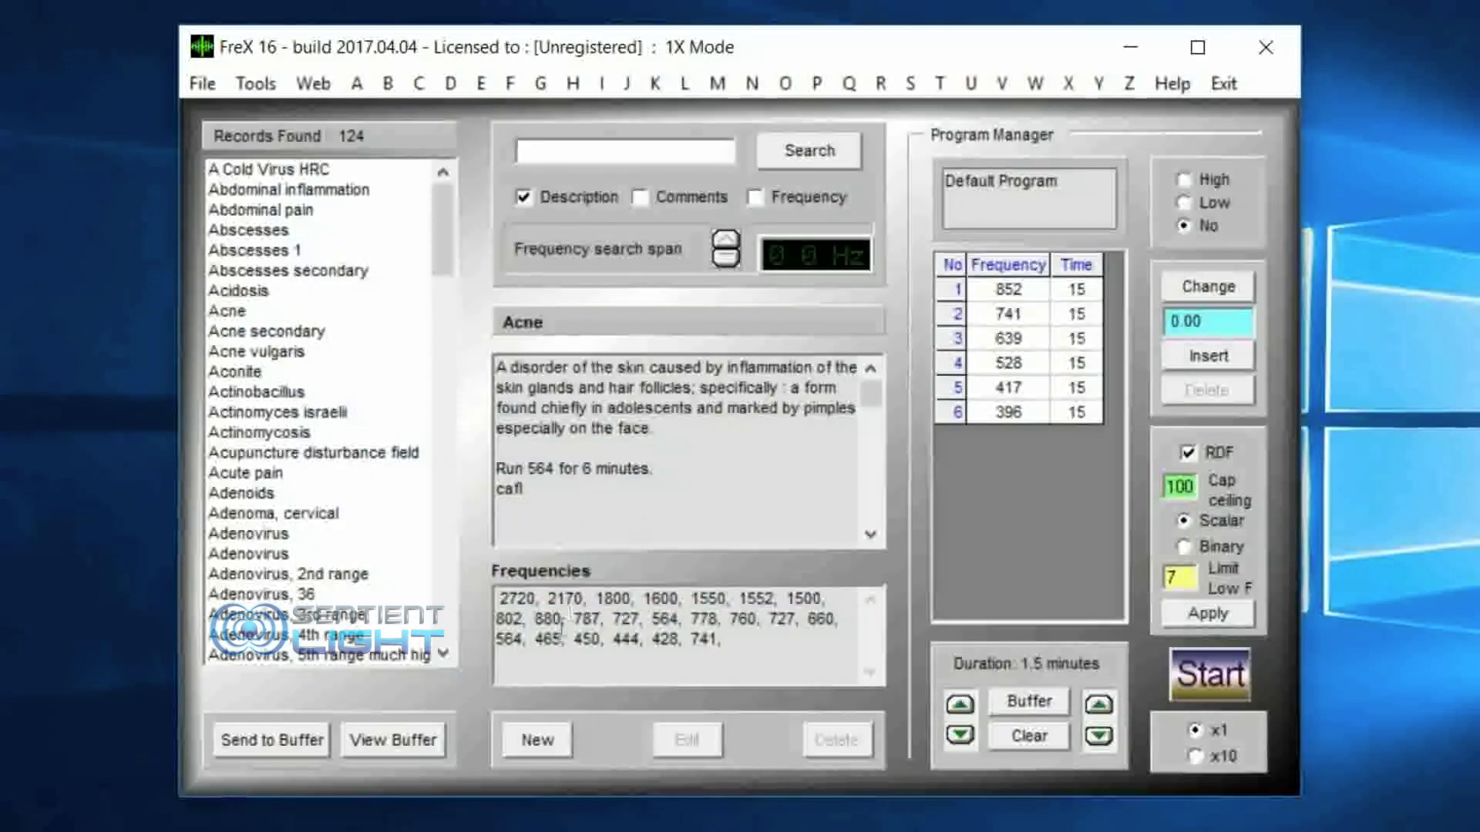
pyautogui.click(239, 292)
pyautogui.click(235, 310)
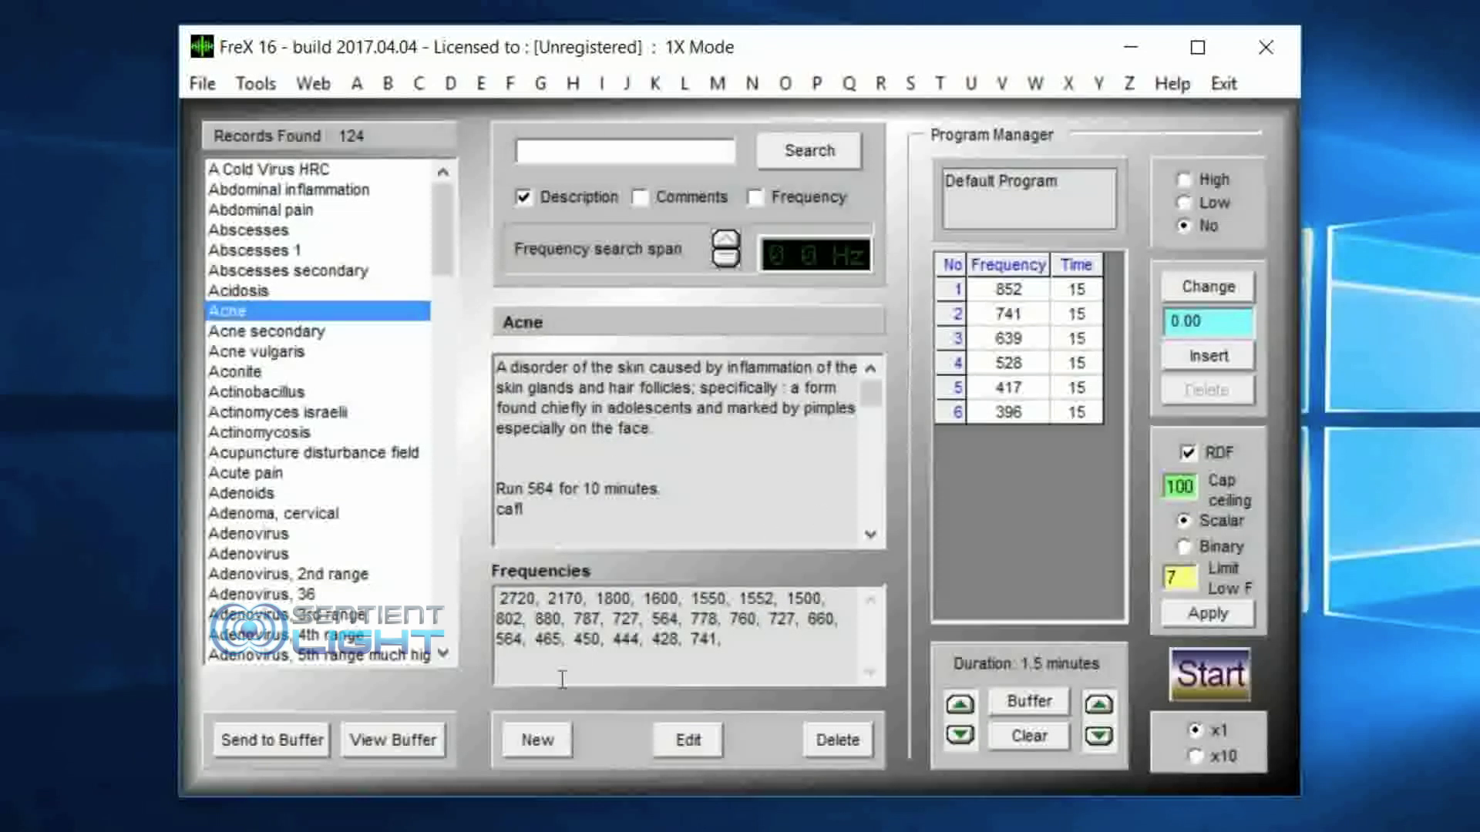
# Step: Set the 564 run time in the Acne record's comments to 6 minutes, save, and reload the record
pyautogui.click(683, 731)
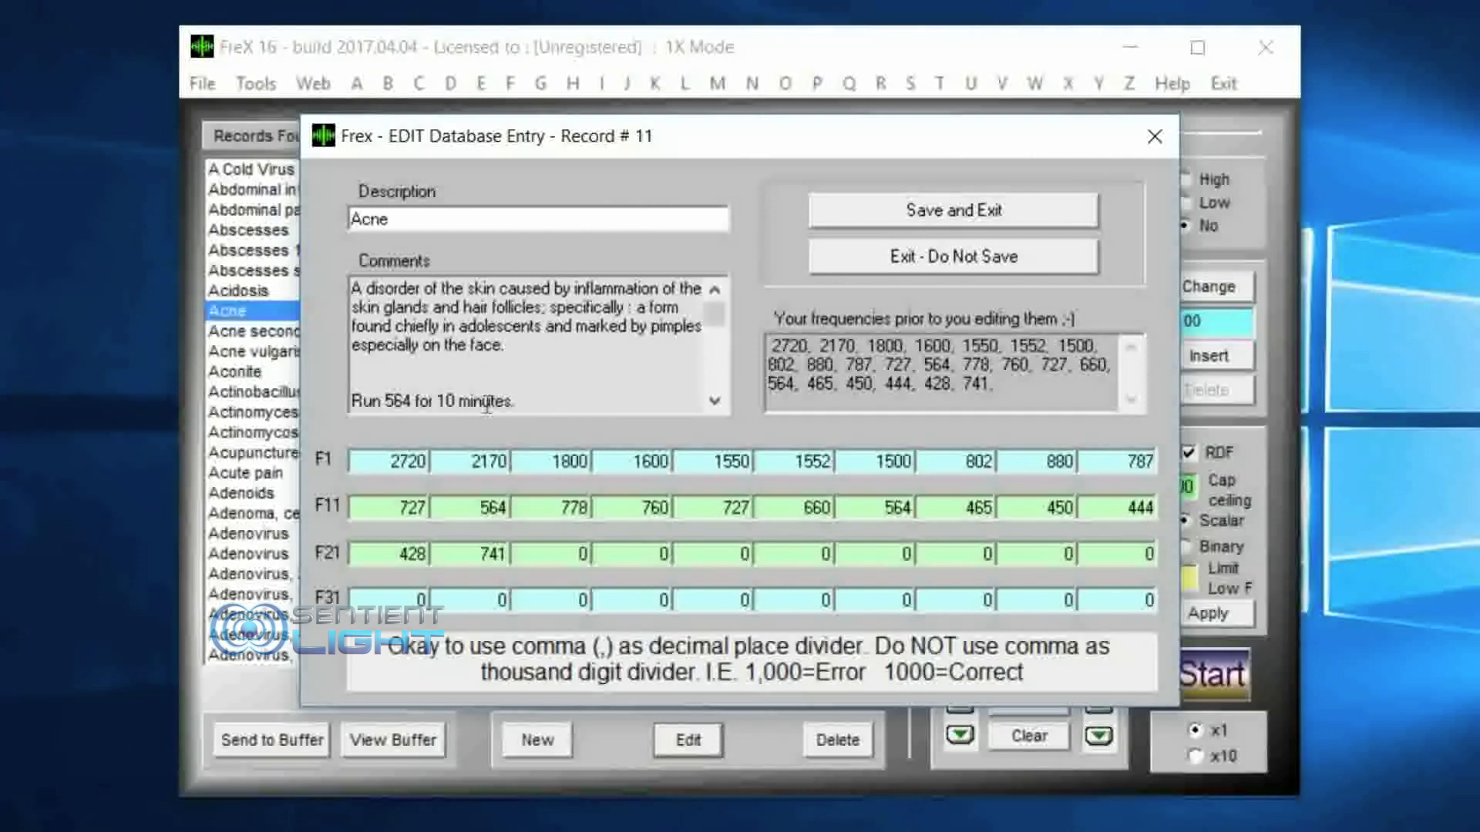
pyautogui.click(453, 401)
pyautogui.press('BackSpace')
pyautogui.press('BackSpace')
pyautogui.write('6')
pyautogui.click(956, 208)
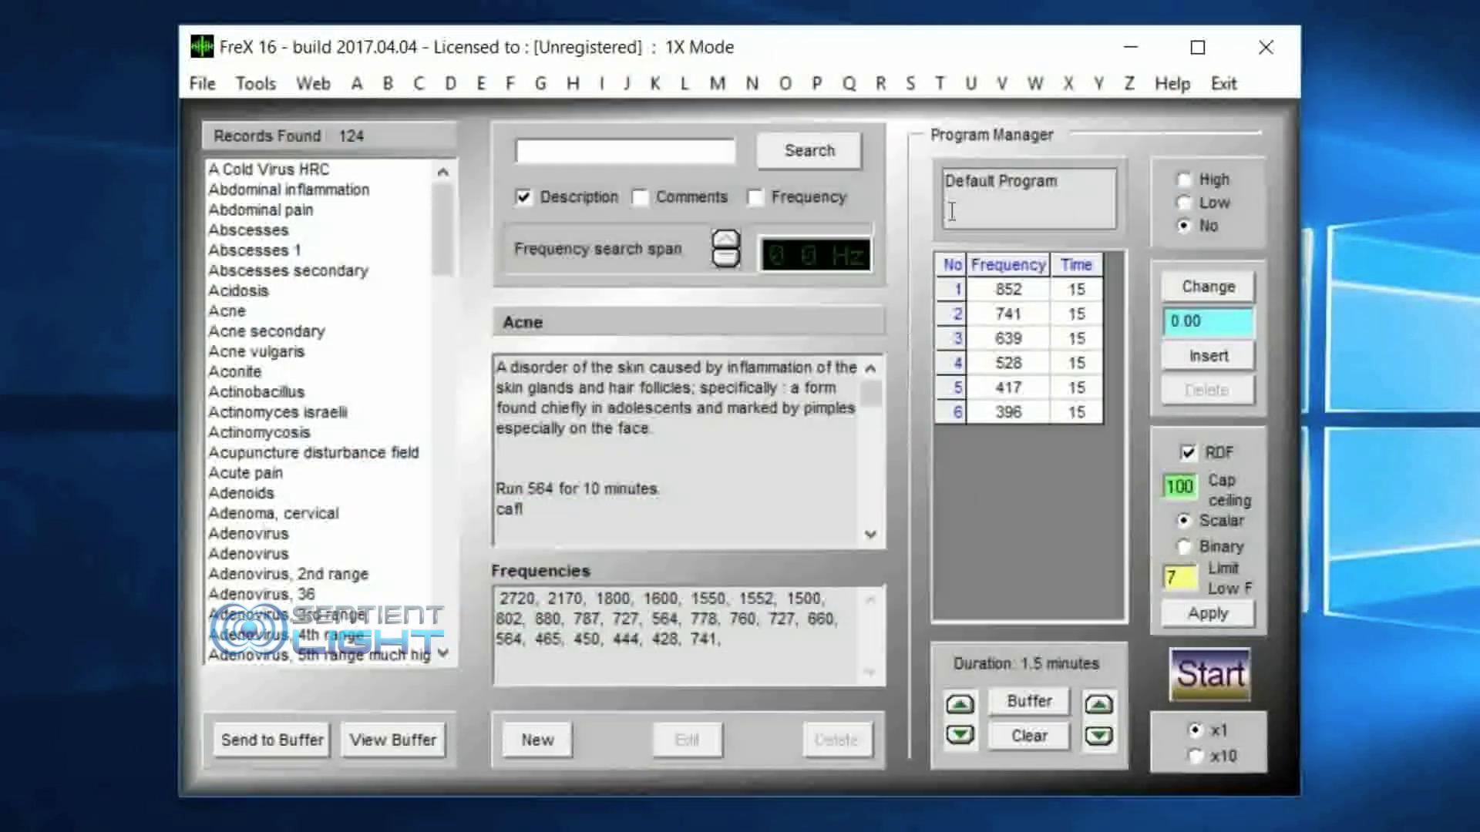
pyautogui.click(331, 311)
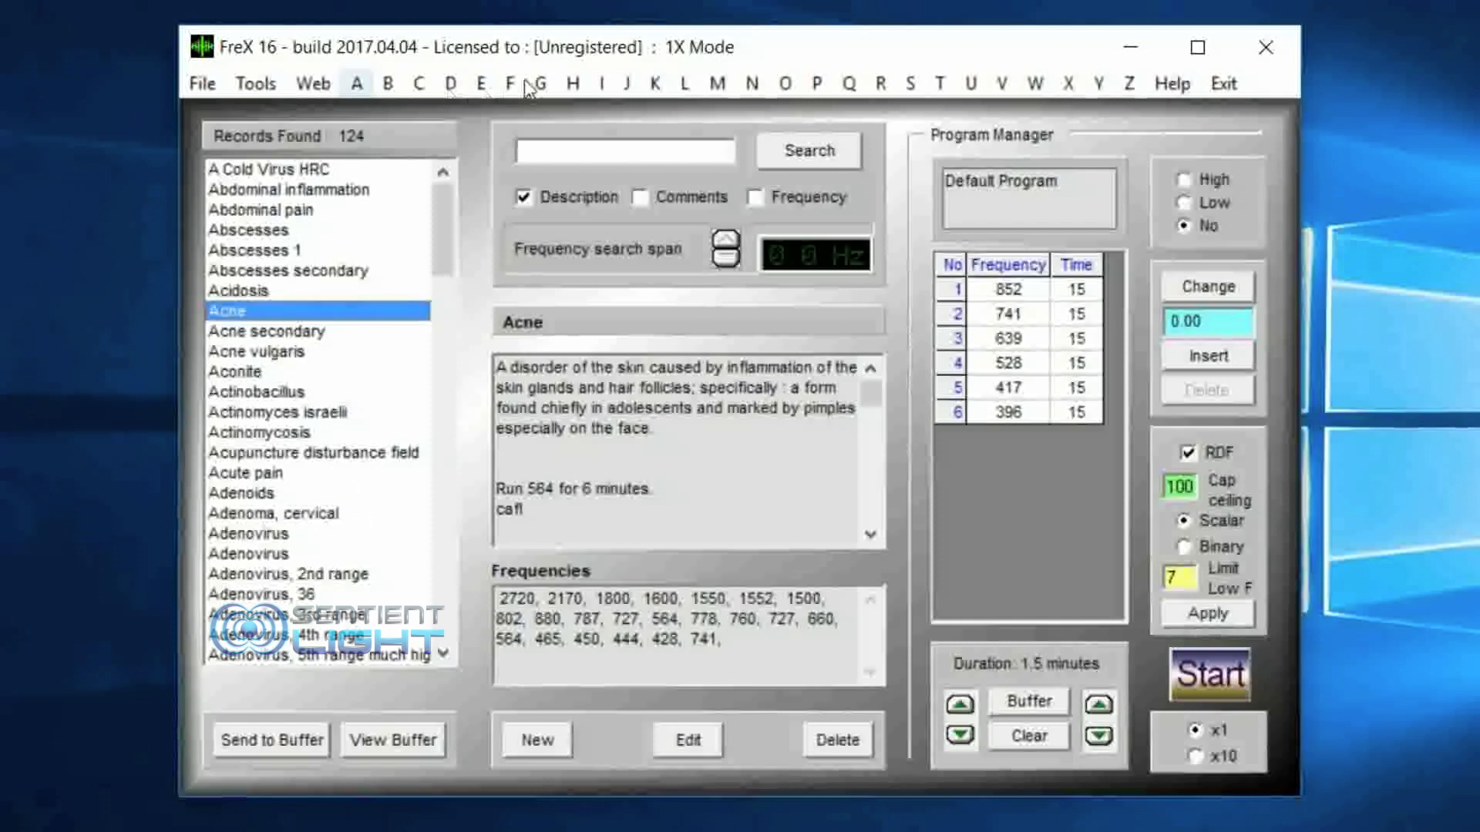
# Step: List the database records starting with G and view the entries from Gallbladder pain through Gallstones
pyautogui.click(542, 81)
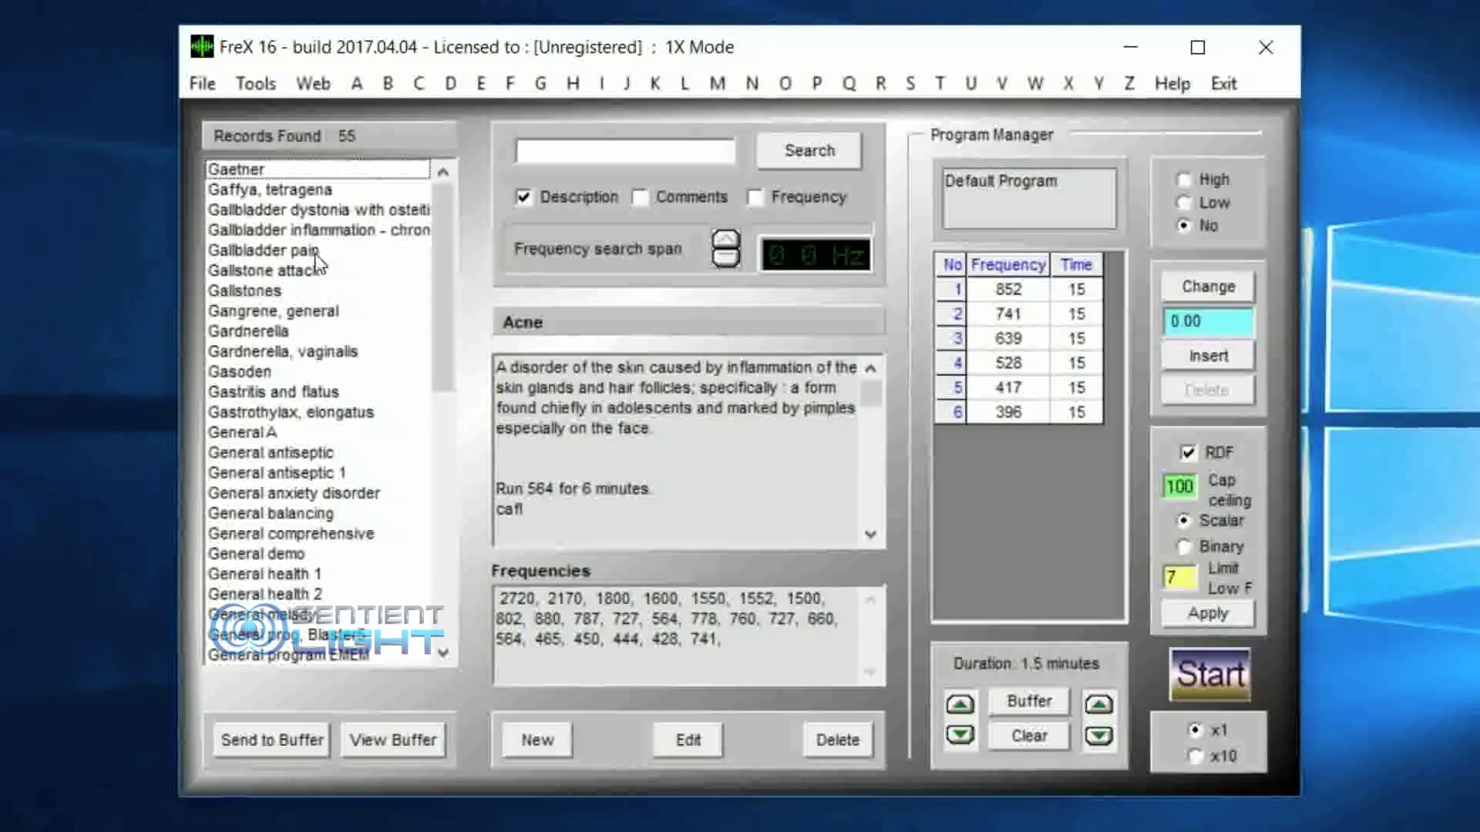
pyautogui.click(331, 252)
pyautogui.press('Down')
pyautogui.press('Down')
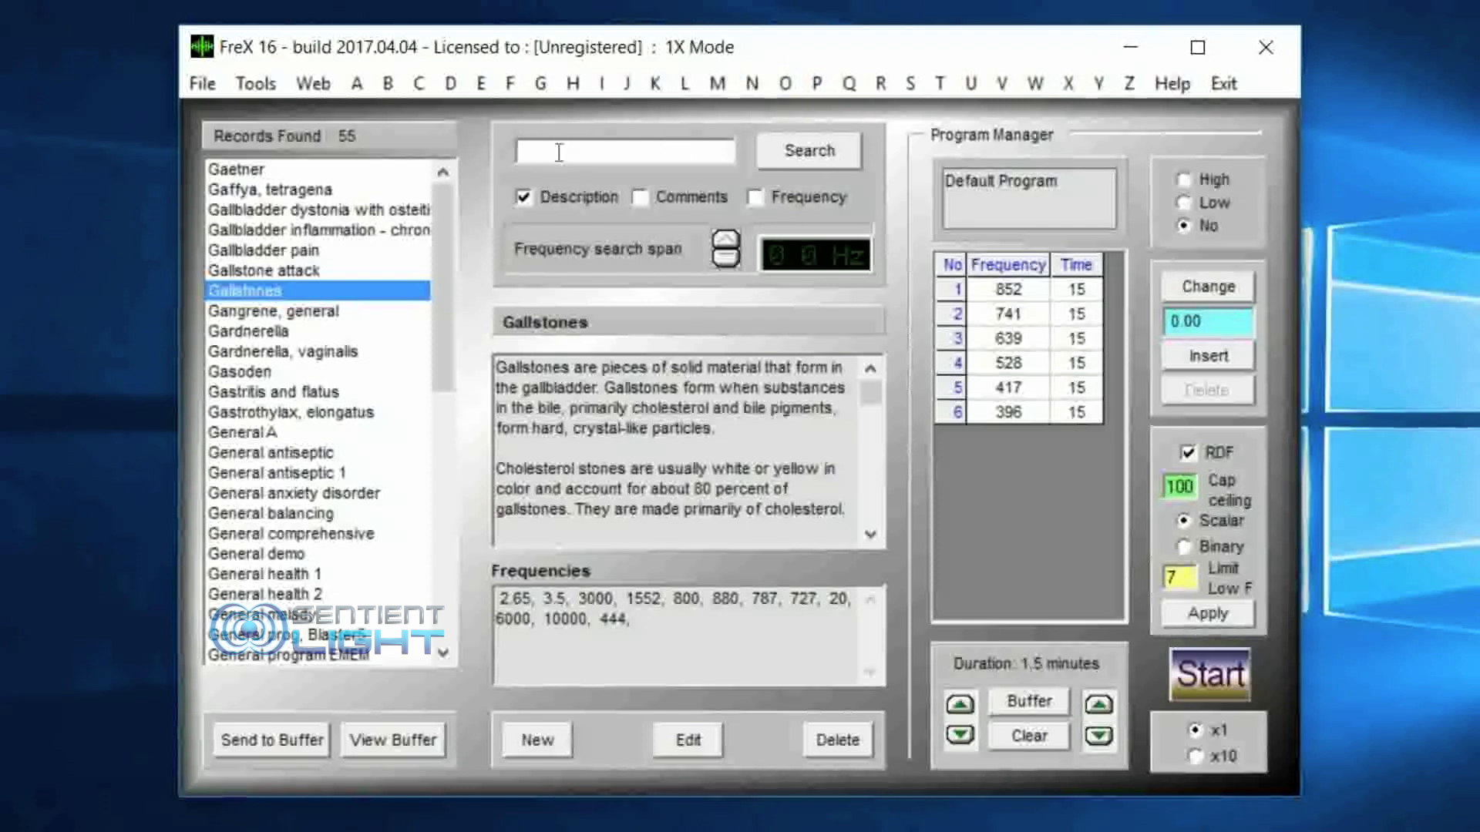
# Step: Search the record descriptions for "pain" and examine the comments and frequencies of the Pain record
pyautogui.write('pain')
pyautogui.press('Return')
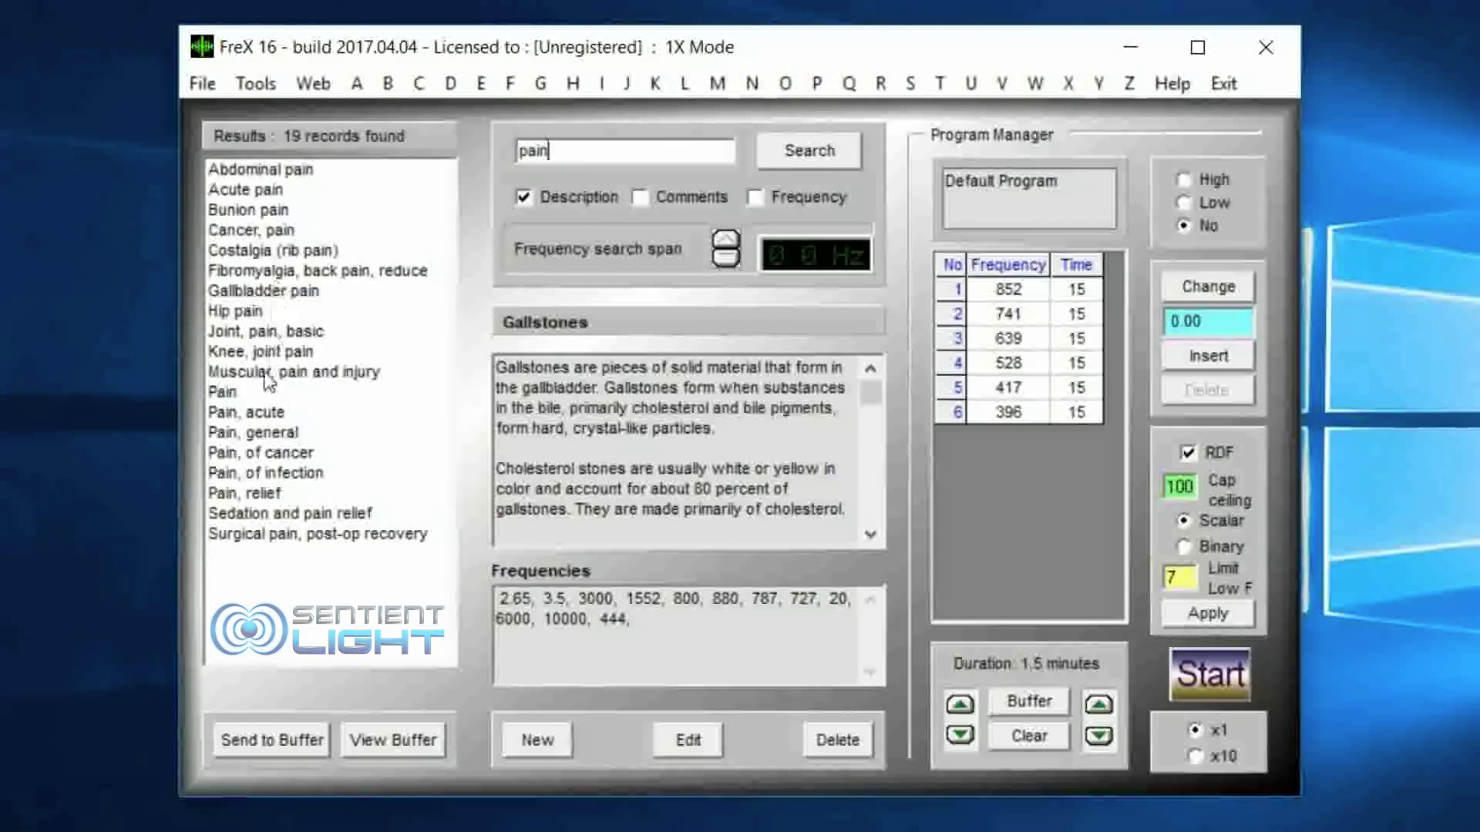
pyautogui.click(242, 395)
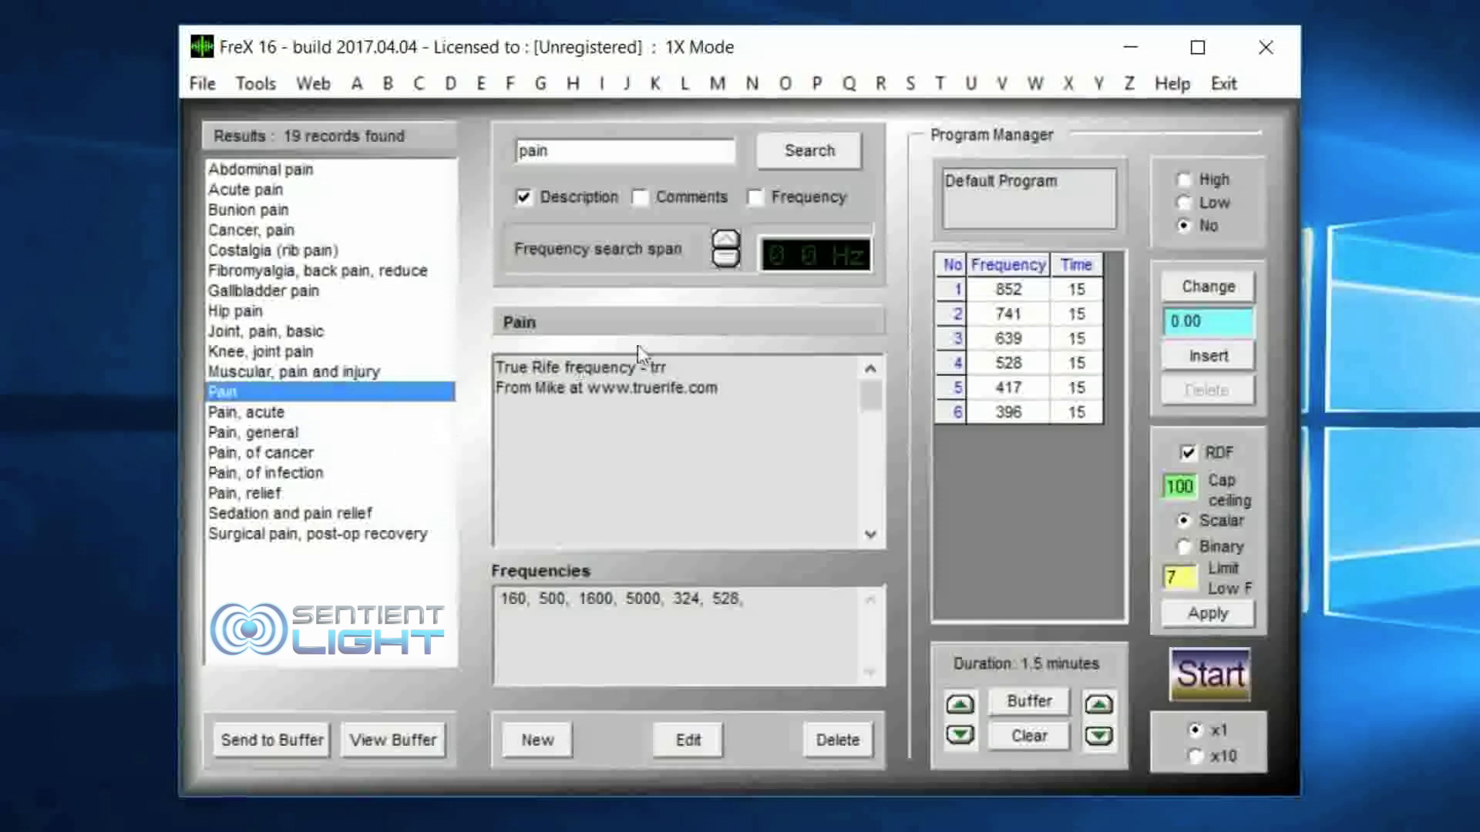
pyautogui.click(679, 366)
pyautogui.moveTo(679, 366); pyautogui.dragTo(783, 396)
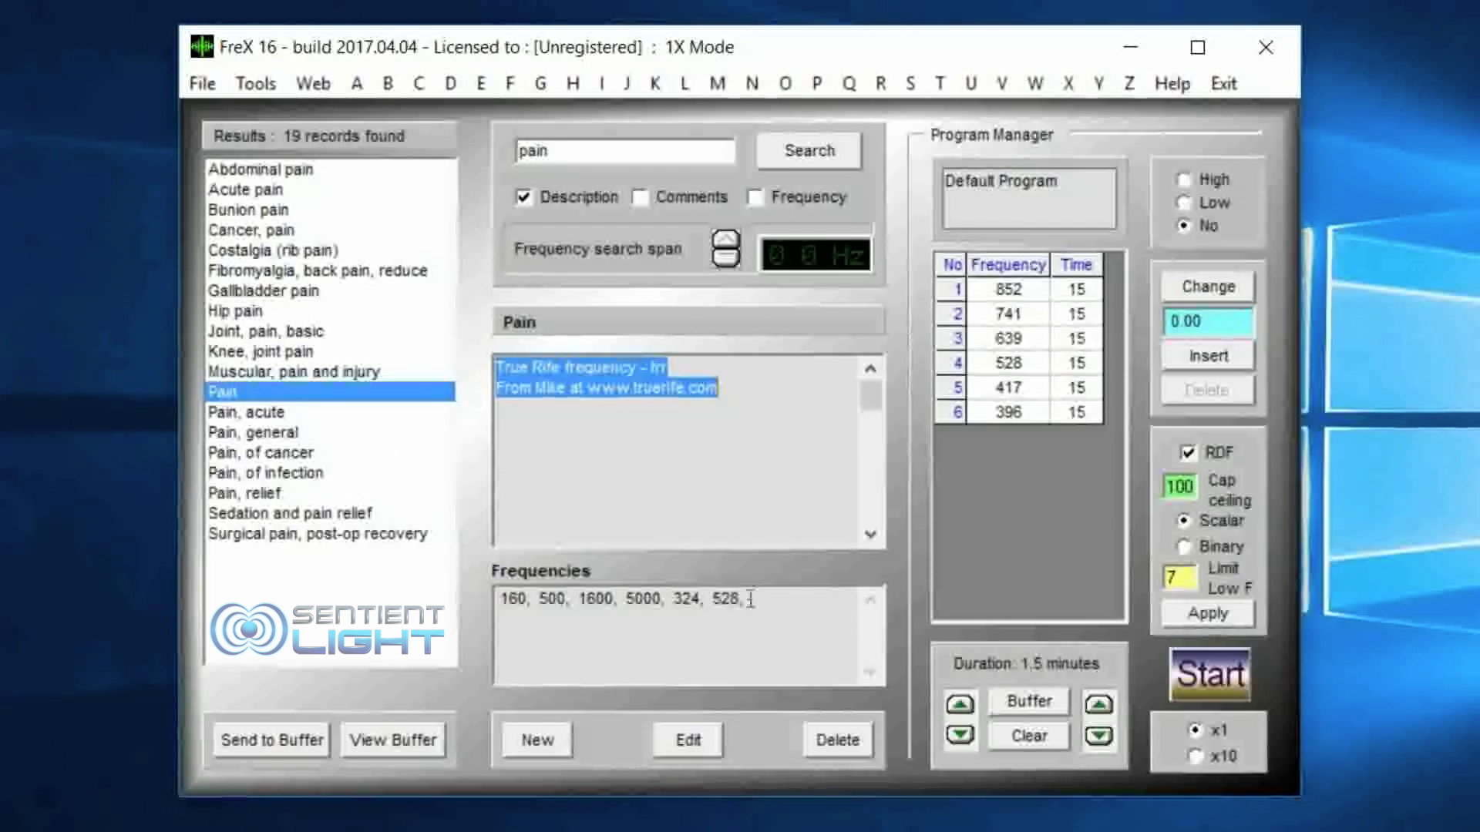
pyautogui.moveTo(751, 599); pyautogui.dragTo(493, 601)
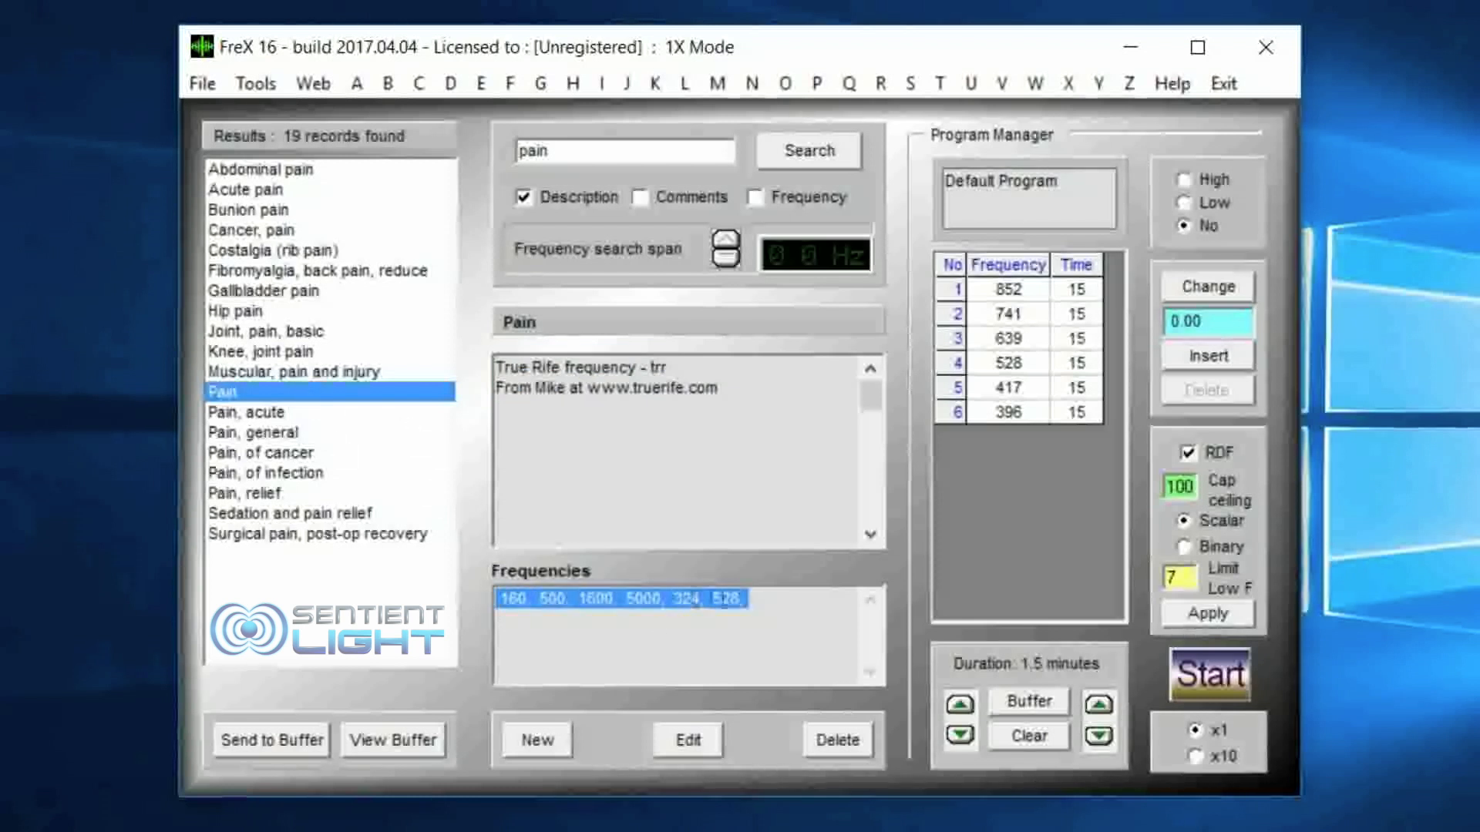
# Step: Search the database by frequency for 100 and examine the frequencies of the Prostatitis and Adyamia, geriatric records
pyautogui.click(756, 198)
pyautogui.moveTo(545, 150); pyautogui.dragTo(502, 151)
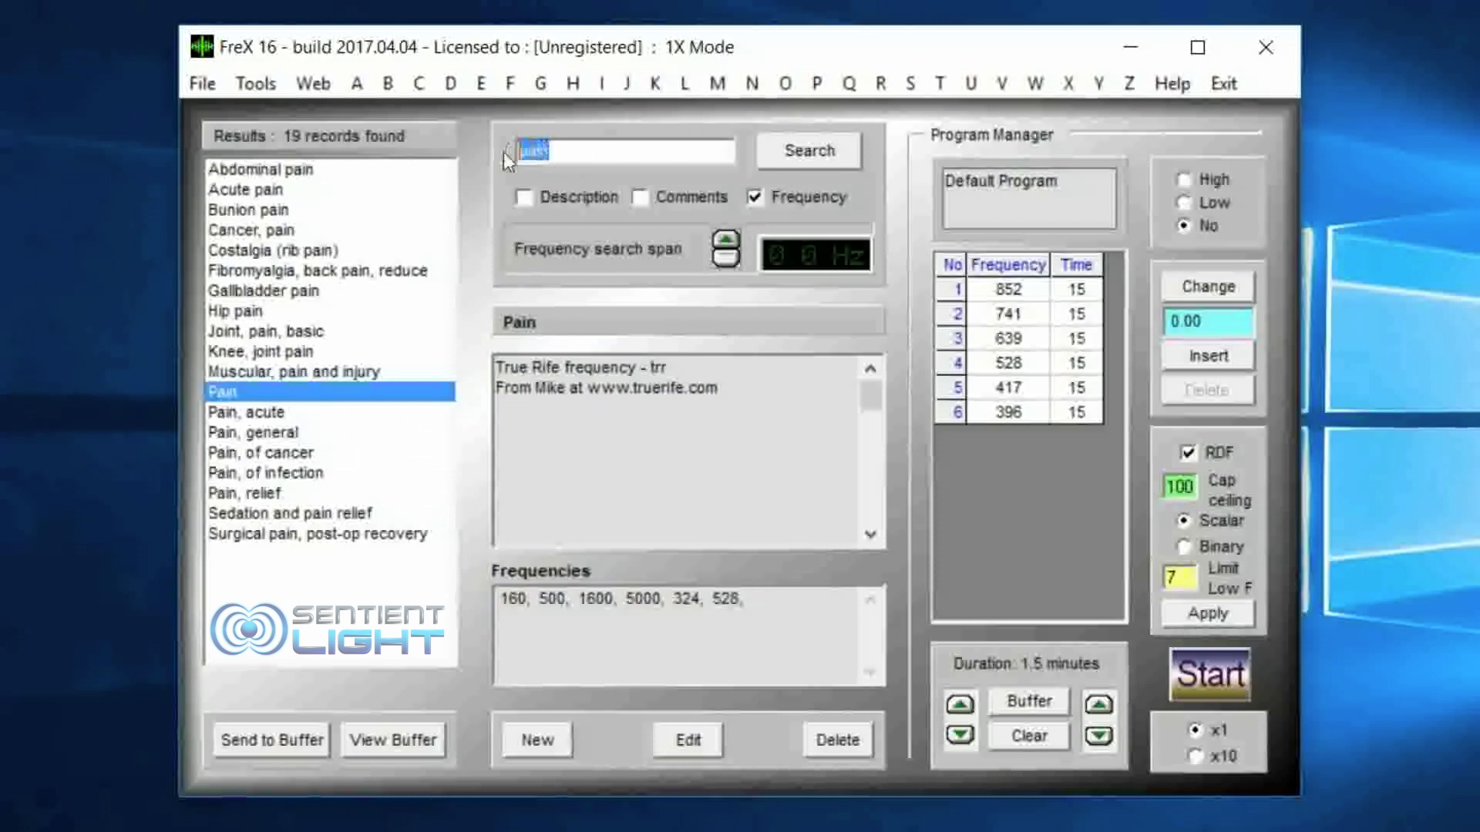
pyautogui.write('100')
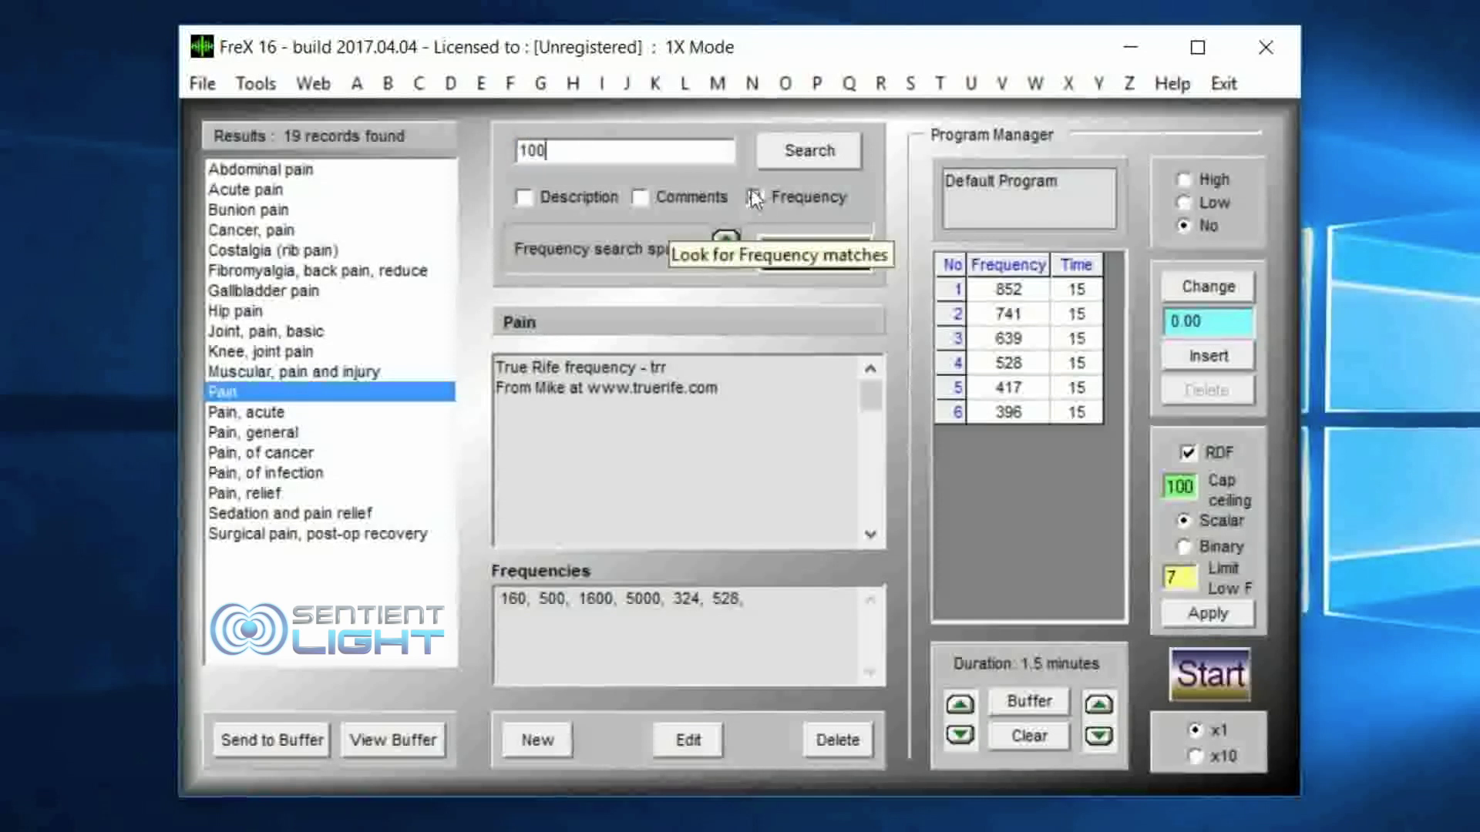
pyautogui.press('Return')
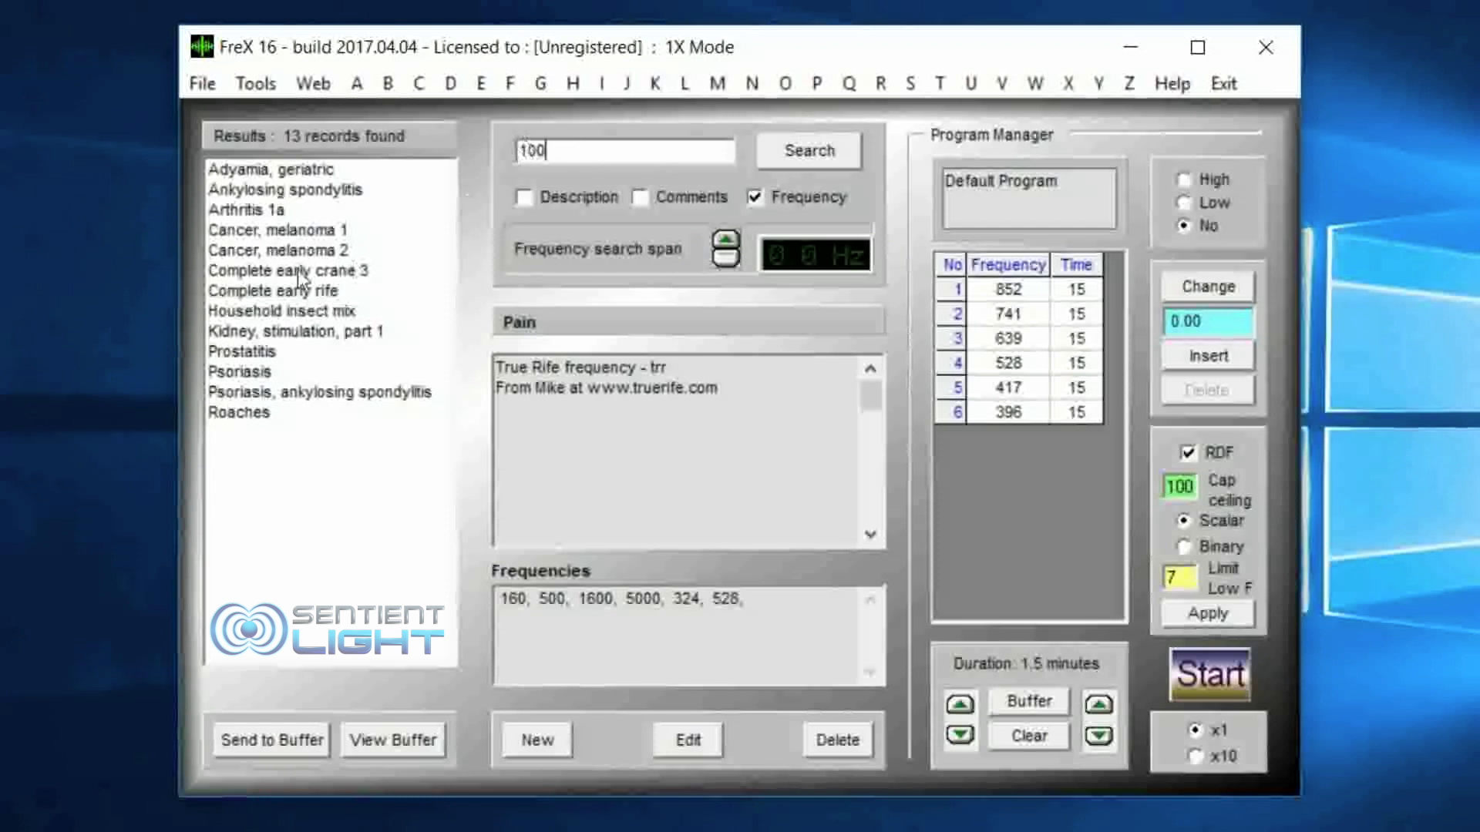
pyautogui.click(252, 352)
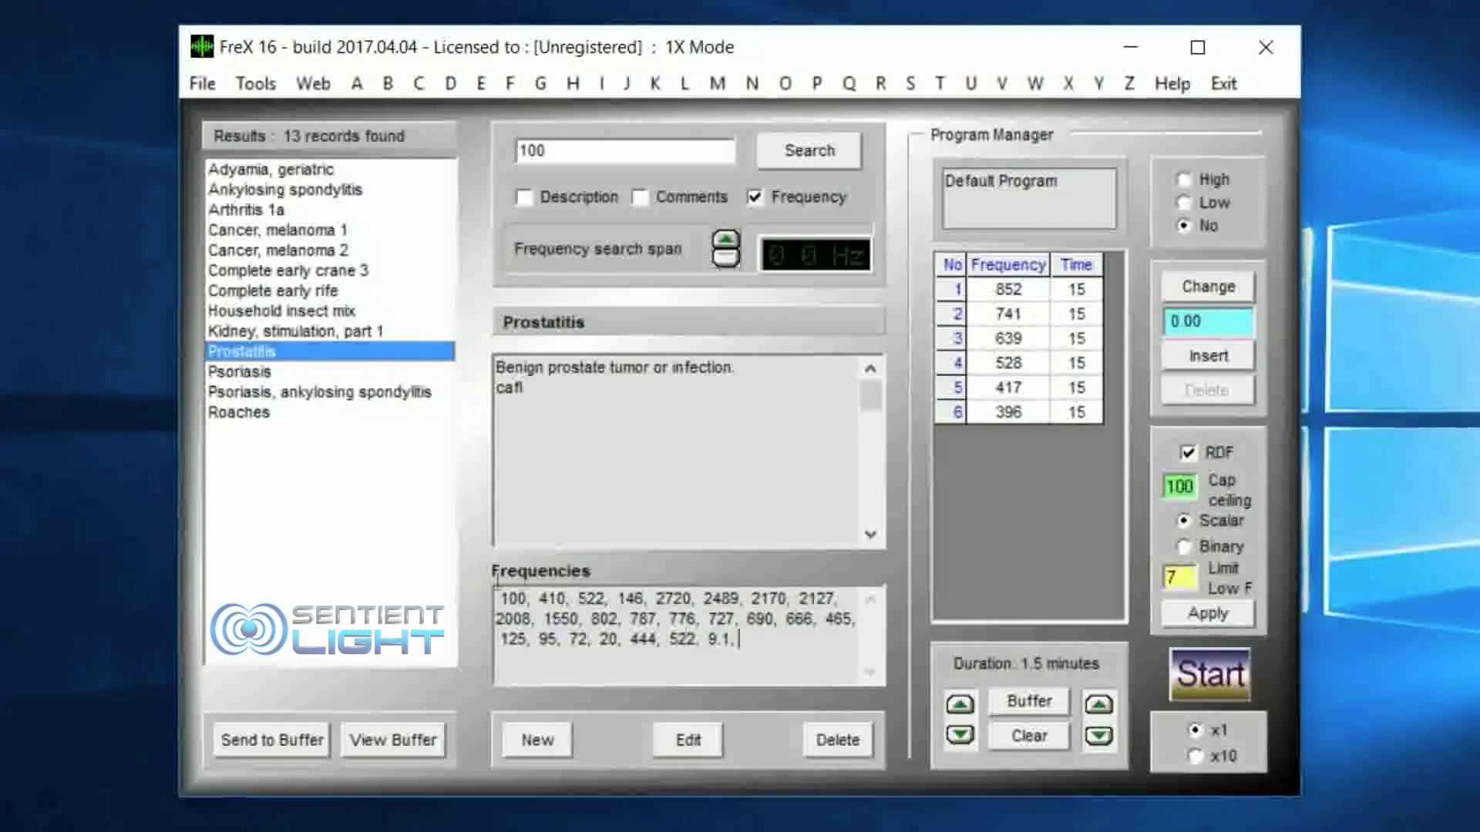
pyautogui.moveTo(756, 639); pyautogui.dragTo(466, 579)
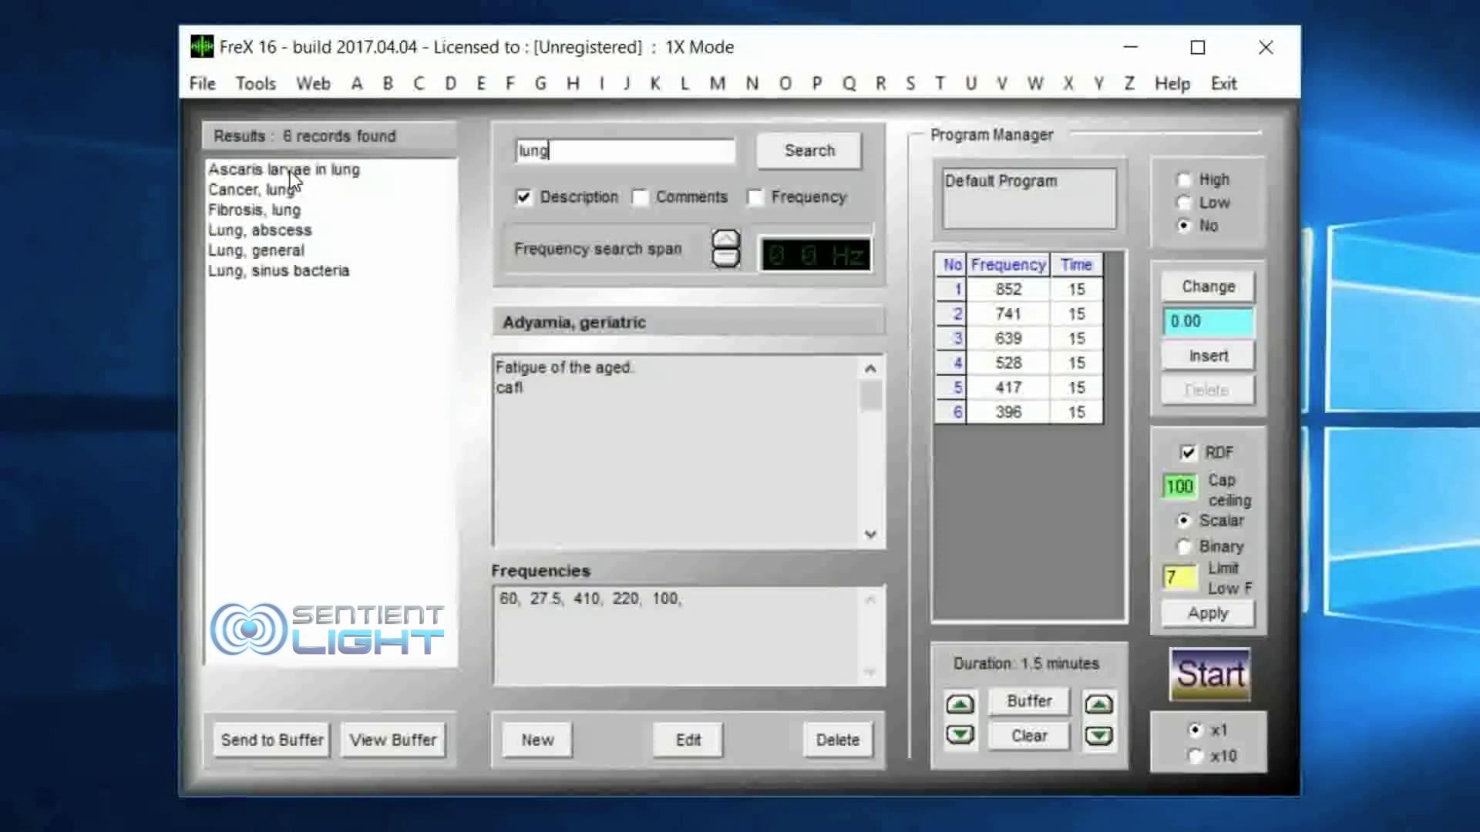
pyautogui.moveTo(712, 605); pyautogui.dragTo(481, 609)
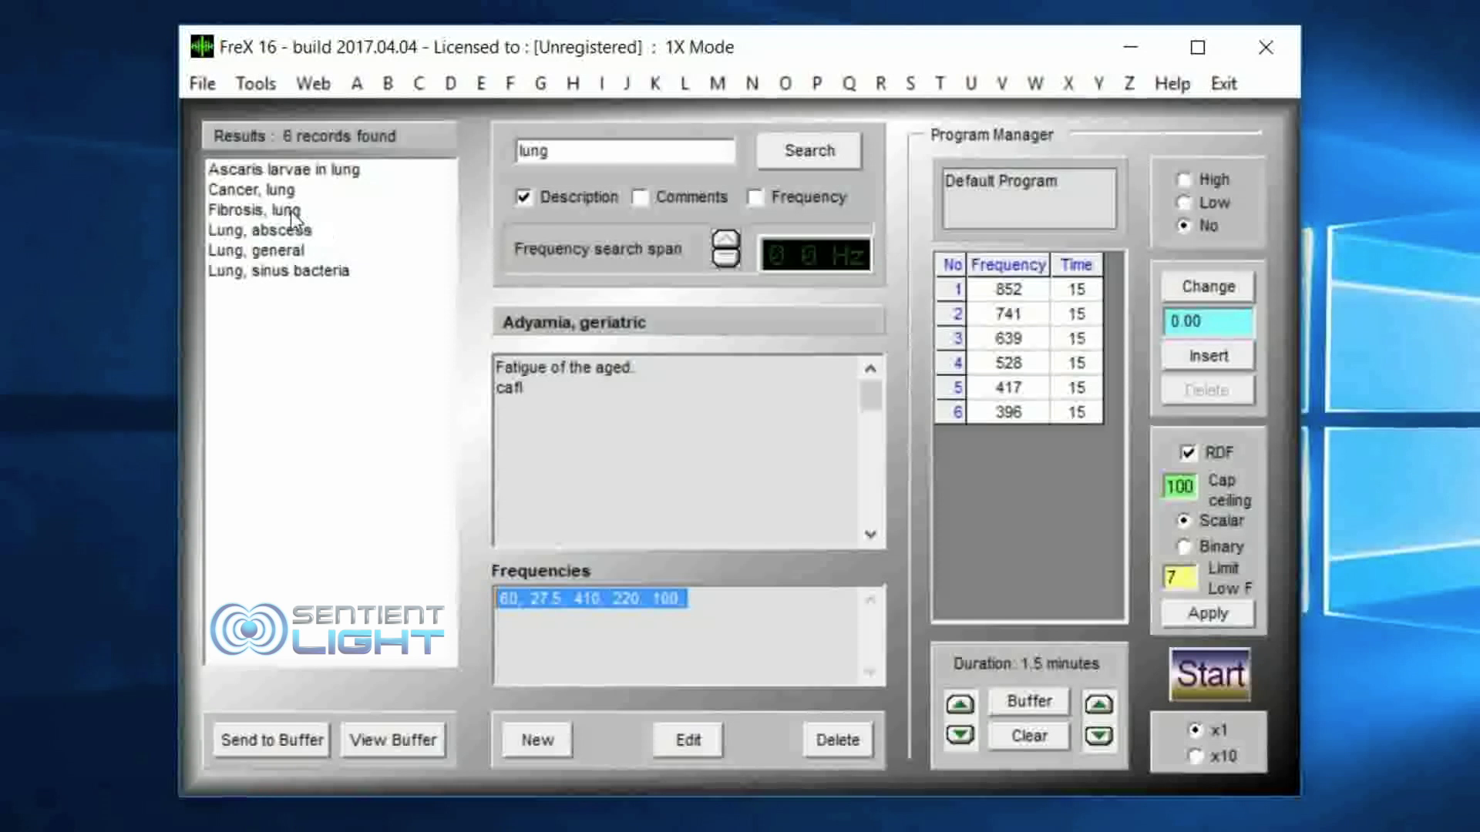
# Step: Examine the Lung, sinus bacteria record, send it to the buffer, and check its entry in Buffer Management
pyautogui.click(301, 272)
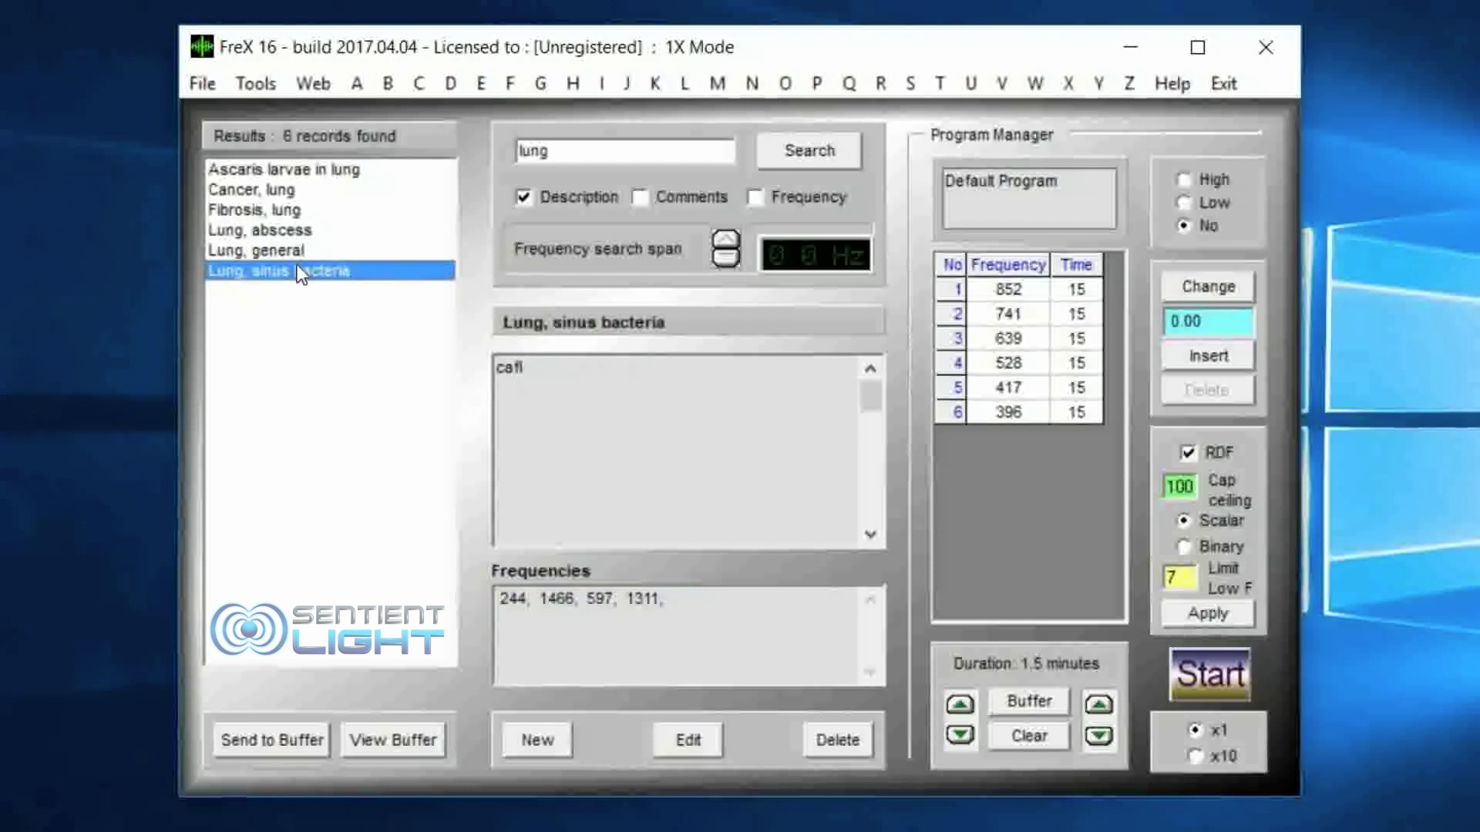
pyautogui.click(528, 370)
pyautogui.doubleClick(512, 370)
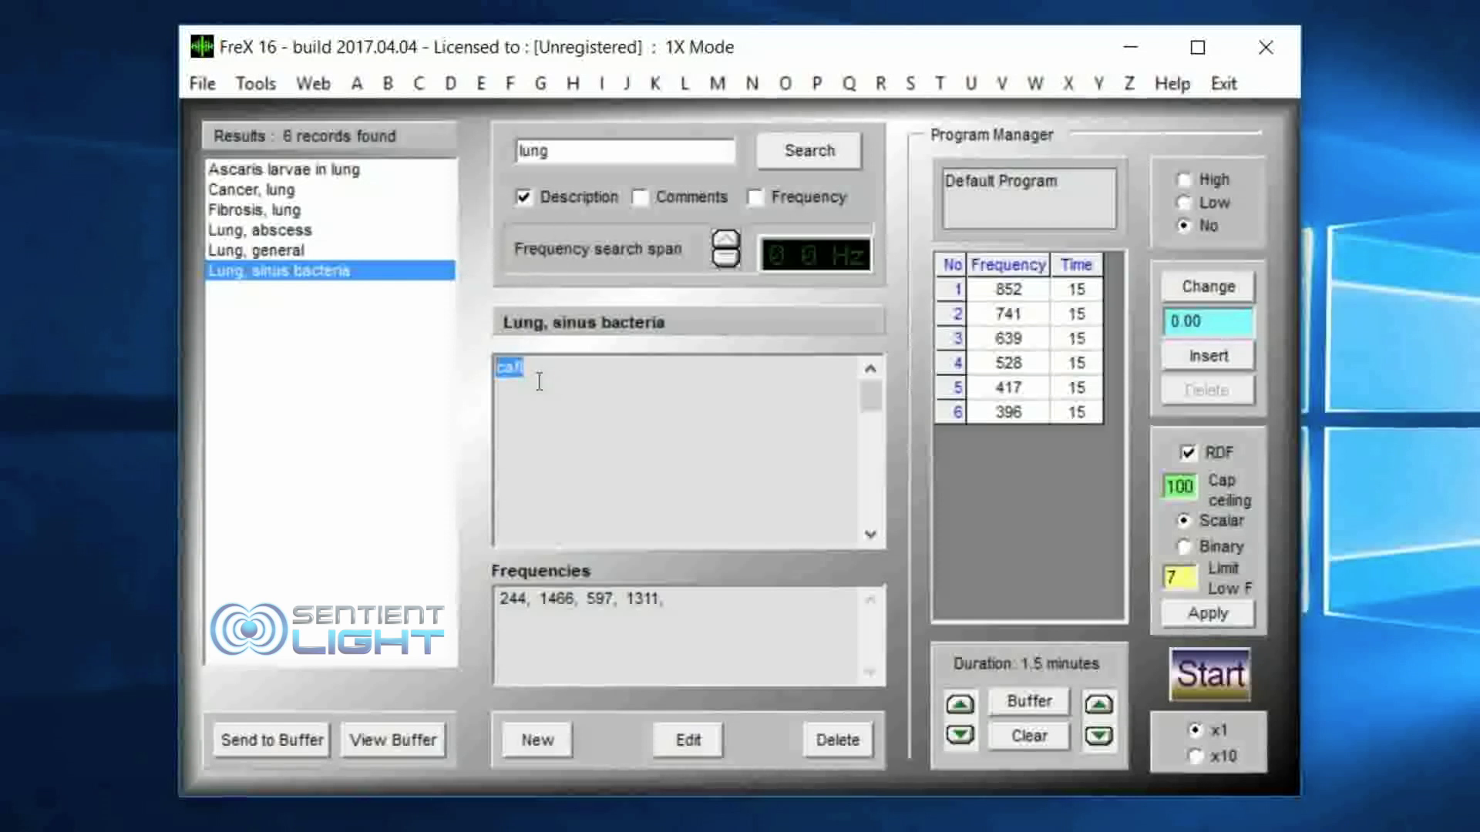
pyautogui.moveTo(663, 597); pyautogui.dragTo(475, 591)
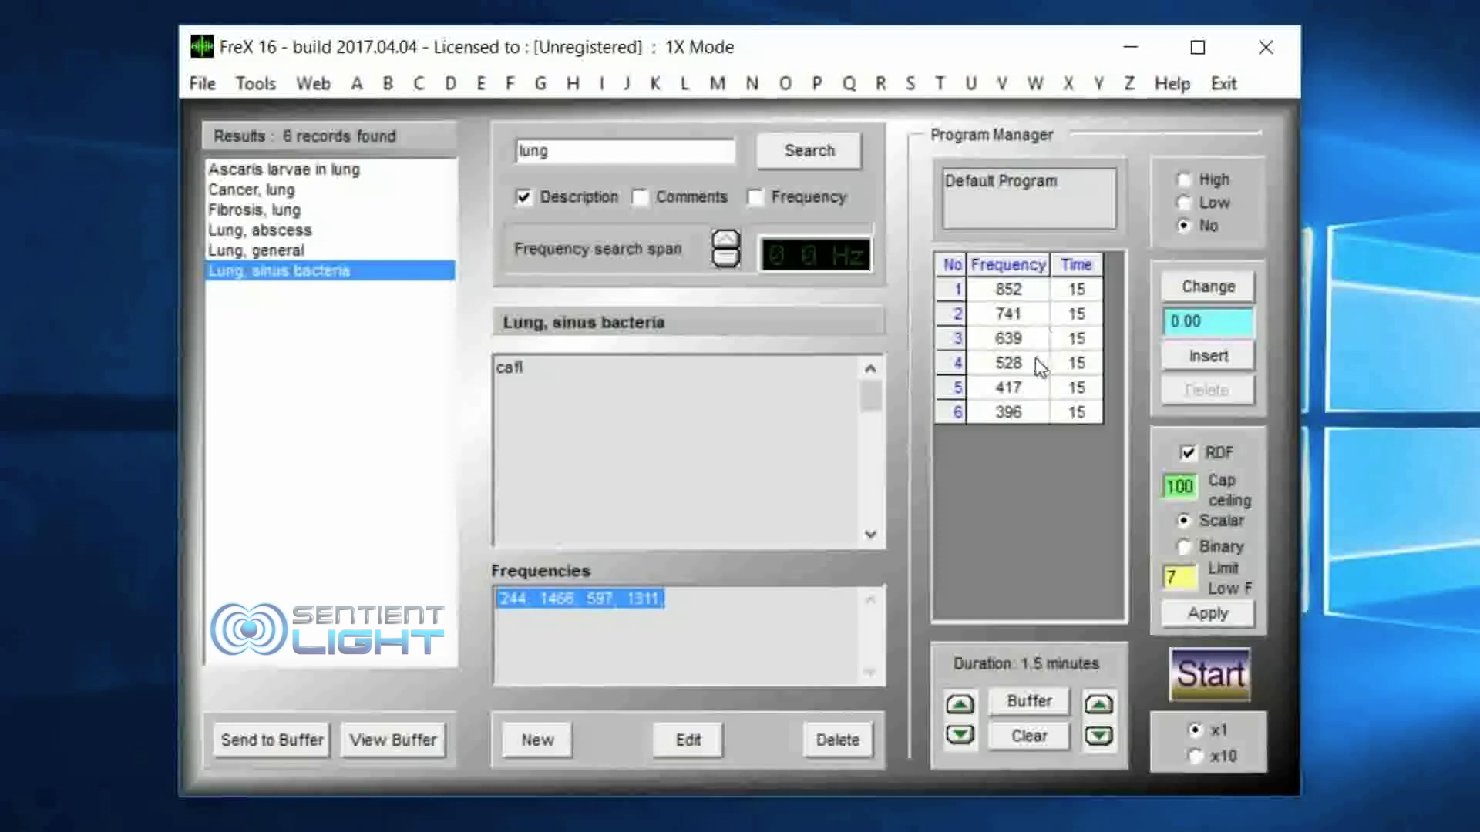
pyautogui.click(275, 741)
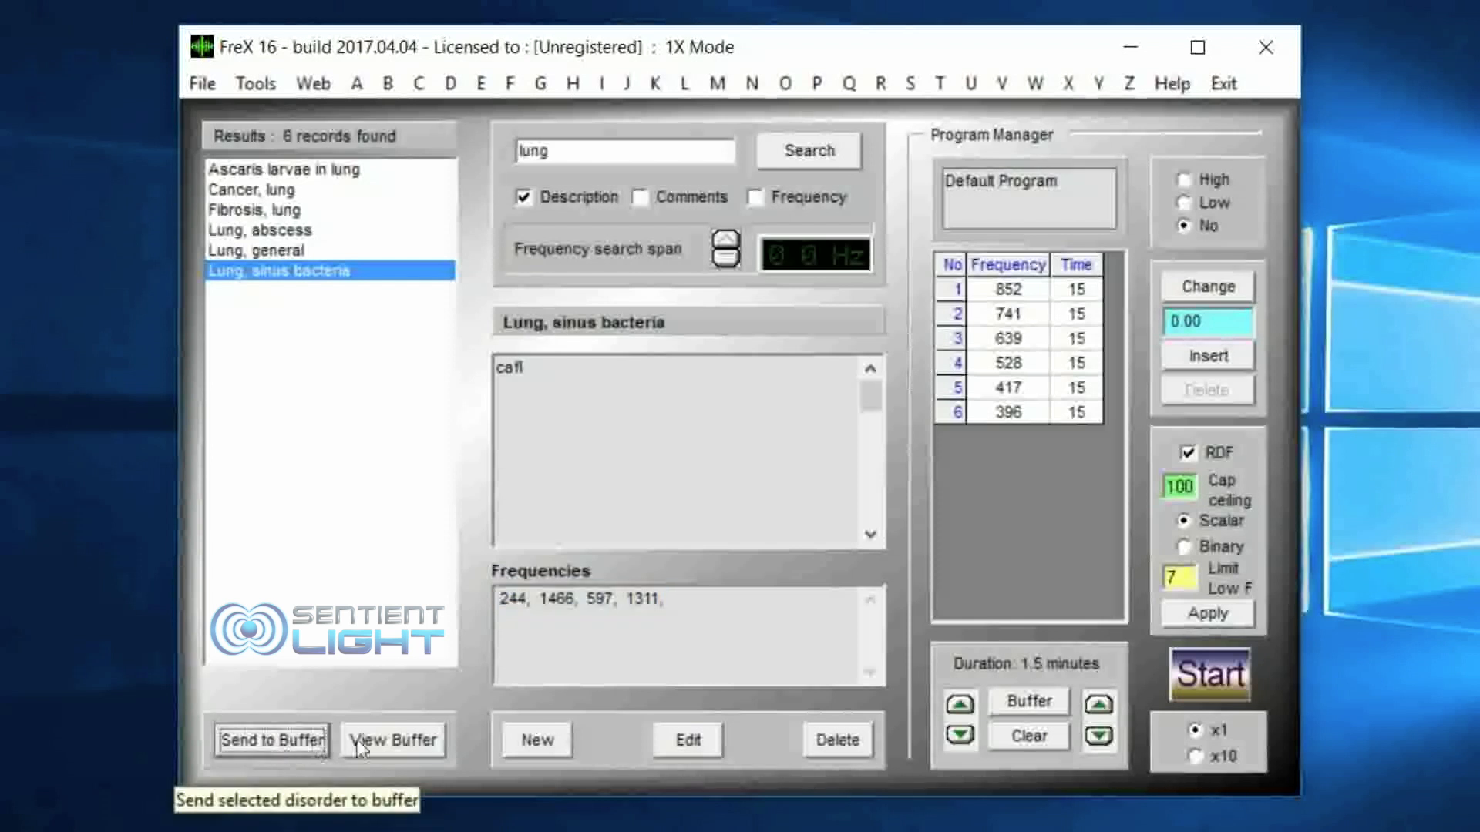
pyautogui.click(396, 743)
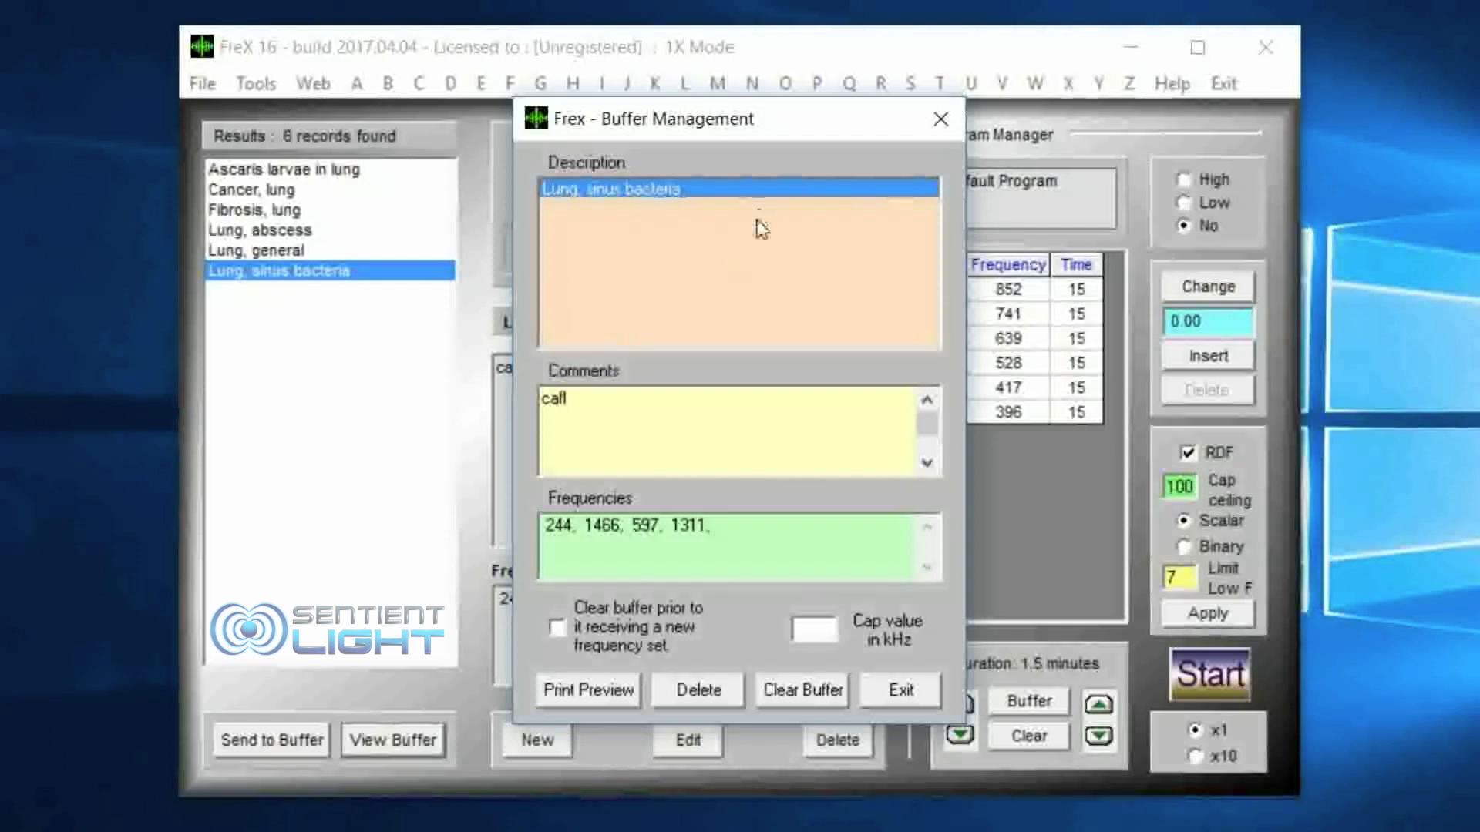
pyautogui.click(942, 121)
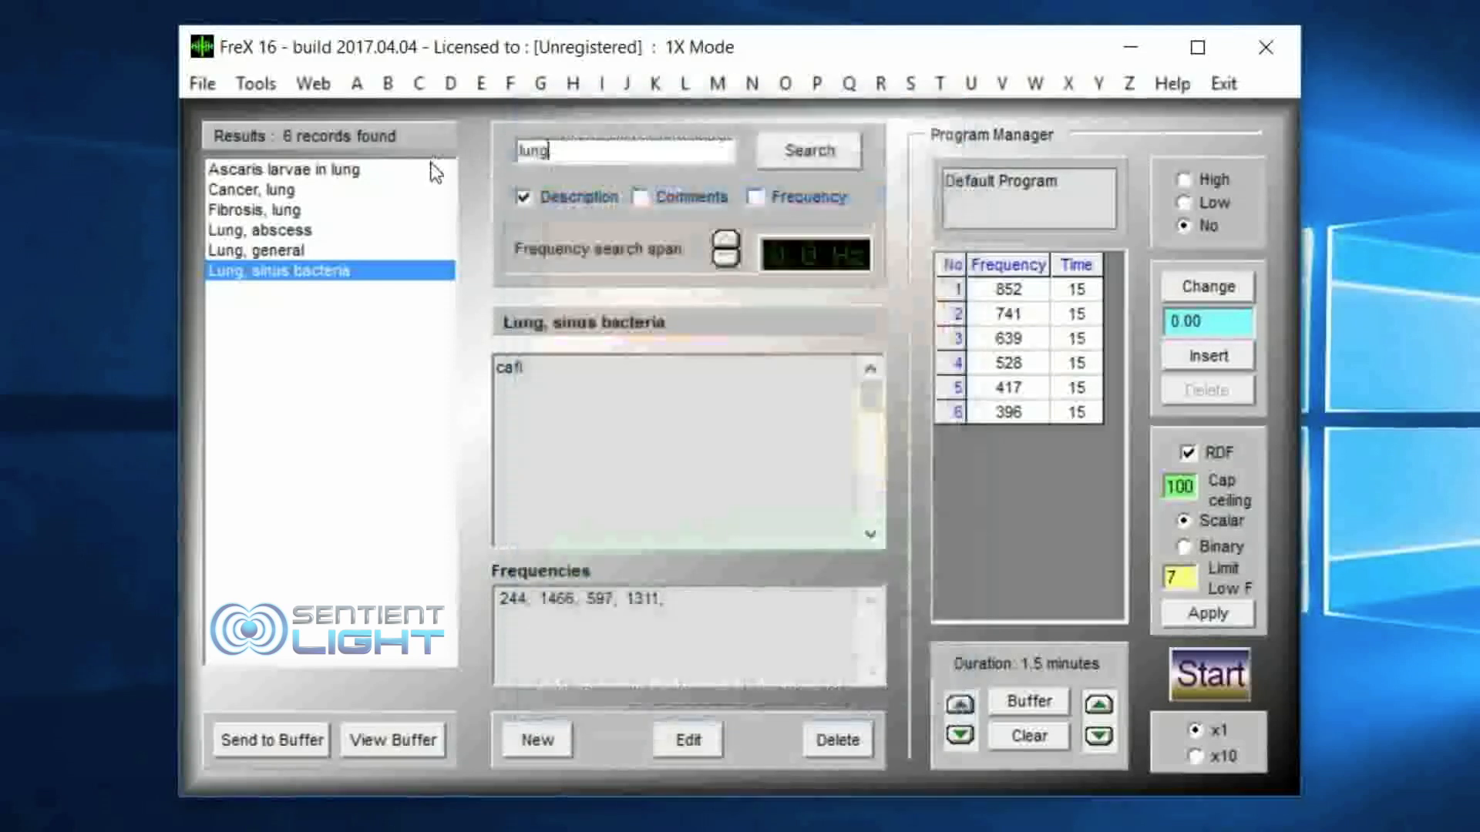
# Step: Search the record descriptions for "pain" and send the Hip pain record to the buffer
pyautogui.press('BackSpace')
pyautogui.press('BackSpace')
pyautogui.press('BackSpace')
pyautogui.press('BackSpace')
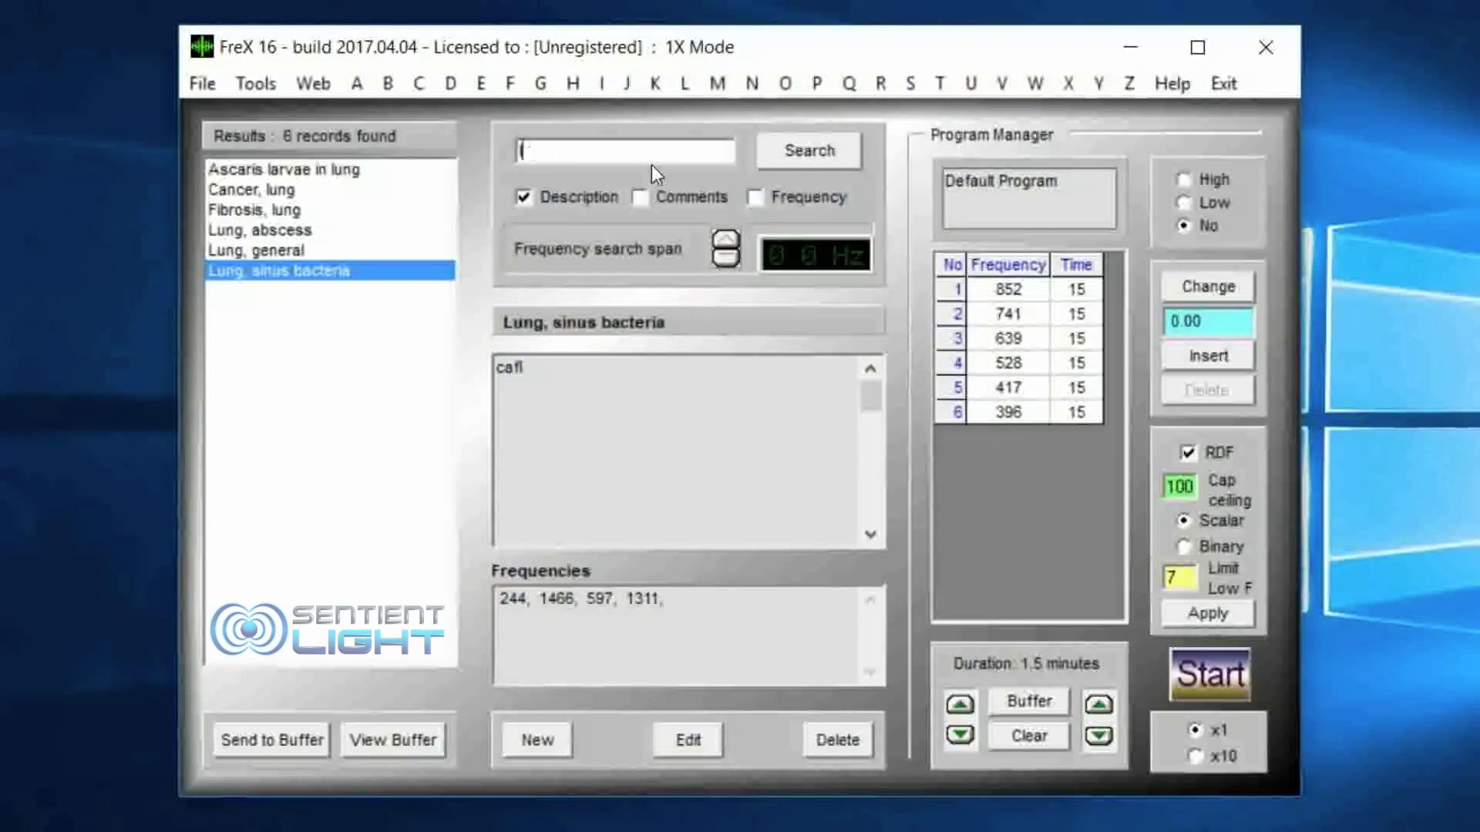
pyautogui.write('pain')
pyautogui.click(803, 150)
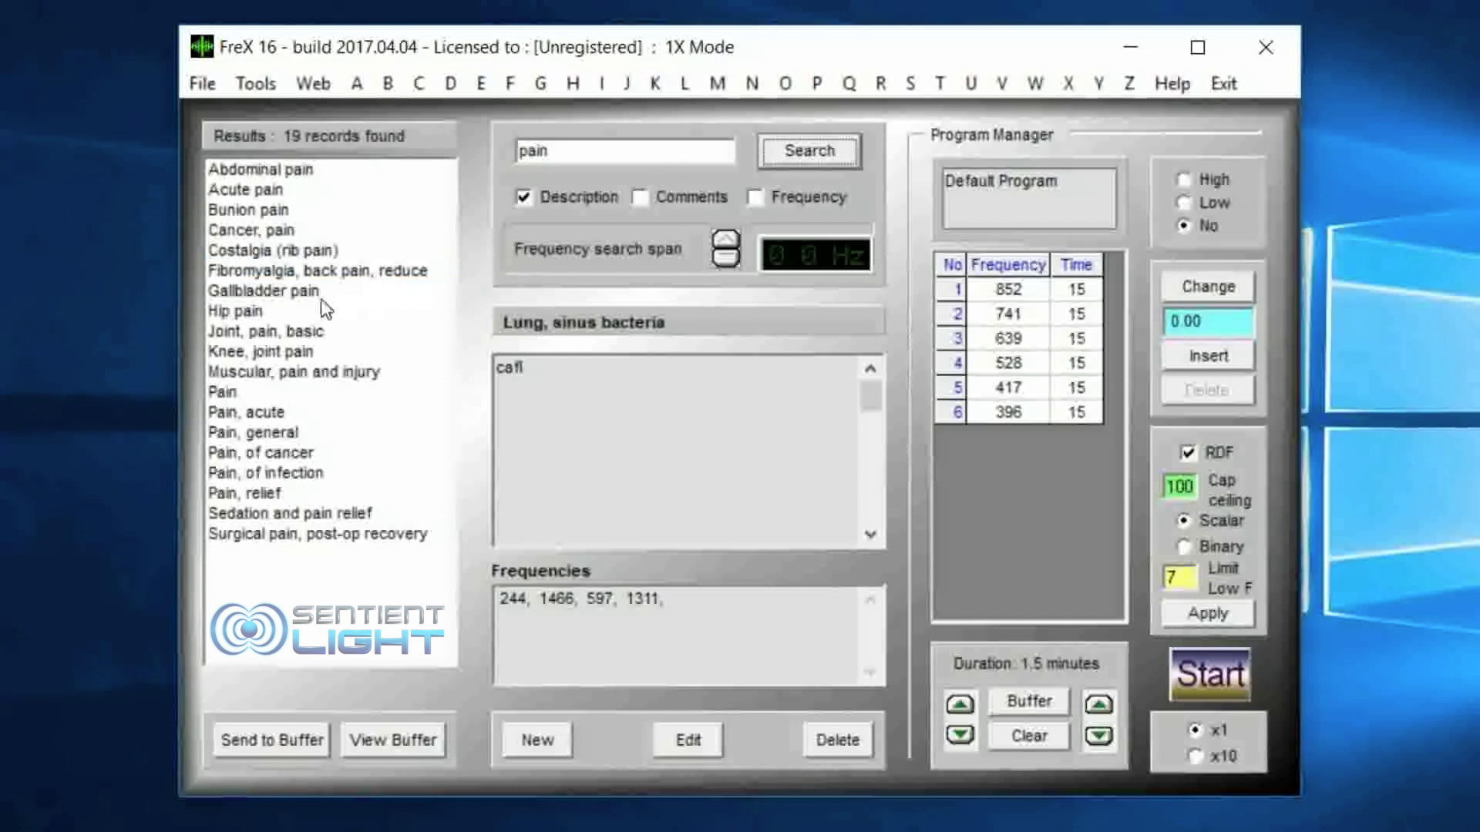
pyautogui.click(283, 314)
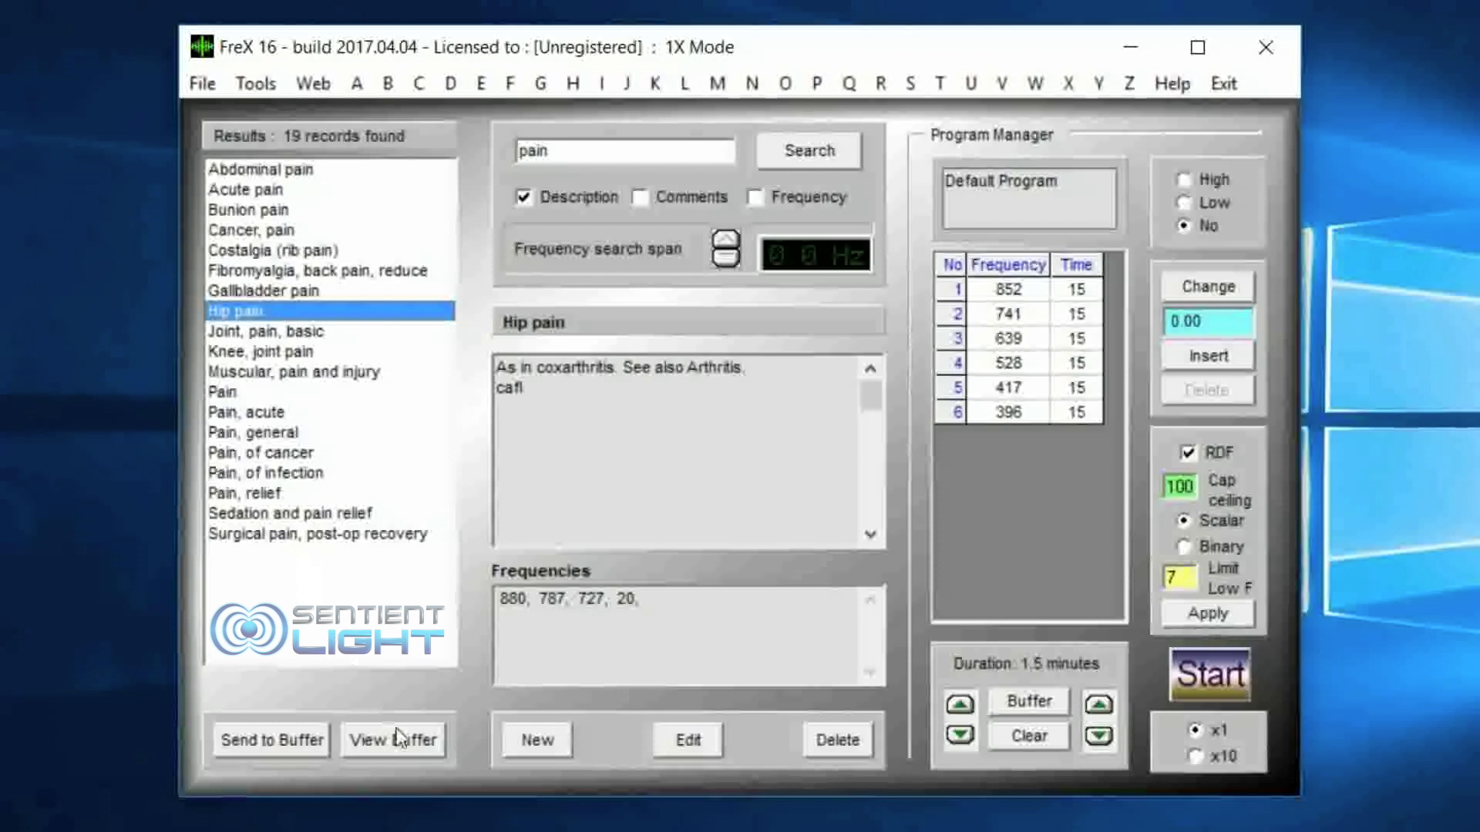
pyautogui.click(279, 738)
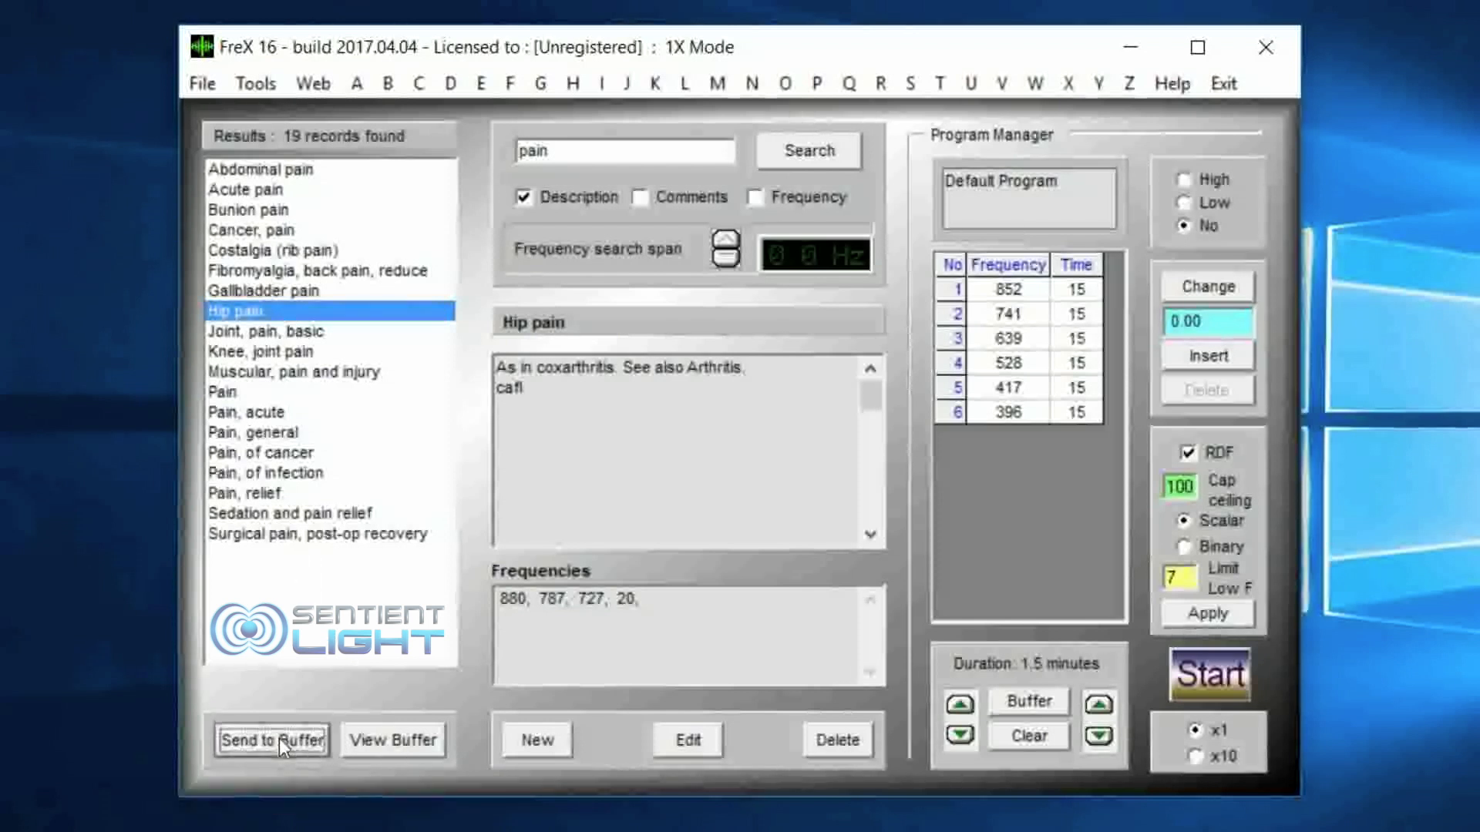
# Step: Review the comments and frequencies of the Lung, sinus bacteria and Hip pain entries in the buffer
pyautogui.click(390, 736)
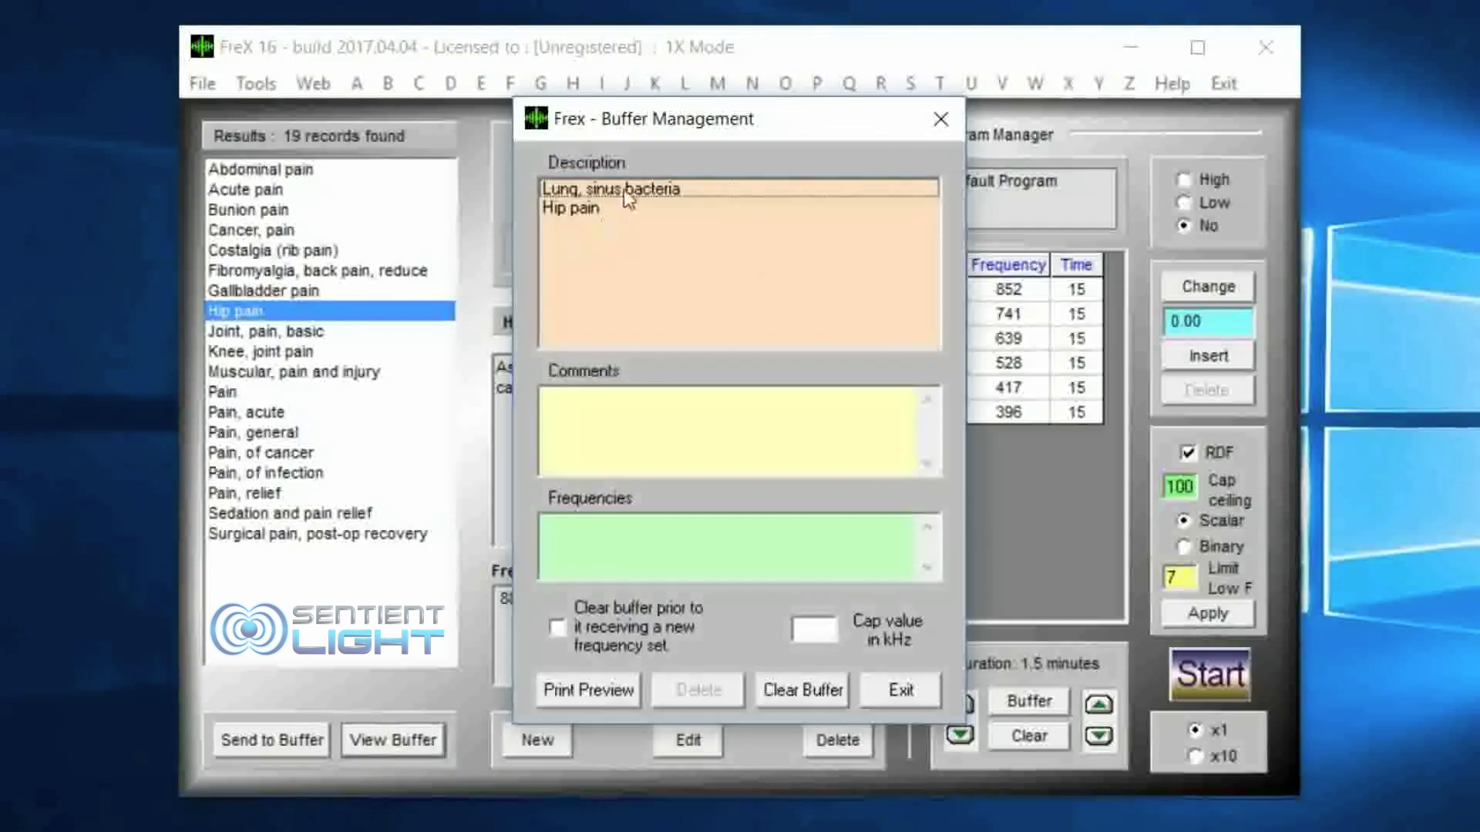
pyautogui.click(623, 188)
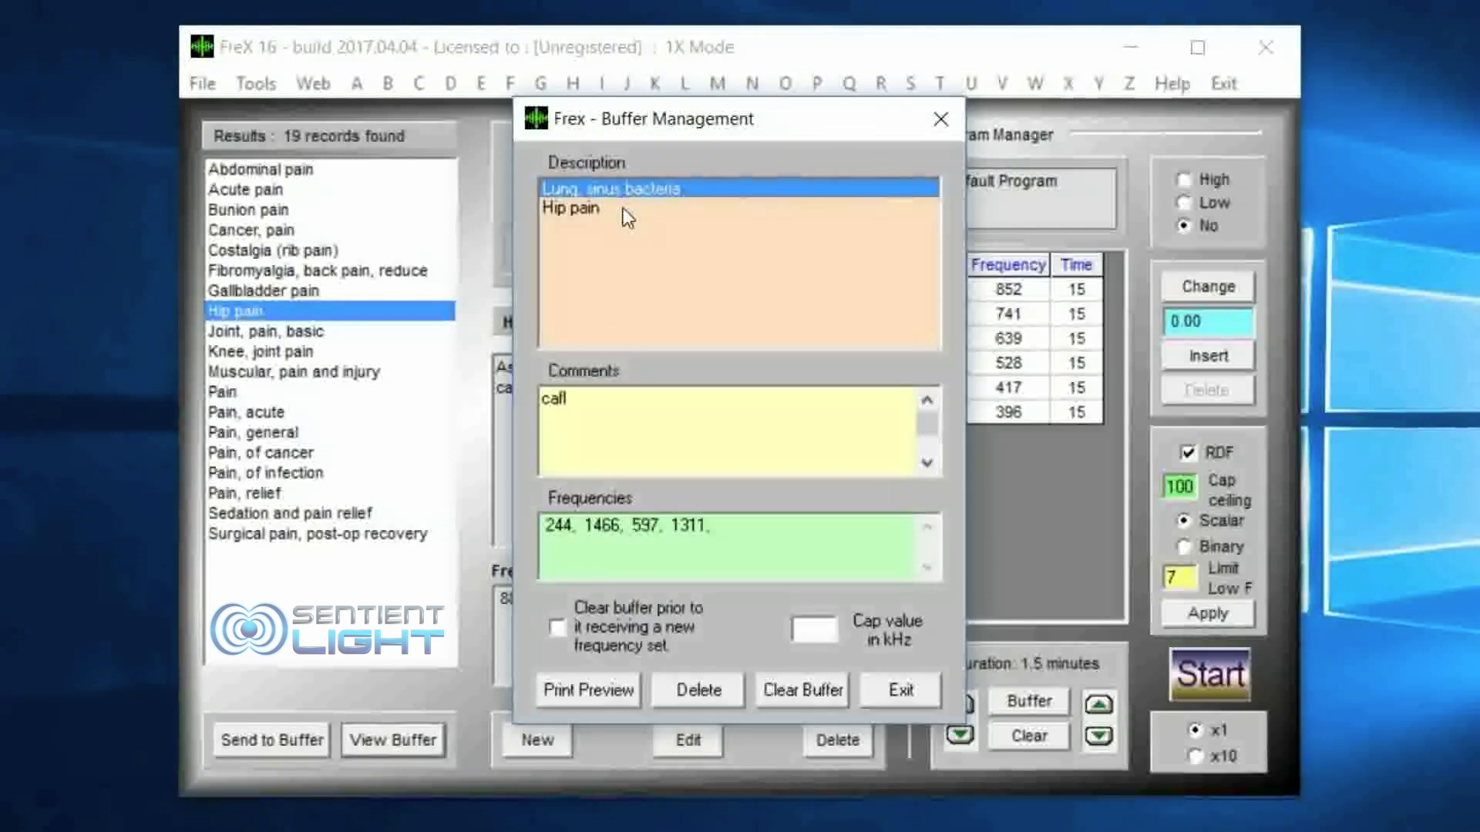
pyautogui.click(623, 207)
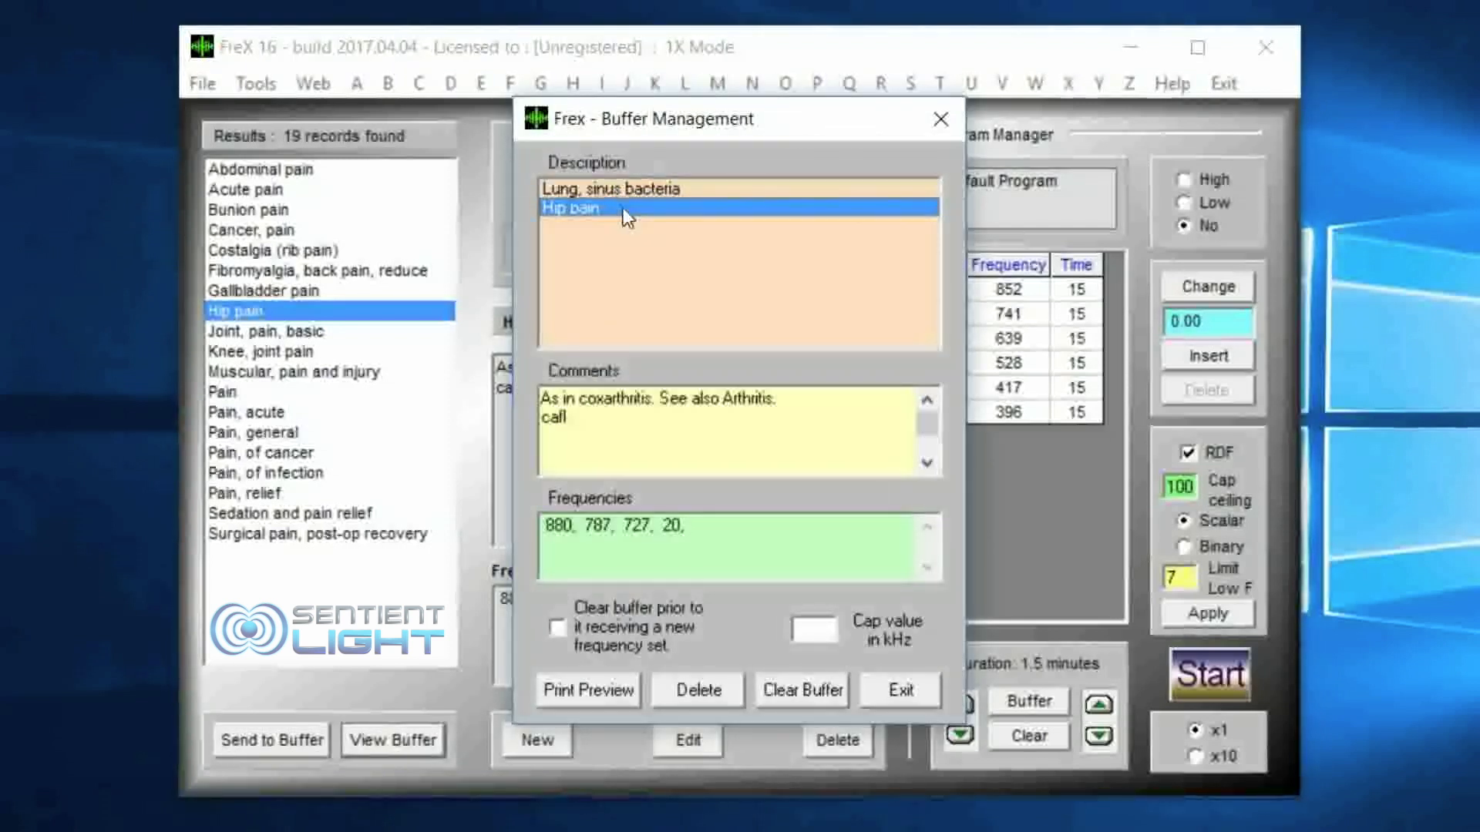
pyautogui.click(941, 121)
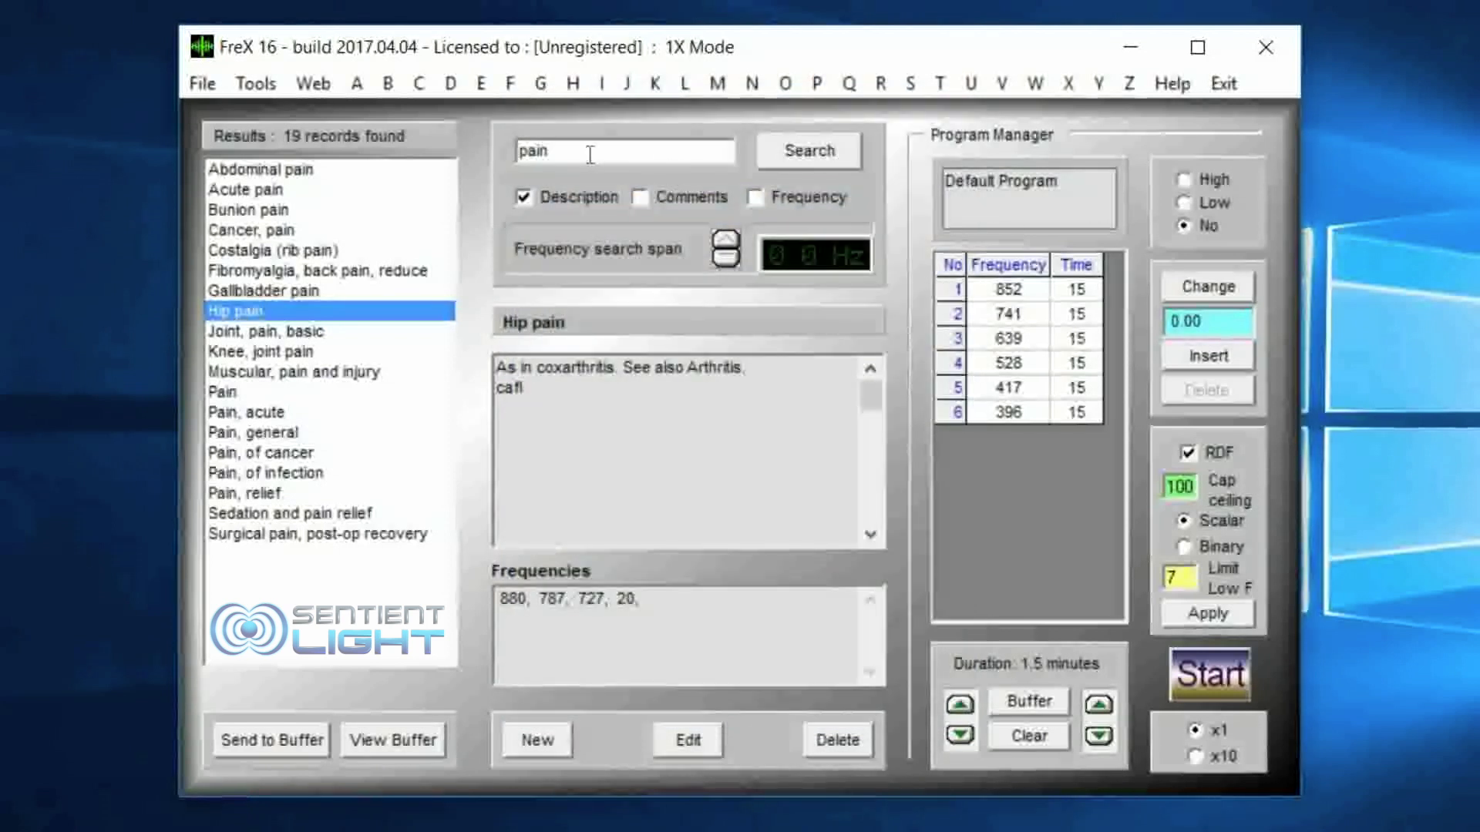
# Step: Search the record descriptions for "arteries"
pyautogui.press('BackSpace')
pyautogui.press('BackSpace')
pyautogui.press('BackSpace')
pyautogui.press('BackSpace')
pyautogui.write('arteries')
pyautogui.press('Return')
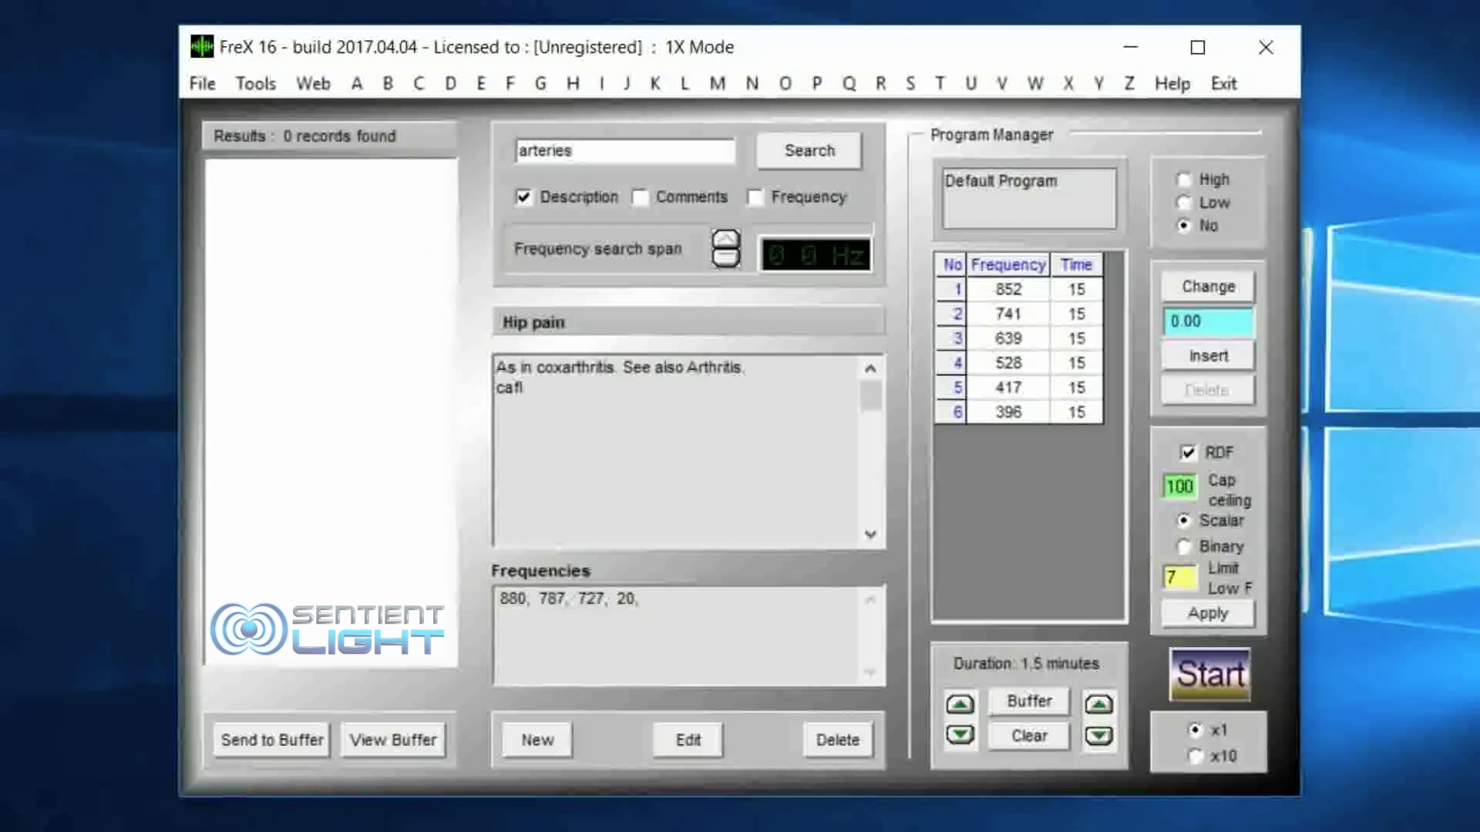
# Step: Search the descriptions for "blood" and examine the Blood Pressure High, Blood Pressure Low and Hypotension - low blood pressure records
pyautogui.press('BackSpace')
pyautogui.press('BackSpace')
pyautogui.press('BackSpace')
pyautogui.press('BackSpace')
pyautogui.press('BackSpace')
pyautogui.write('blood')
pyautogui.press('Return')
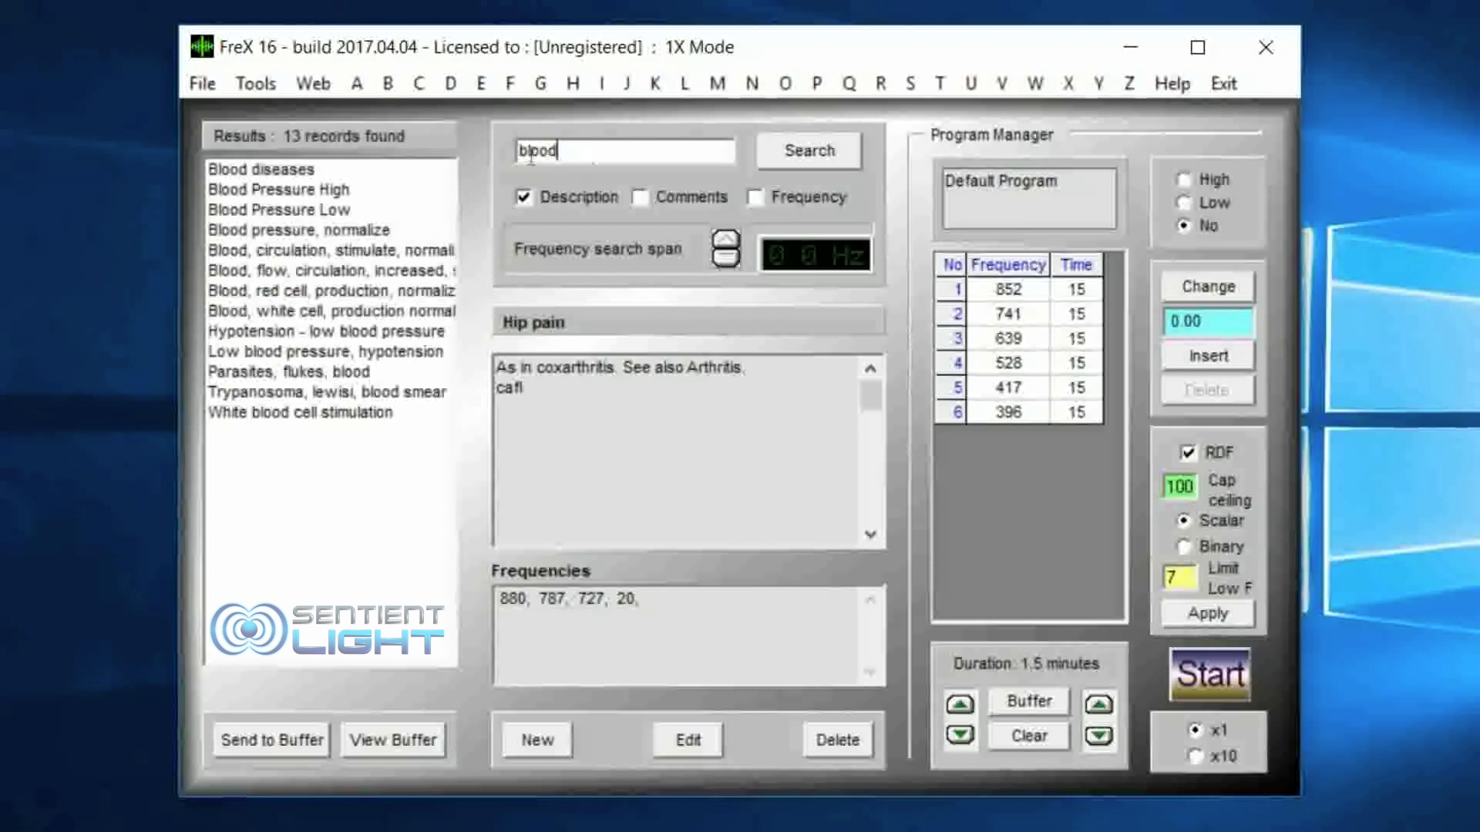
pyautogui.click(323, 189)
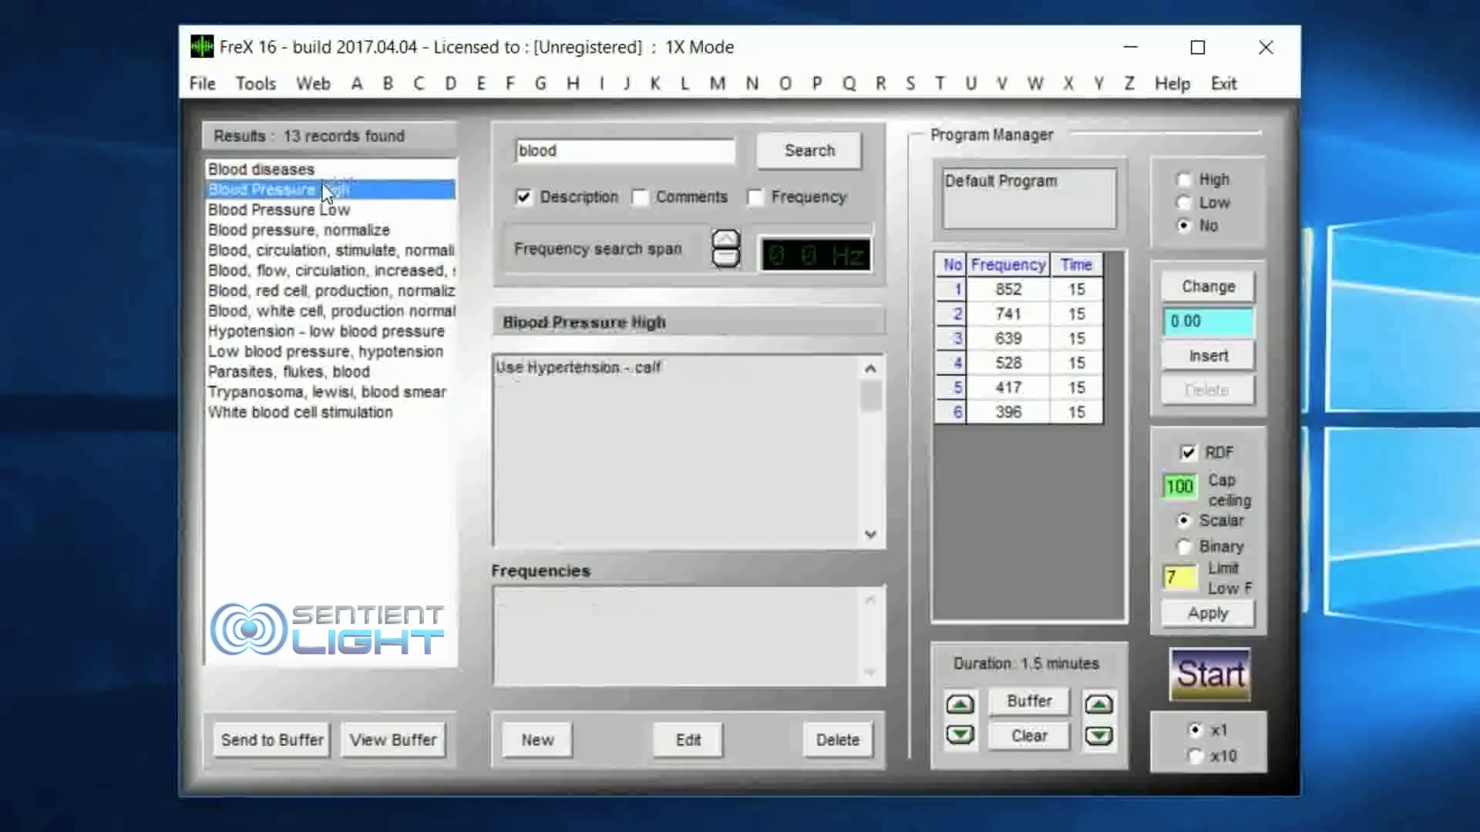
pyautogui.click(322, 209)
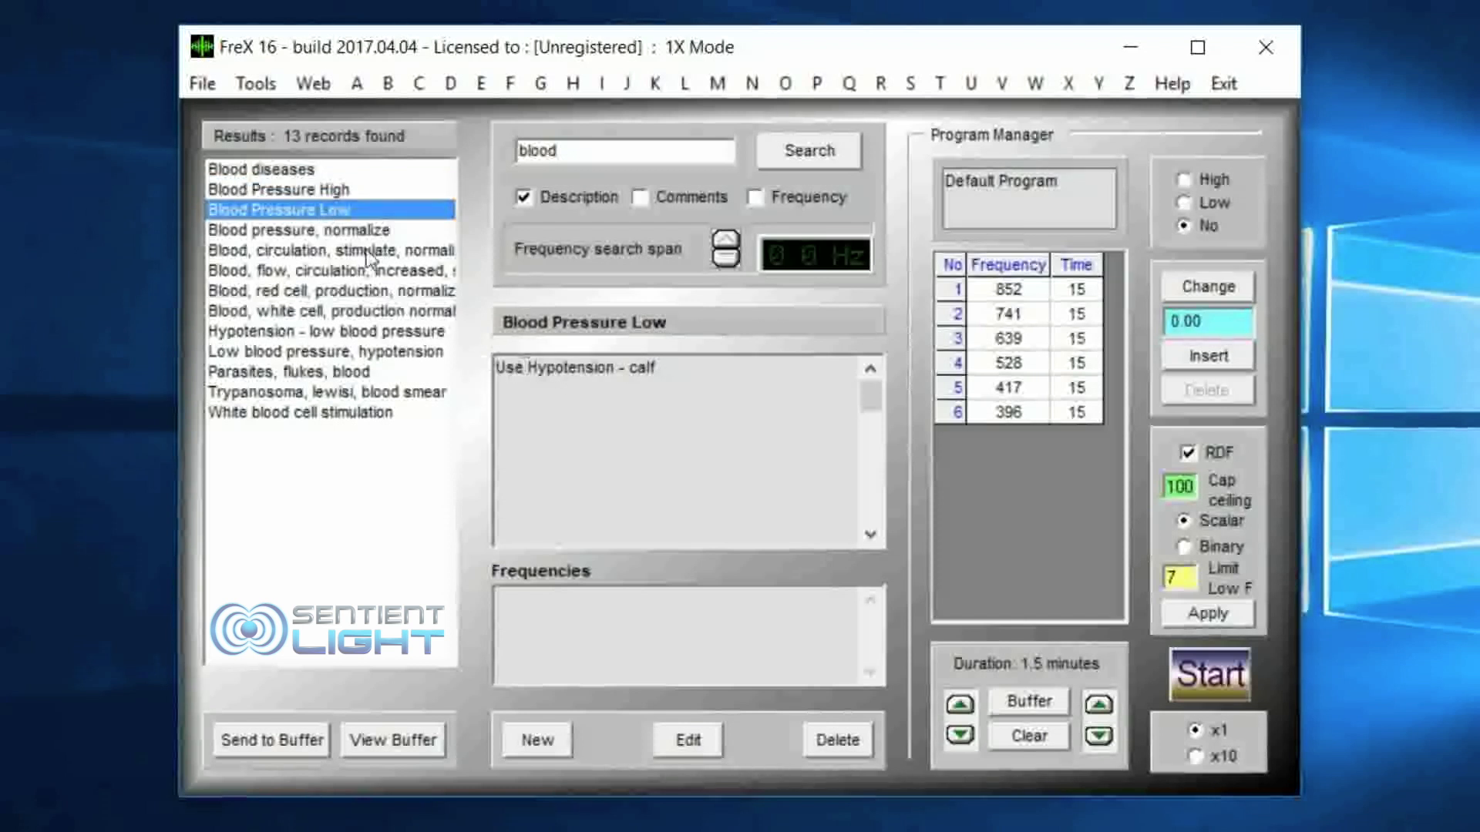
pyautogui.click(295, 333)
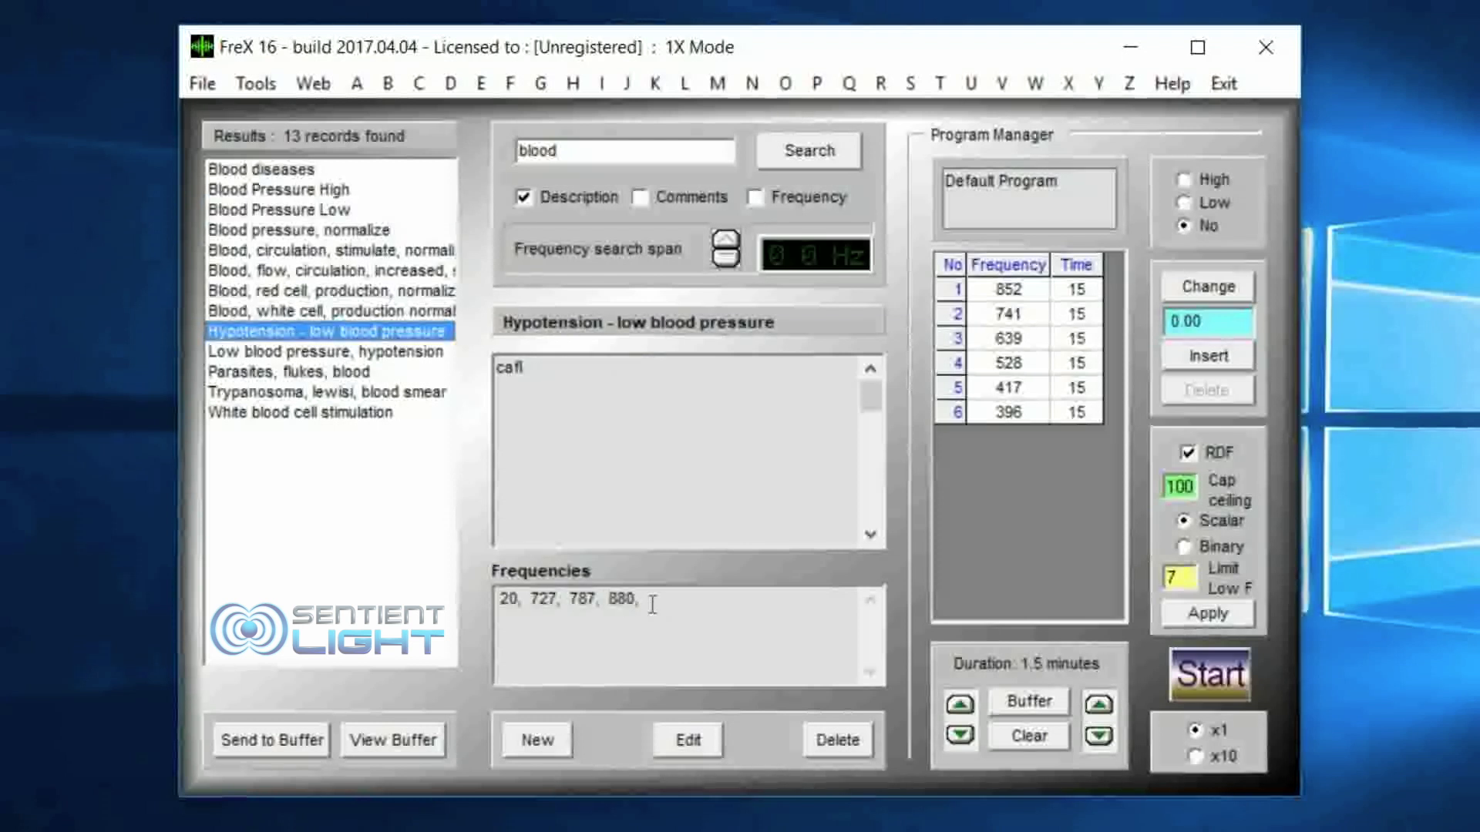
pyautogui.moveTo(652, 602); pyautogui.dragTo(498, 600)
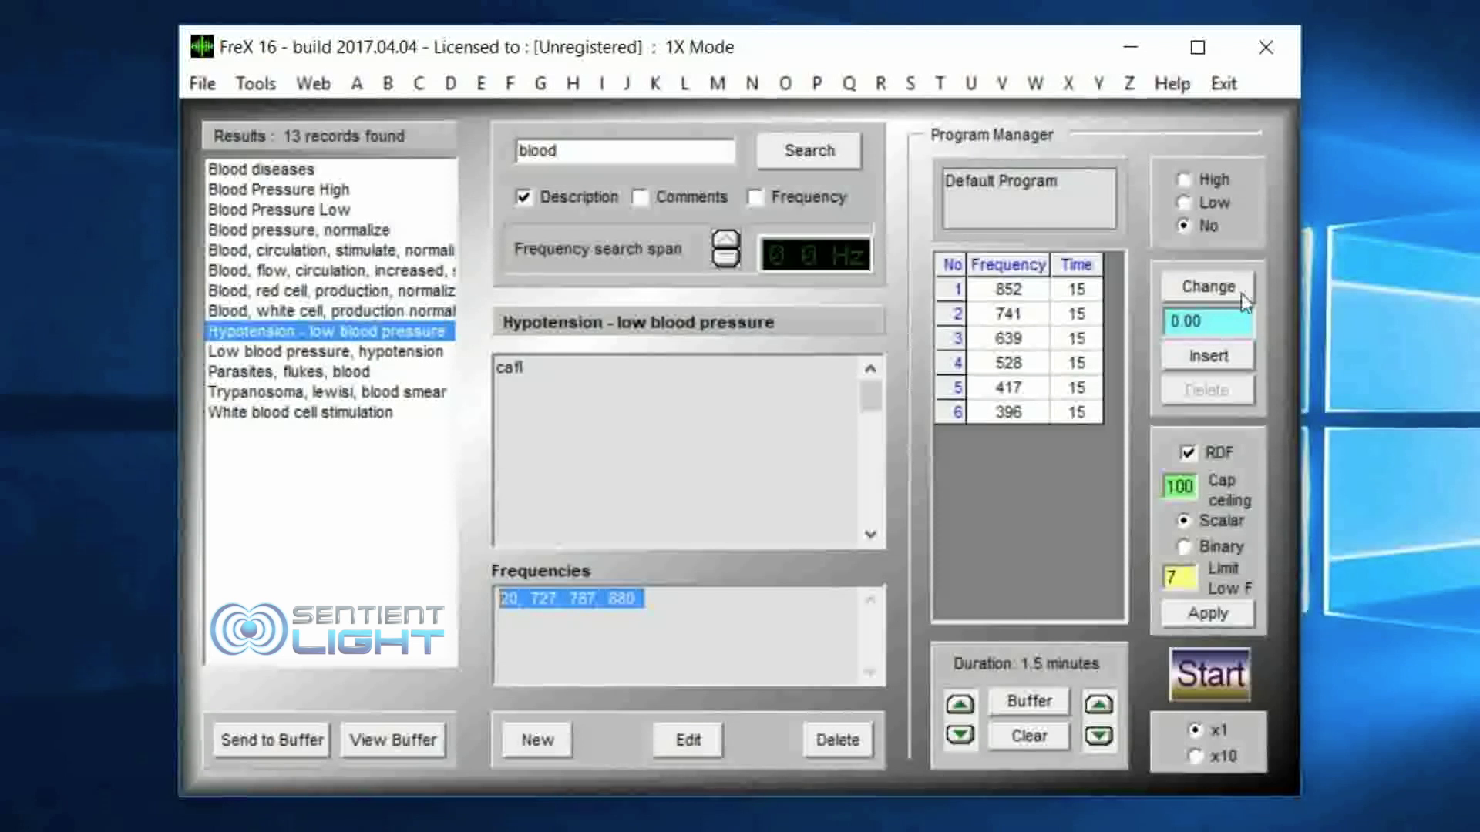
# Step: Send the Hypotension - low blood pressure record to the buffer and review the buffered entries
pyautogui.click(284, 742)
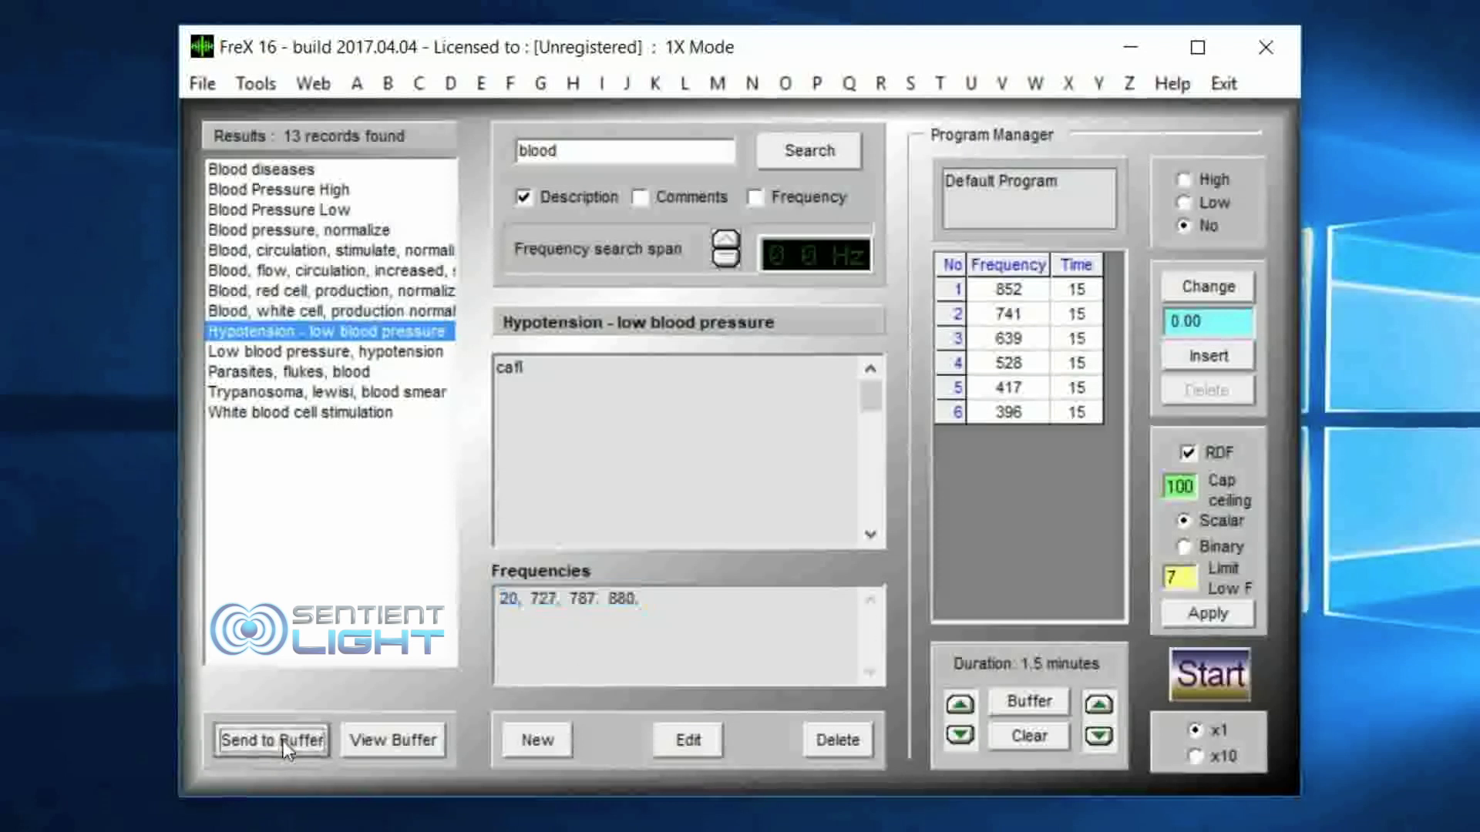
pyautogui.click(388, 738)
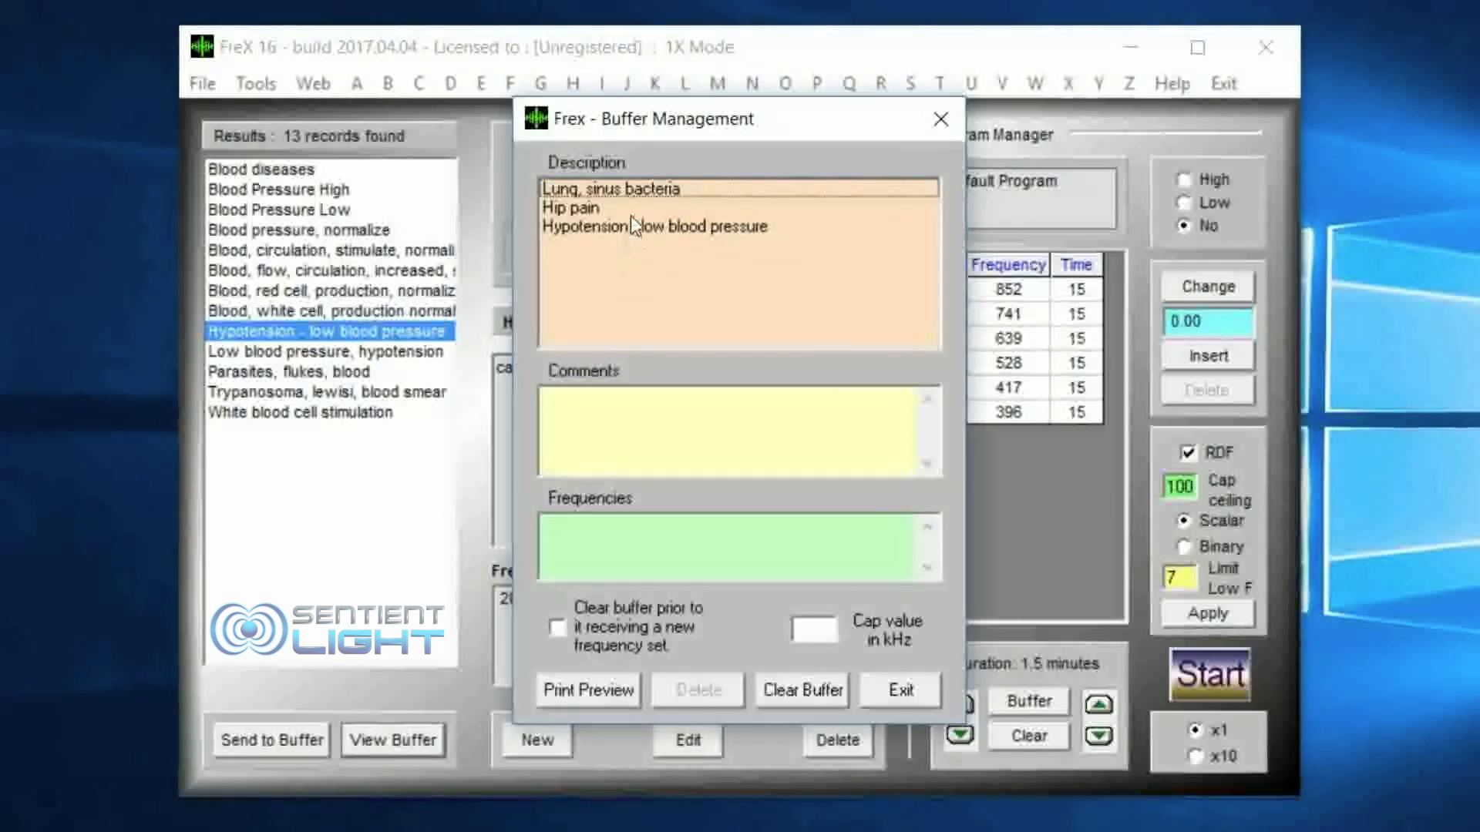
pyautogui.click(630, 224)
pyautogui.click(630, 193)
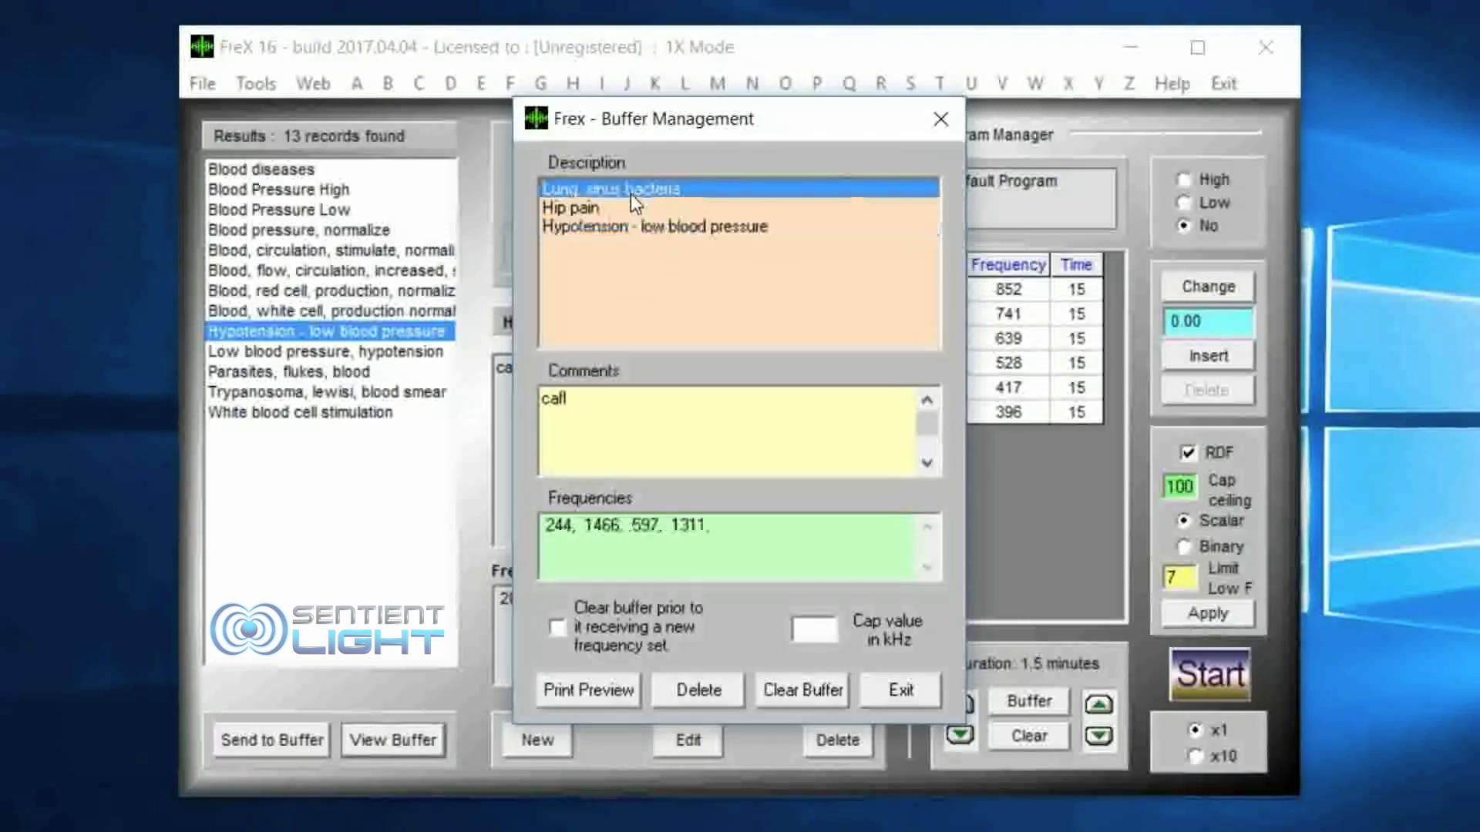
pyautogui.click(631, 209)
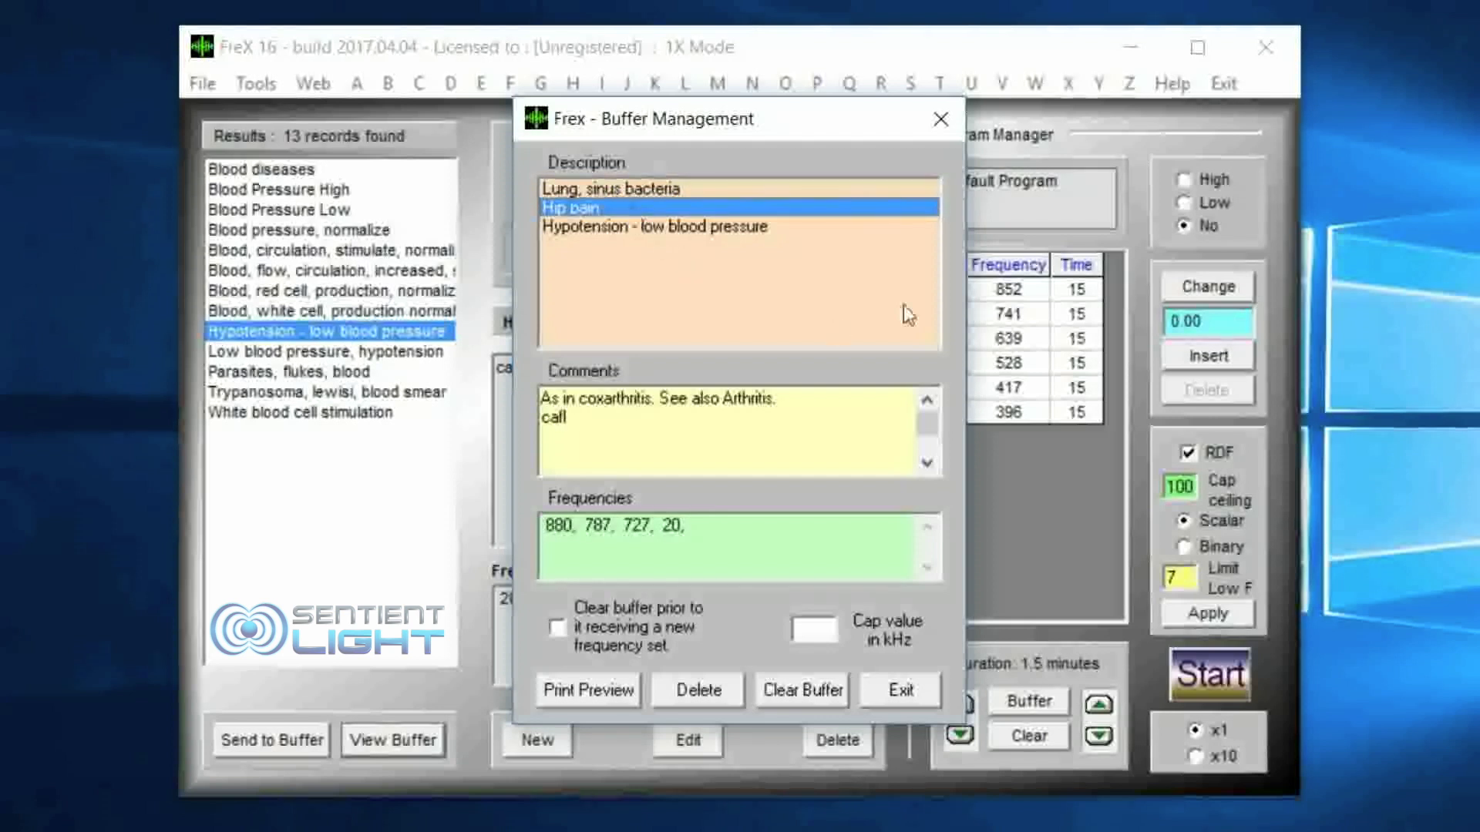
pyautogui.click(942, 117)
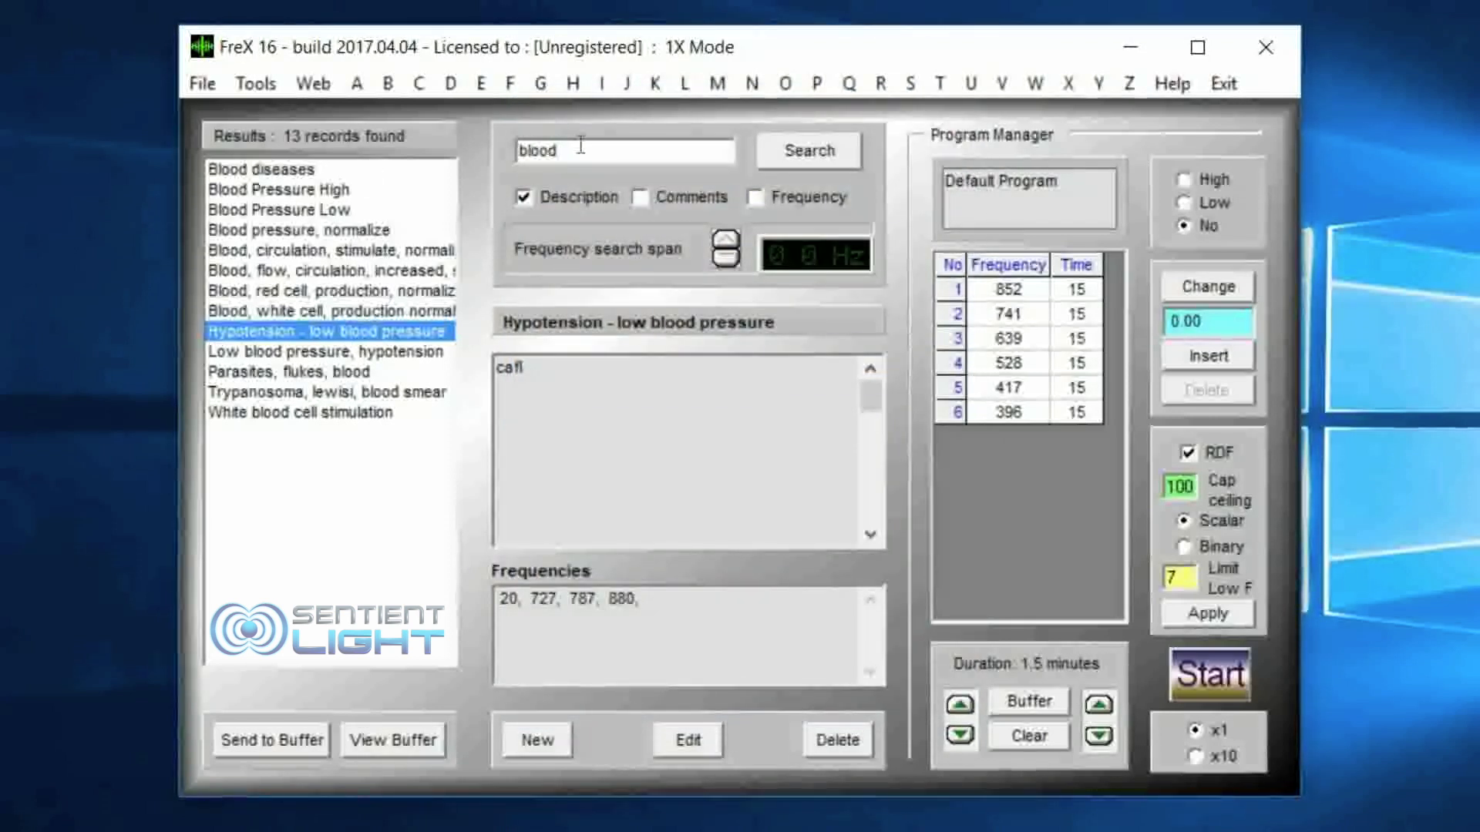
# Step: Search the descriptions for "pain" again and send the Abdominal pain record to the buffer
pyautogui.press('BackSpace')
pyautogui.press('BackSpace')
pyautogui.press('BackSpace')
pyautogui.press('BackSpace')
pyautogui.press('BackSpace')
pyautogui.write('pain')
pyautogui.press('Return')
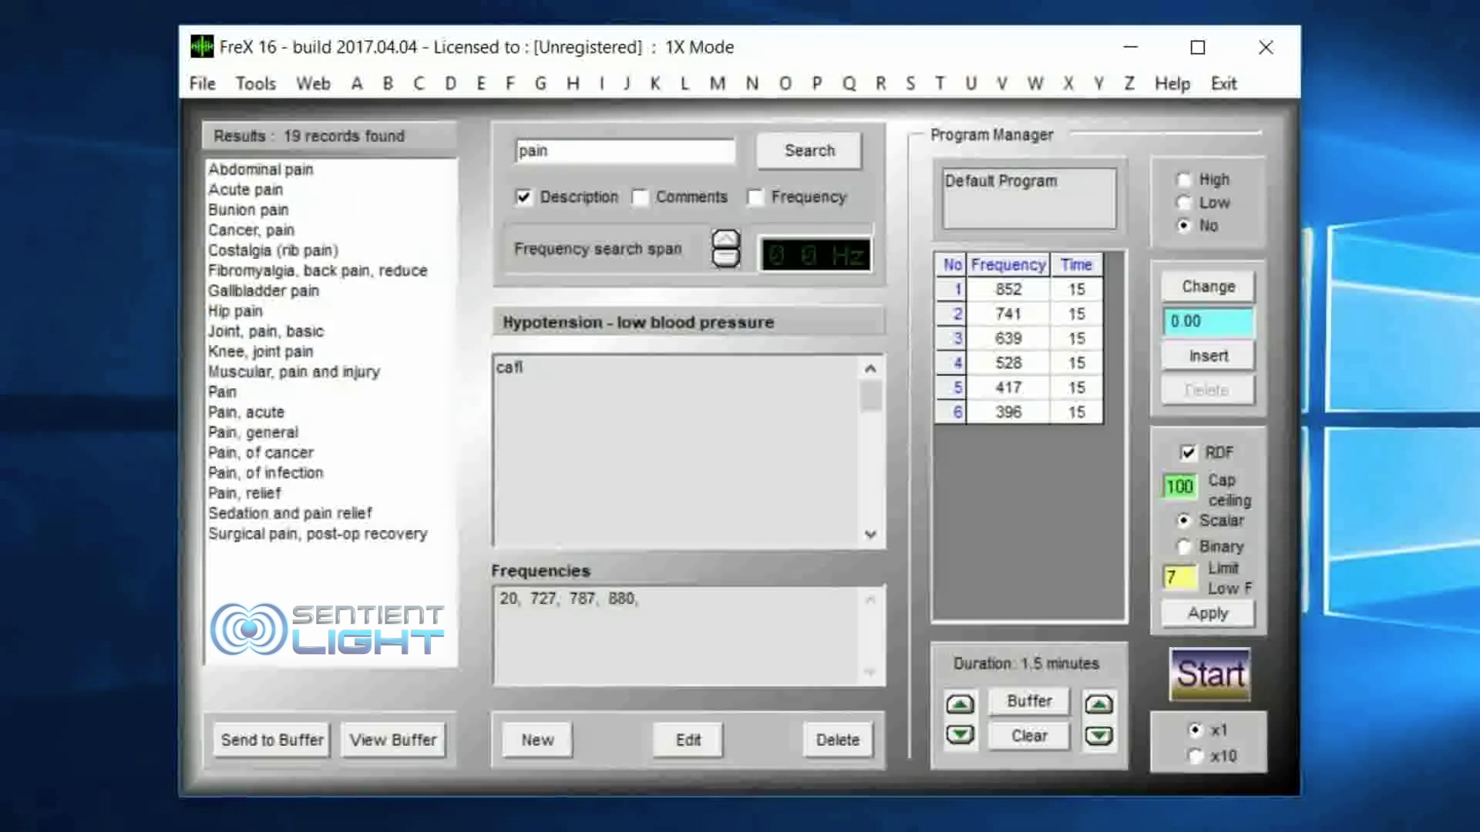
pyautogui.click(276, 175)
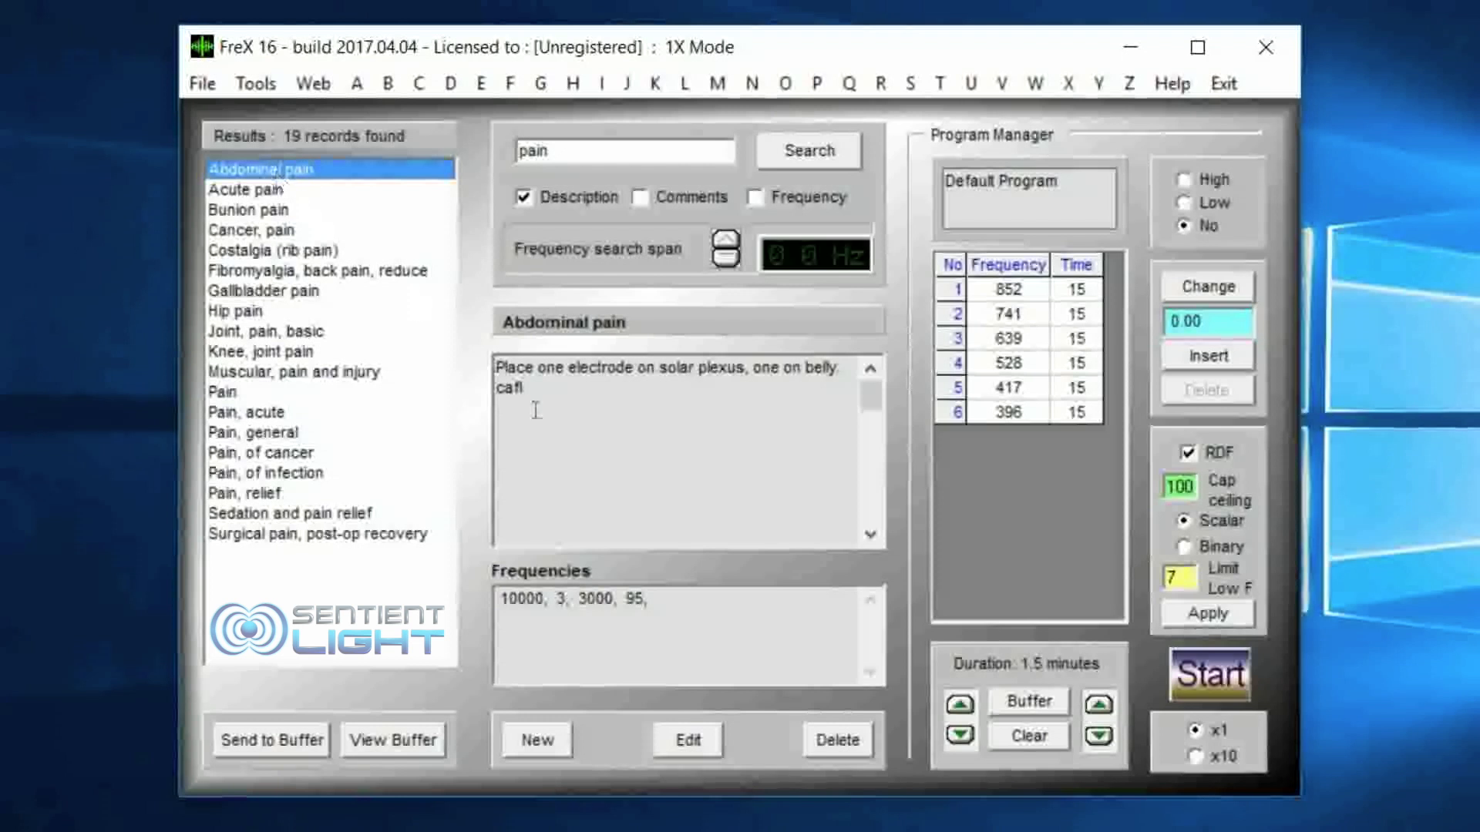
pyautogui.click(278, 739)
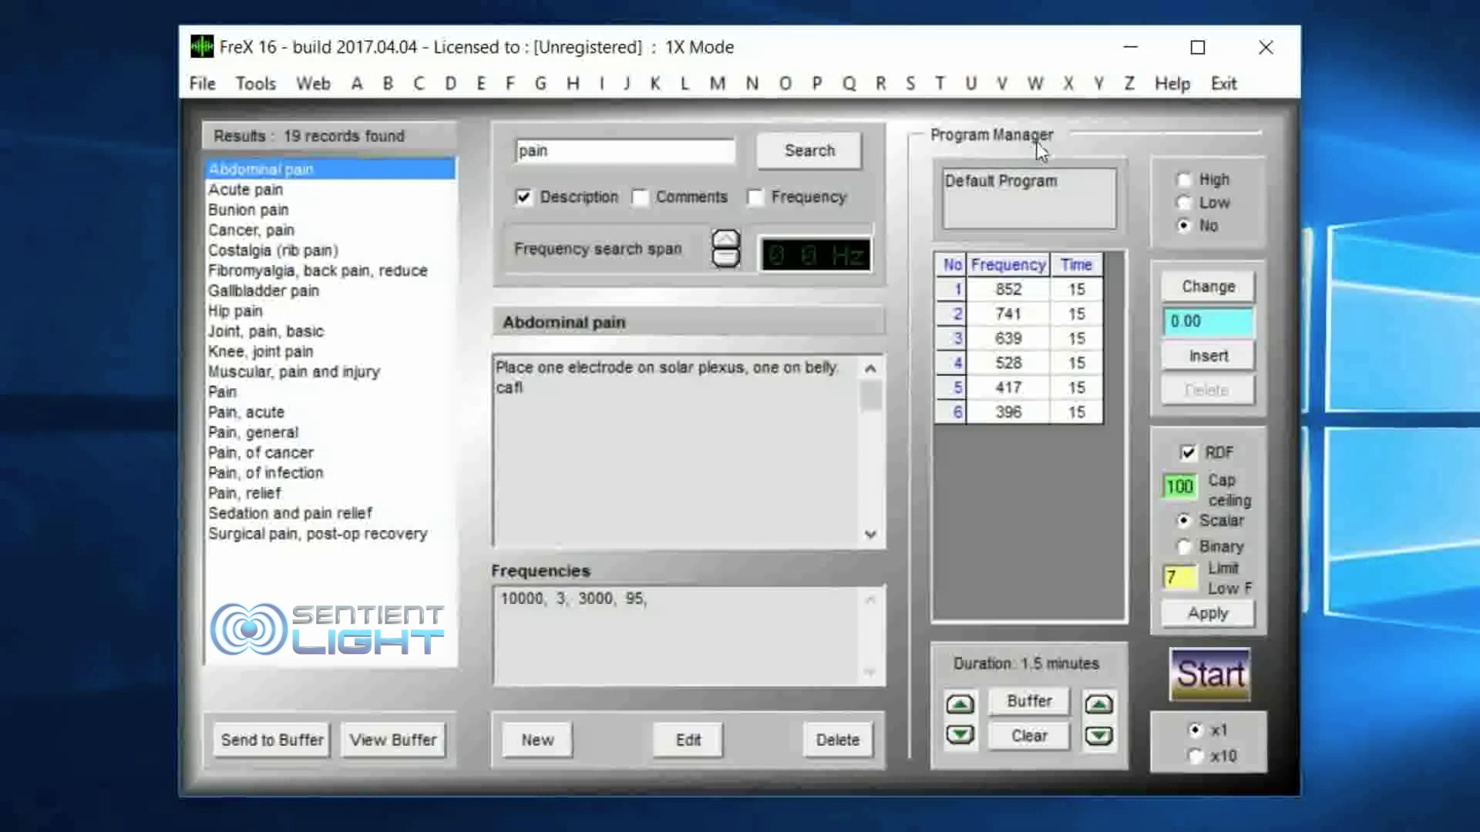
# Step: Load the buffer into the Program Manager and look through the program's frequencies and run times
pyautogui.click(1025, 700)
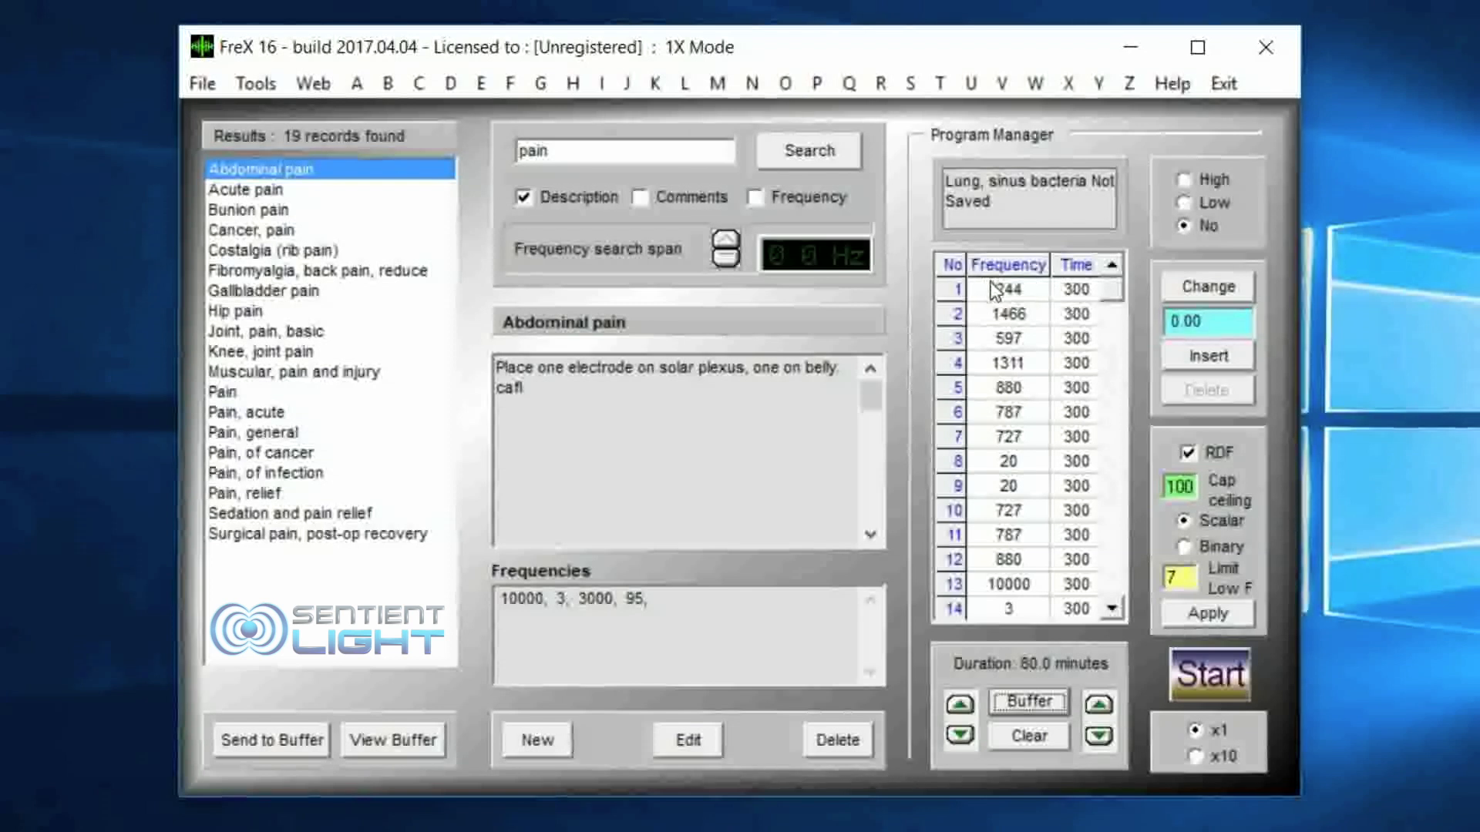
pyautogui.click(1075, 288)
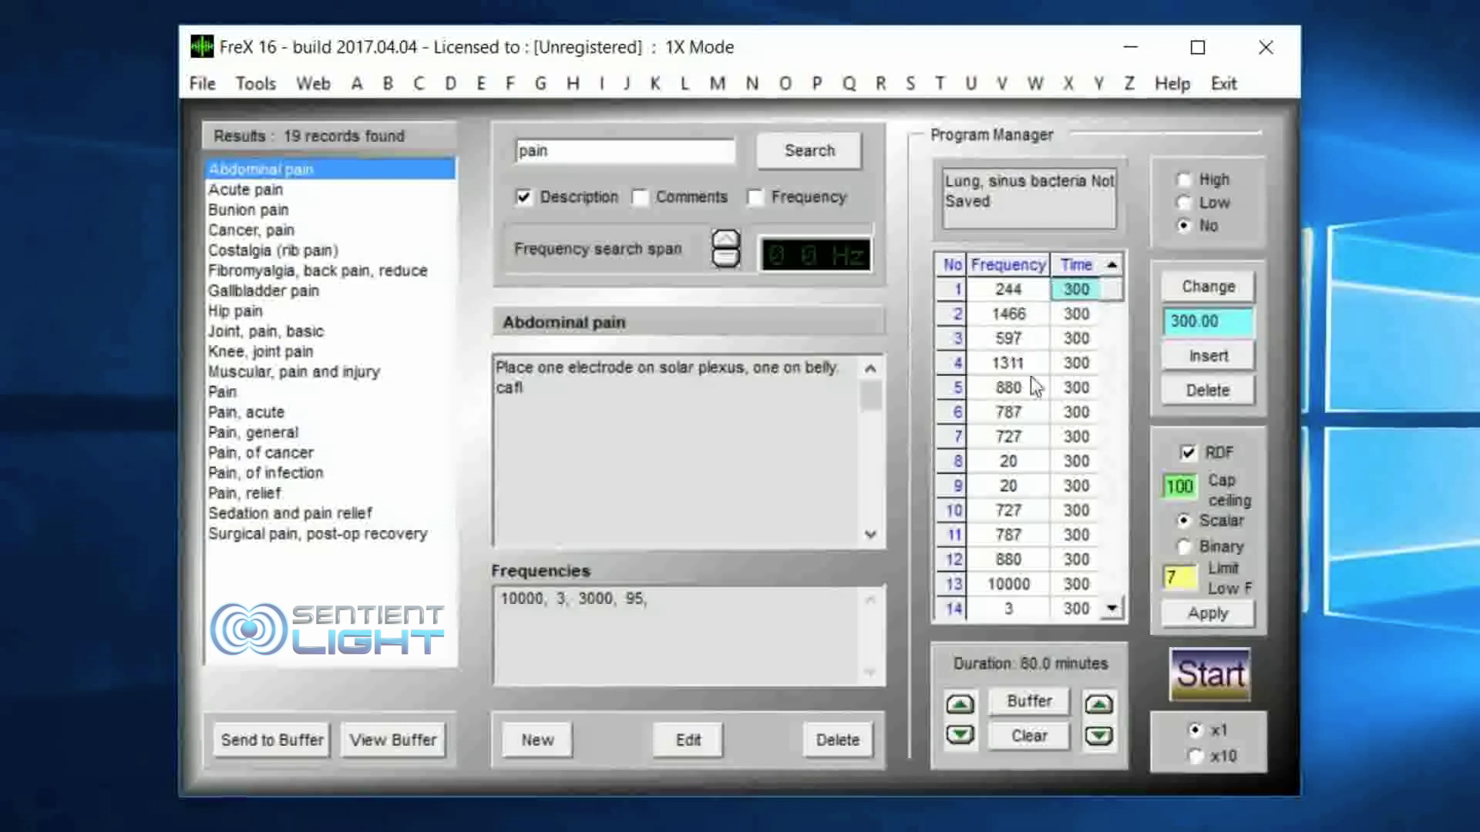
pyautogui.click(1107, 606)
pyautogui.click(1108, 606)
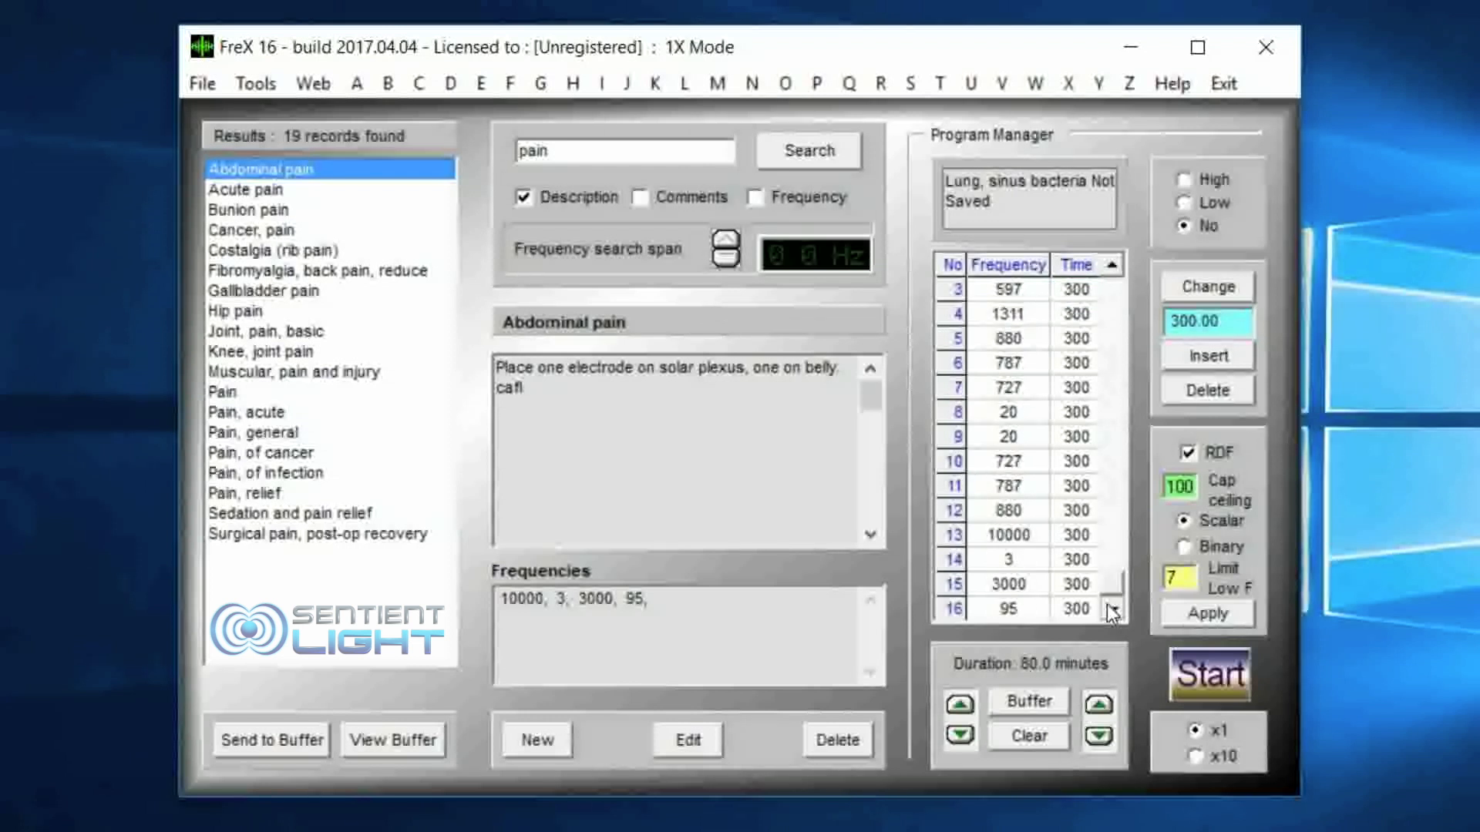
# Step: Set the frequency in row 14 of the program to 7
pyautogui.click(1005, 562)
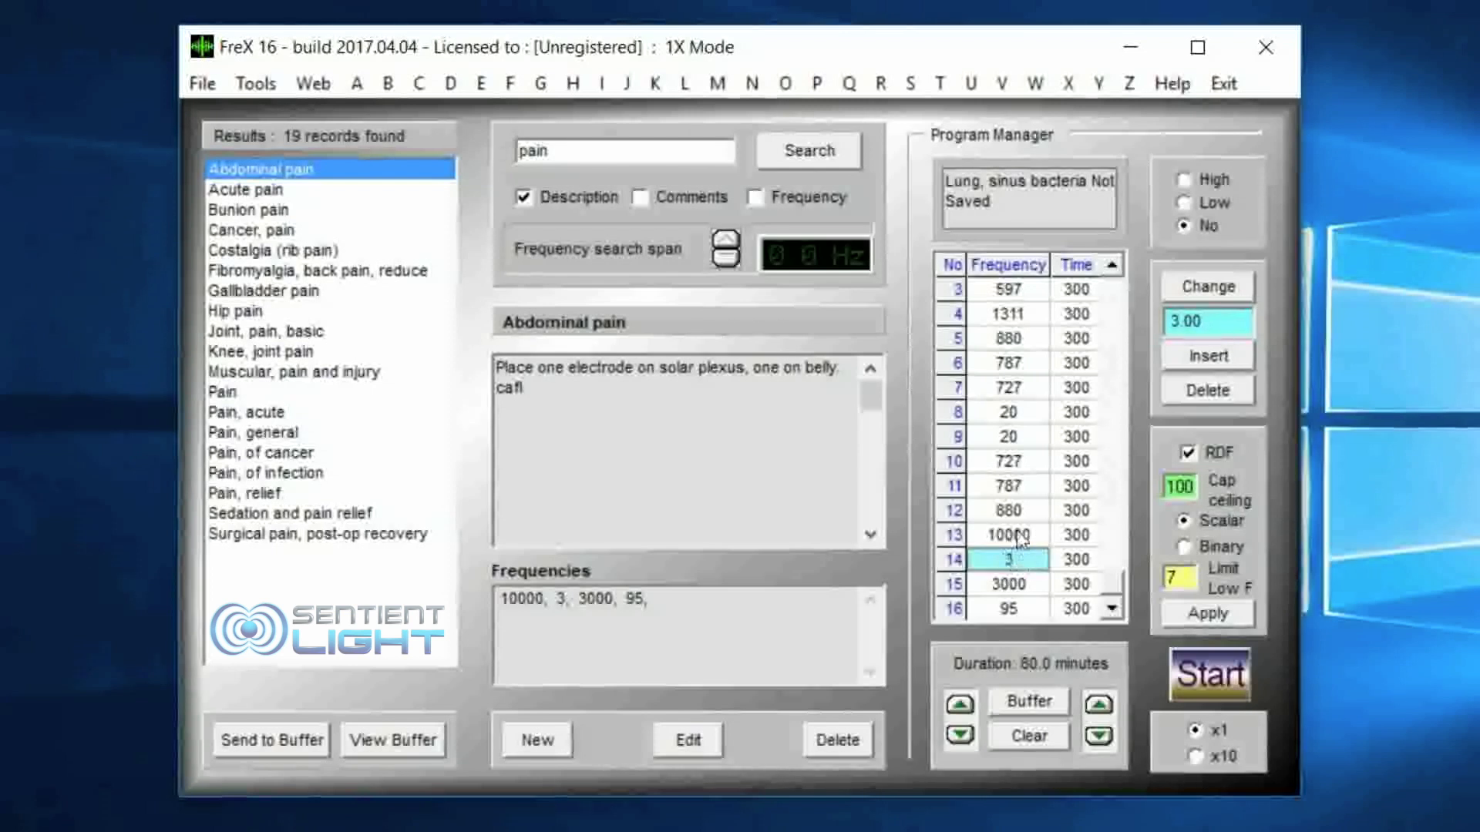
pyautogui.click(1200, 321)
pyautogui.moveTo(1202, 322); pyautogui.dragTo(1159, 328)
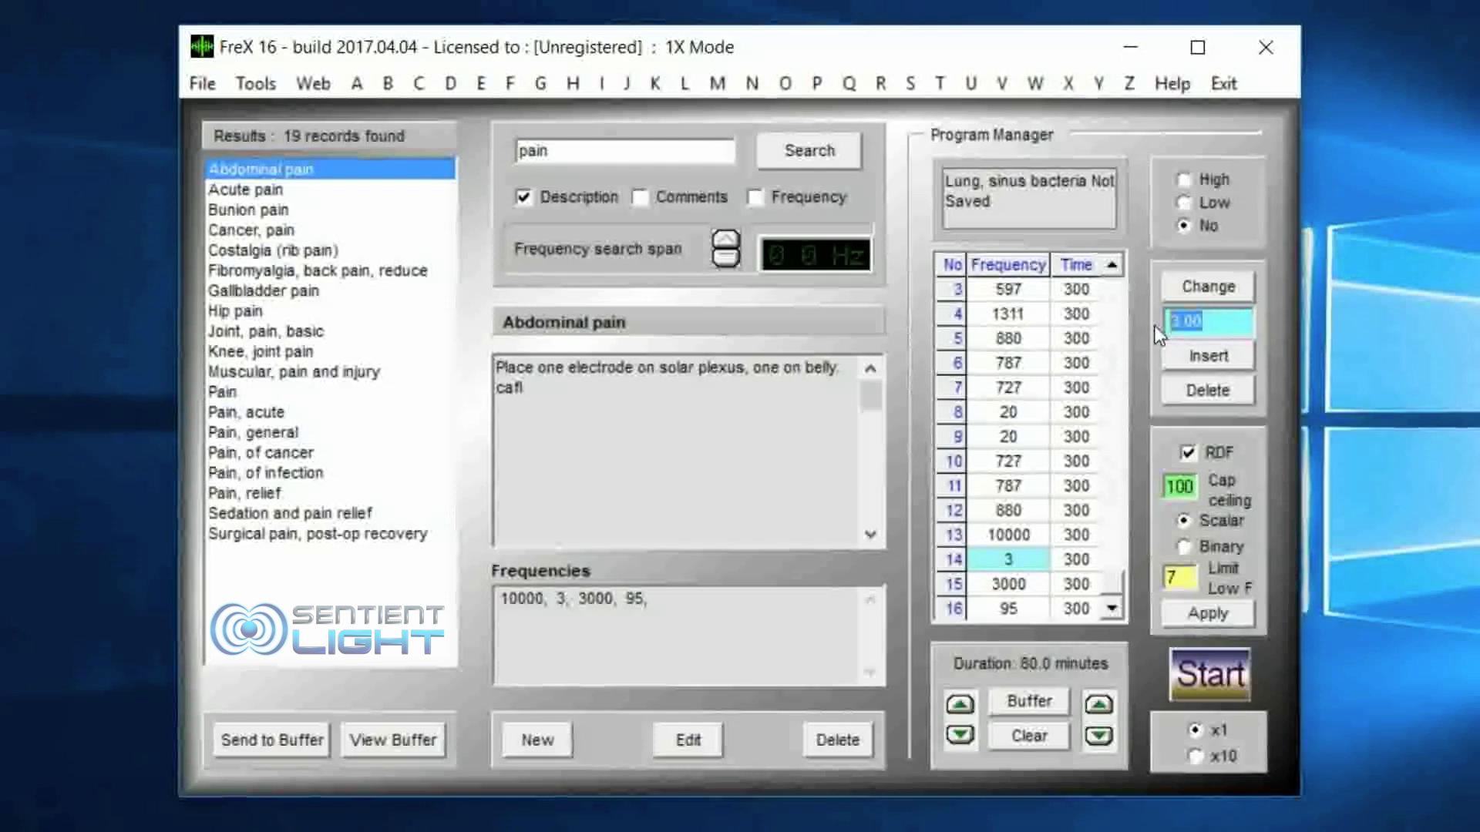
pyautogui.write('7')
pyautogui.click(1209, 285)
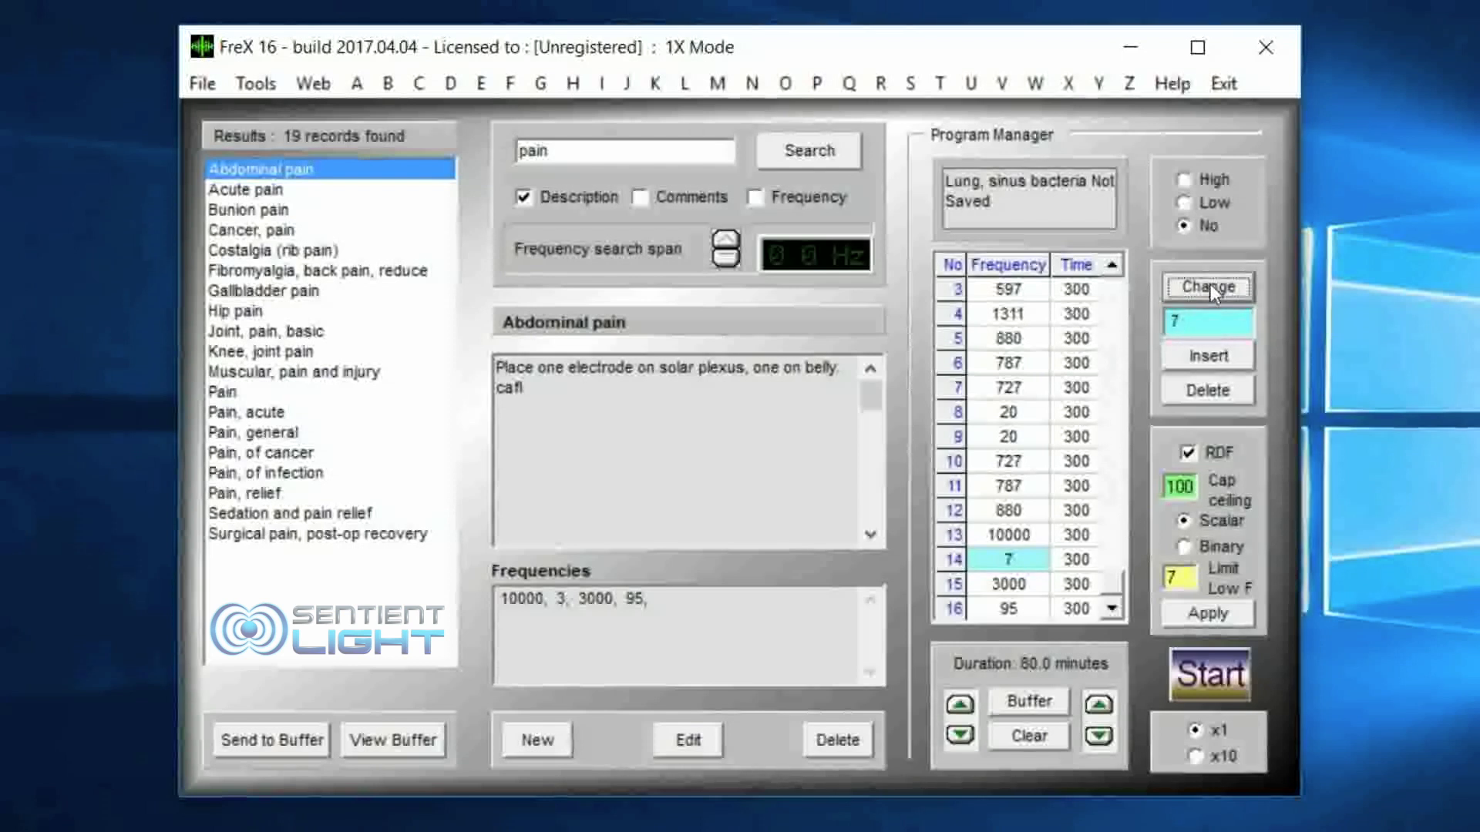
pyautogui.press('Tab')
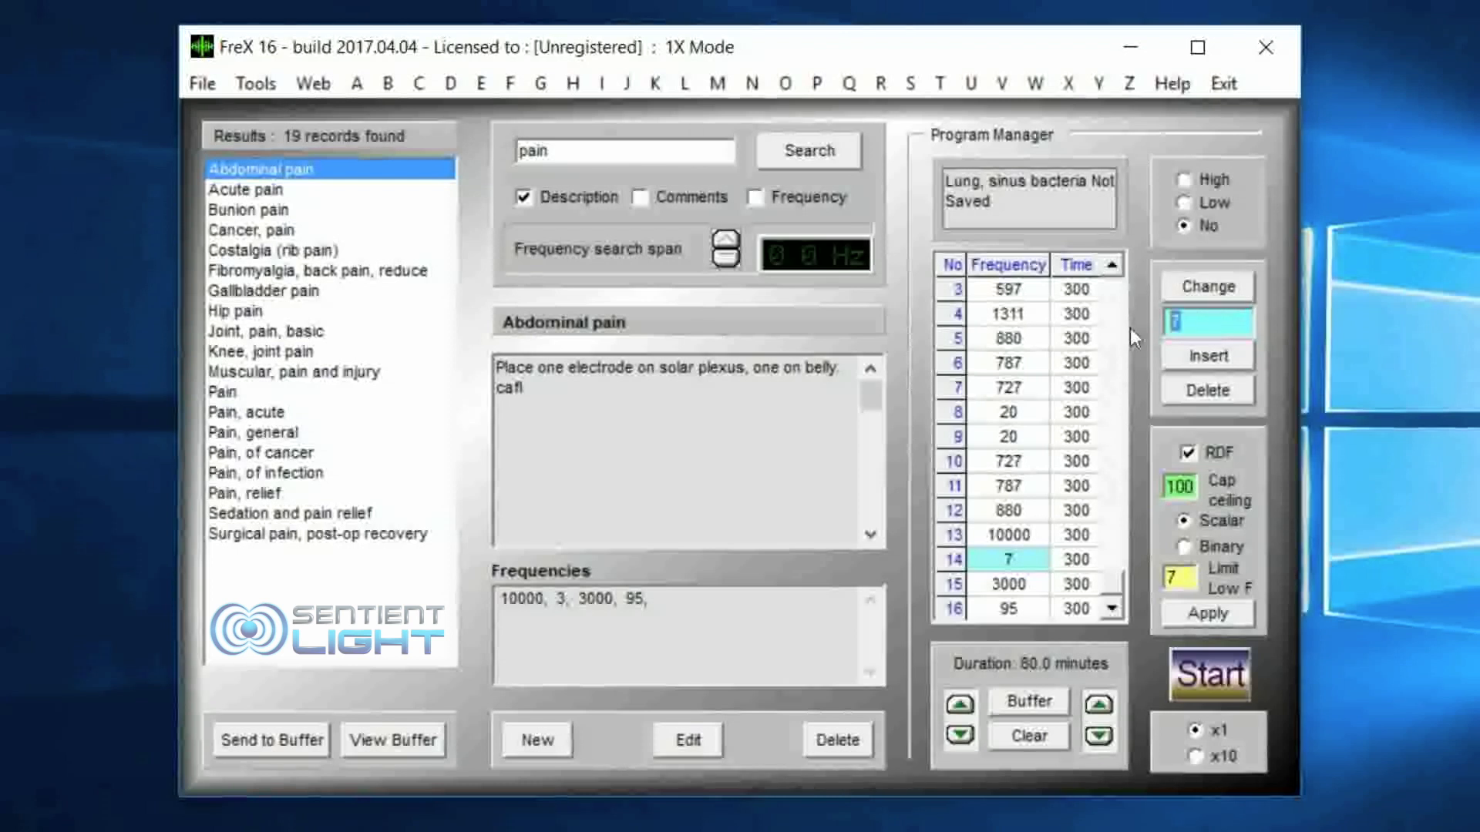
# Step: Delete the last entry, 95, and the frequency 7 in row 14 from the program
pyautogui.click(1201, 390)
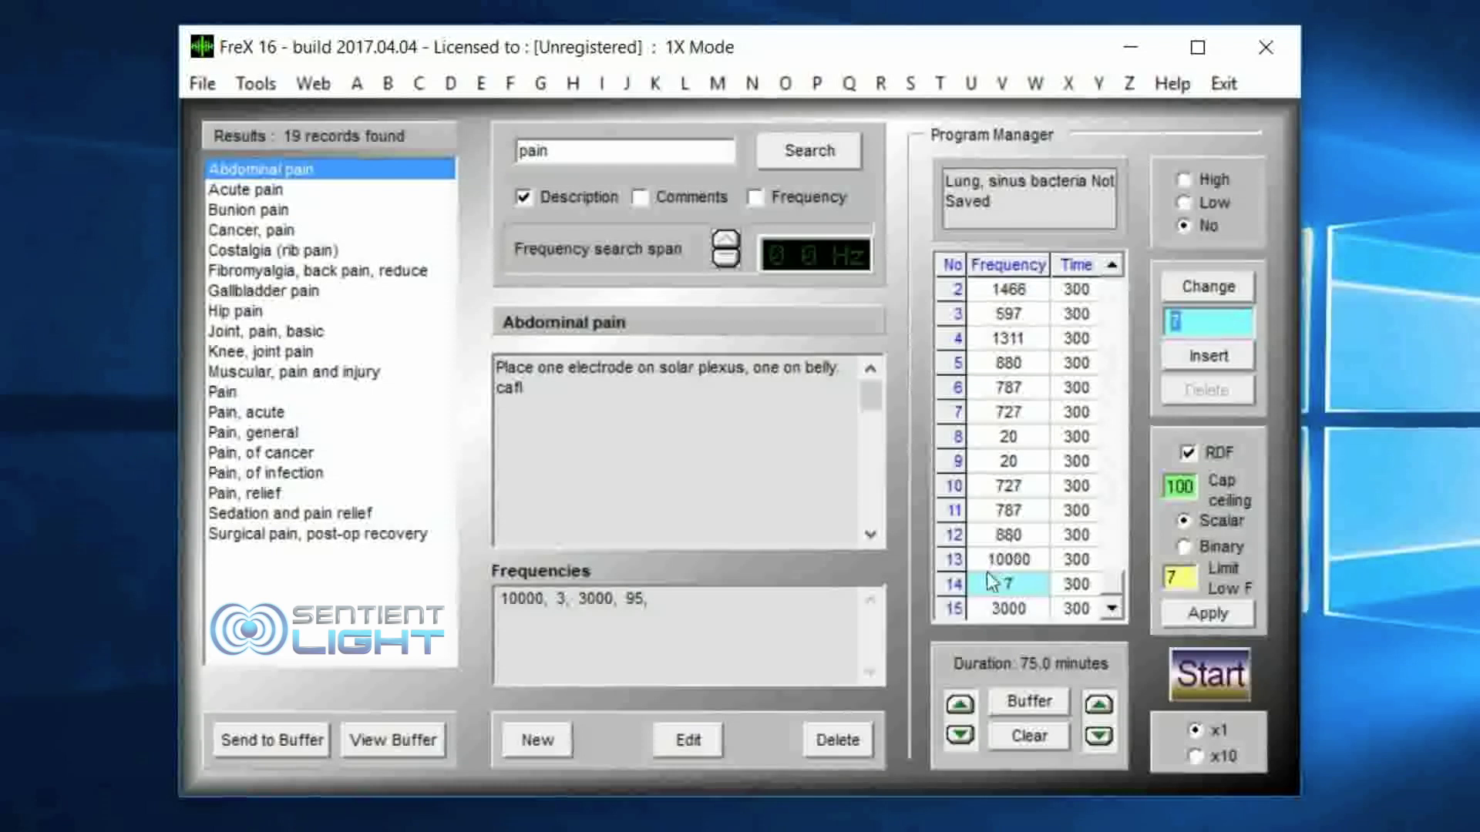
pyautogui.click(1021, 584)
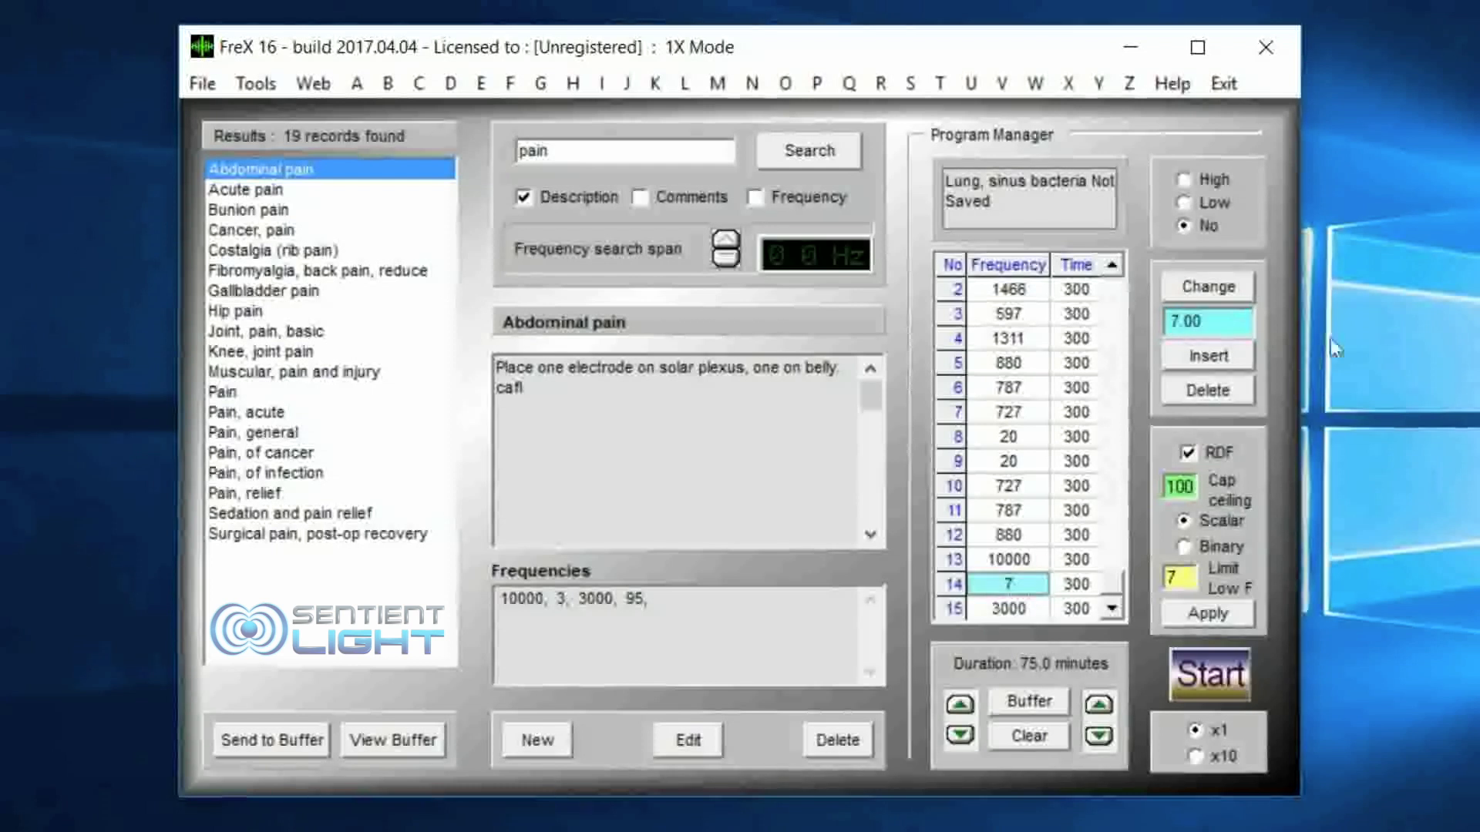
pyautogui.click(1195, 393)
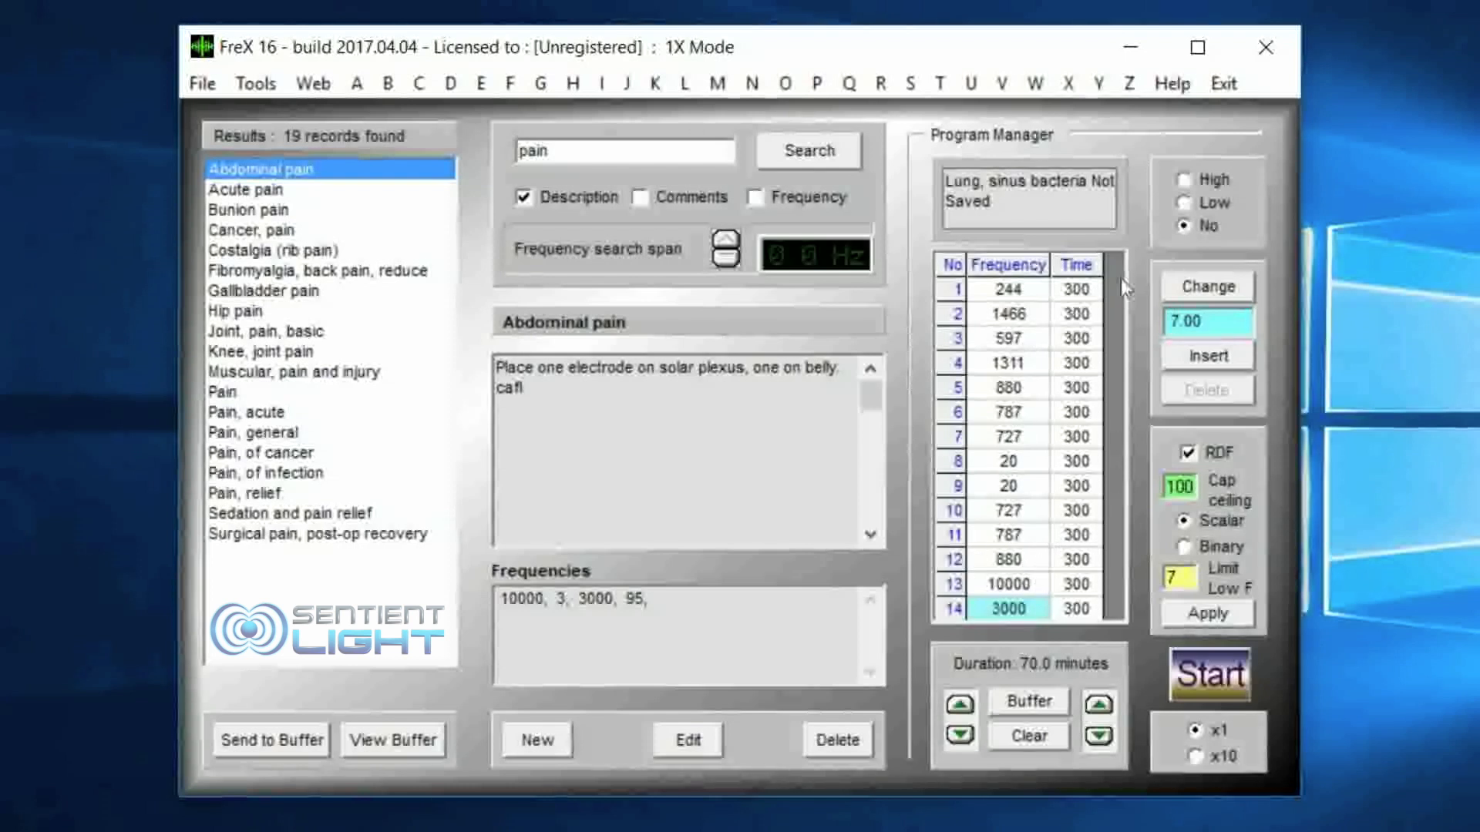
# Step: Insert a frequency of 3 with a time of 300 before the 3000 Hz entry
pyautogui.click(1203, 358)
pyautogui.click(719, 471)
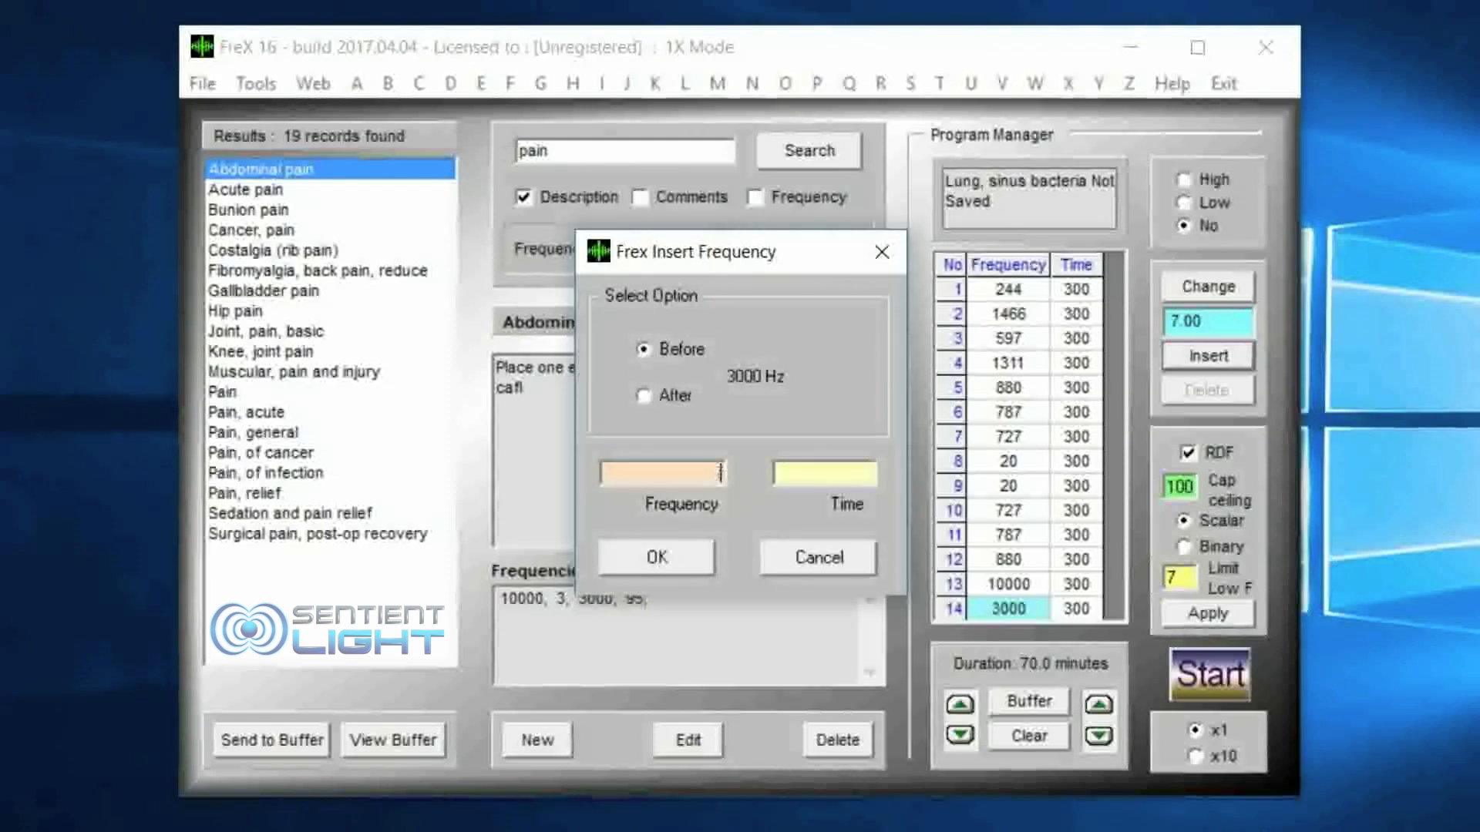
pyautogui.click(833, 470)
pyautogui.write('300')
pyautogui.click(657, 557)
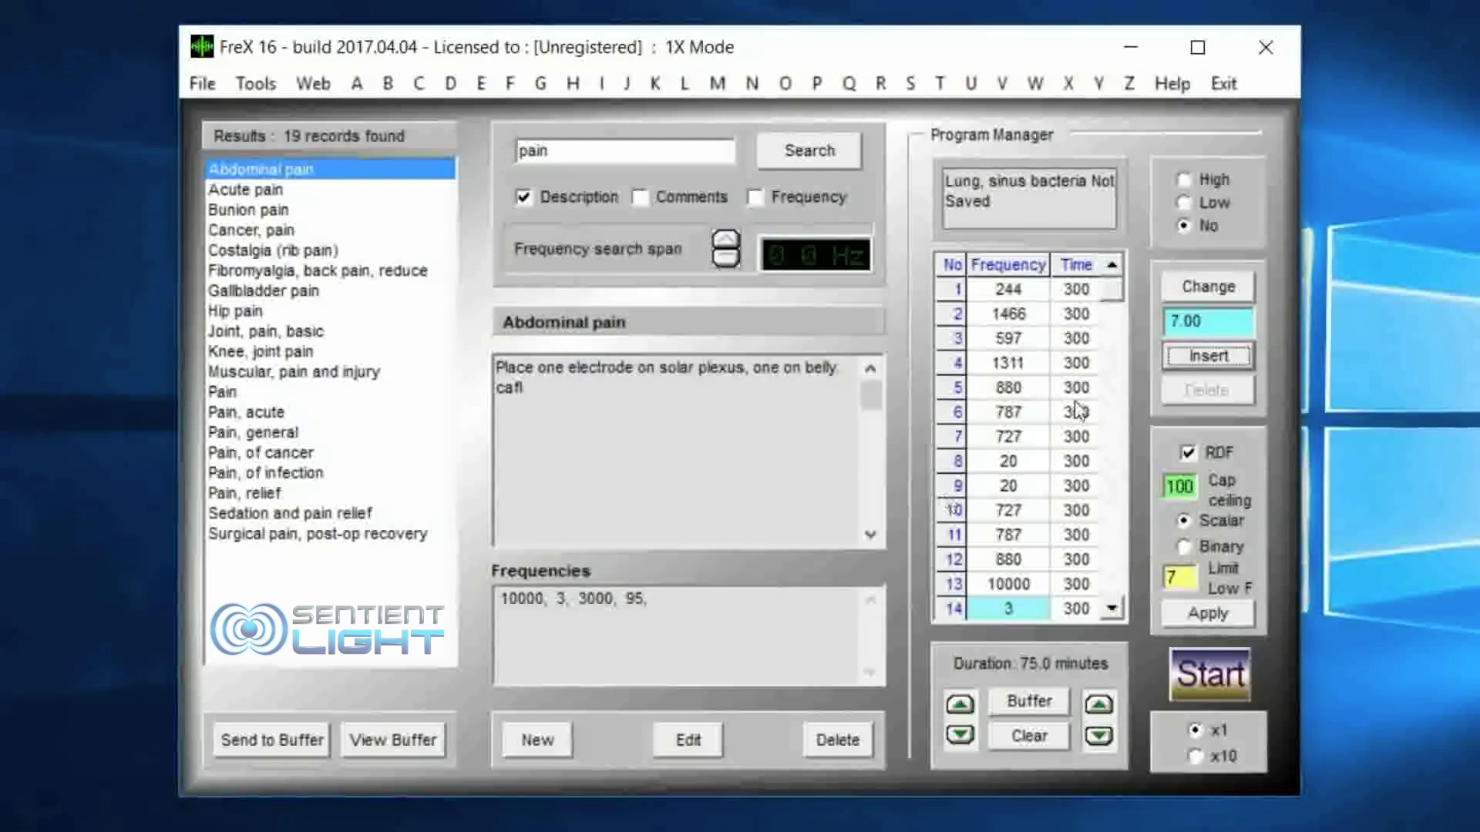
# Step: Insert a frequency of 10 with a time of 300 before the 3000 Hz entry
pyautogui.click(1208, 356)
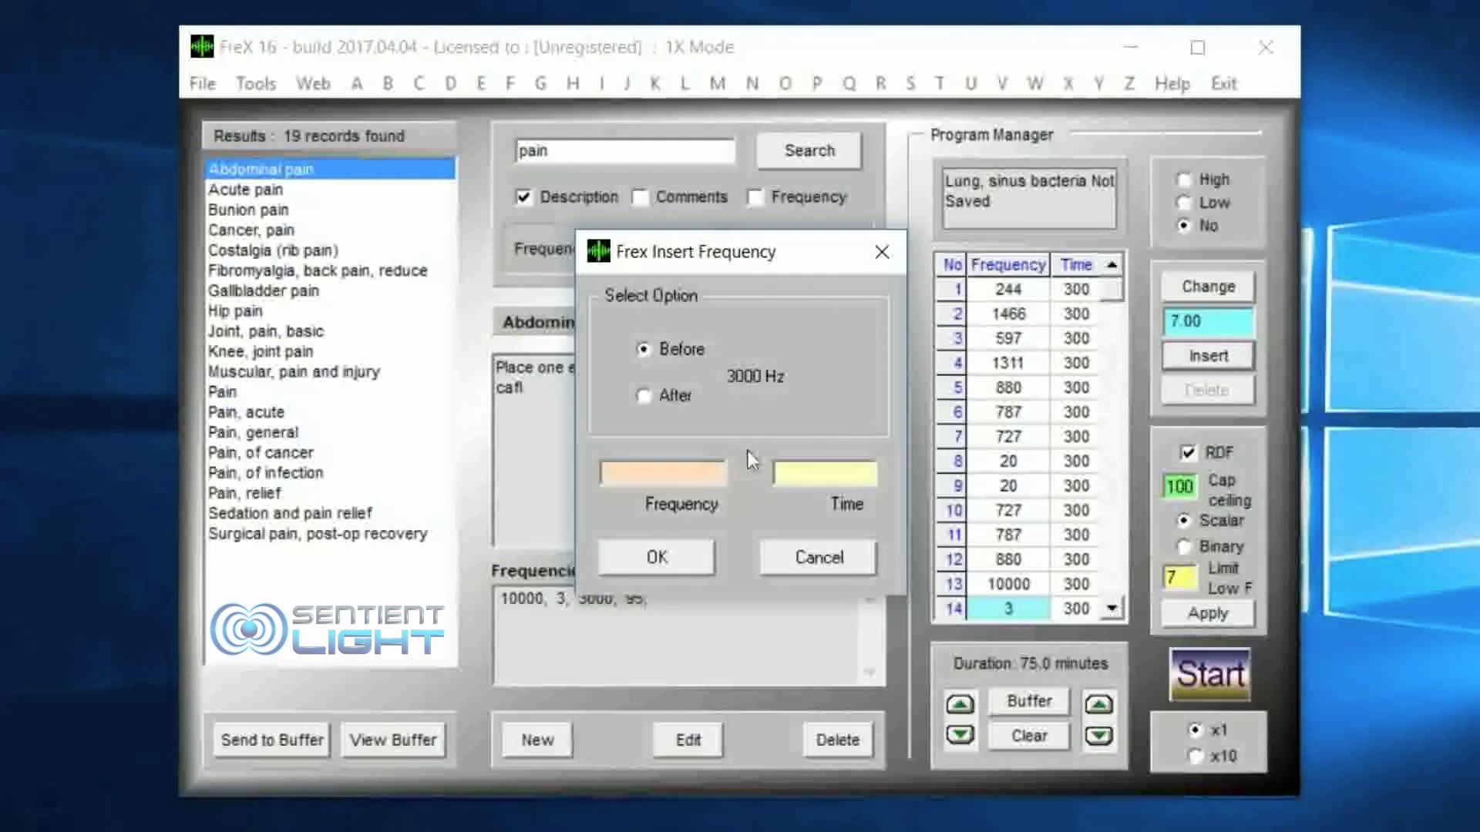
pyautogui.write('10')
pyautogui.click(798, 468)
pyautogui.write('300')
pyautogui.click(632, 552)
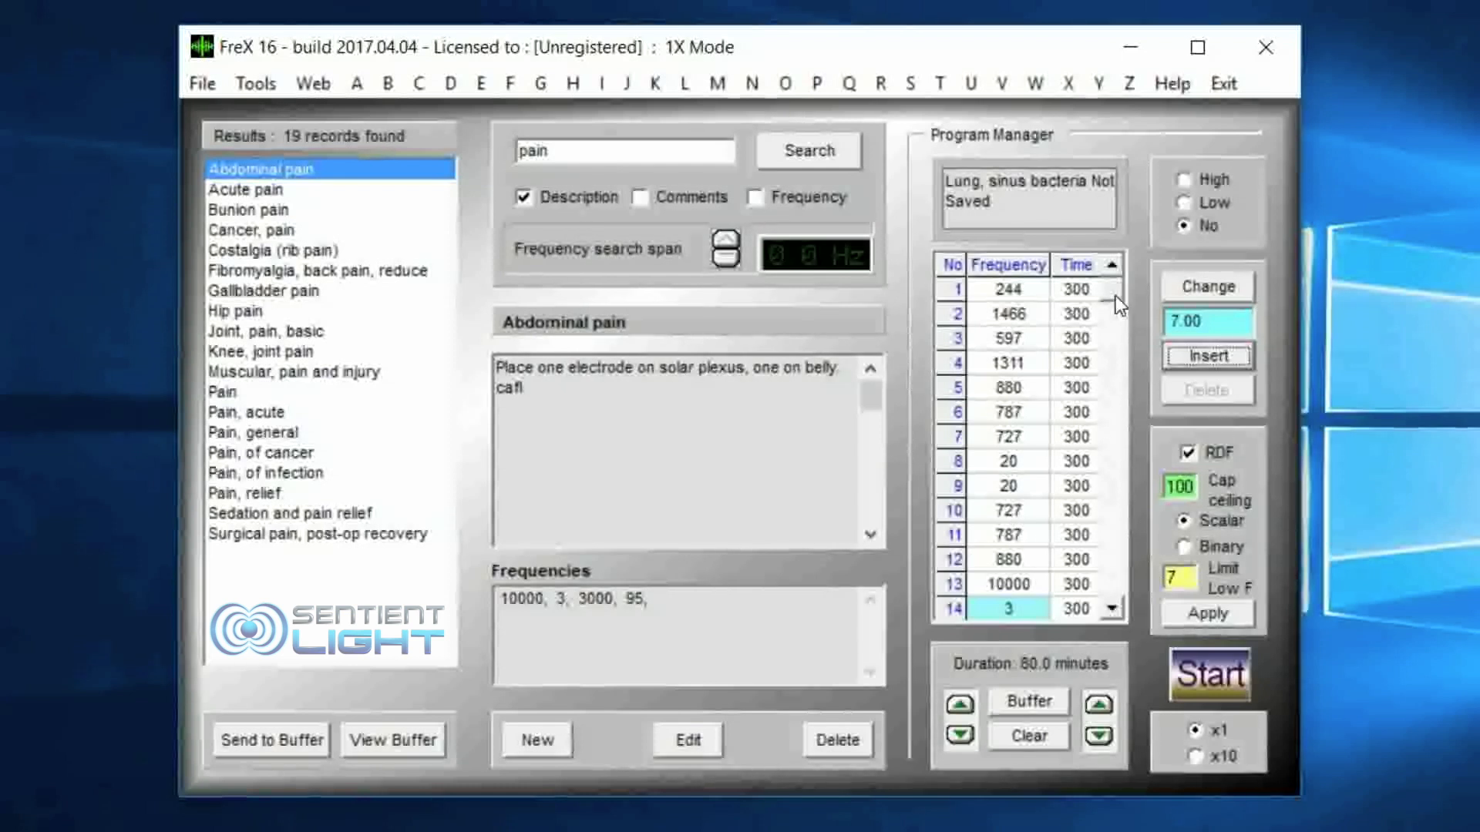
# Step: Check the newly inserted entries in rows 14 and 15 and open row 14's frequency value for editing
pyautogui.click(1111, 609)
pyautogui.click(1112, 609)
pyautogui.click(1017, 583)
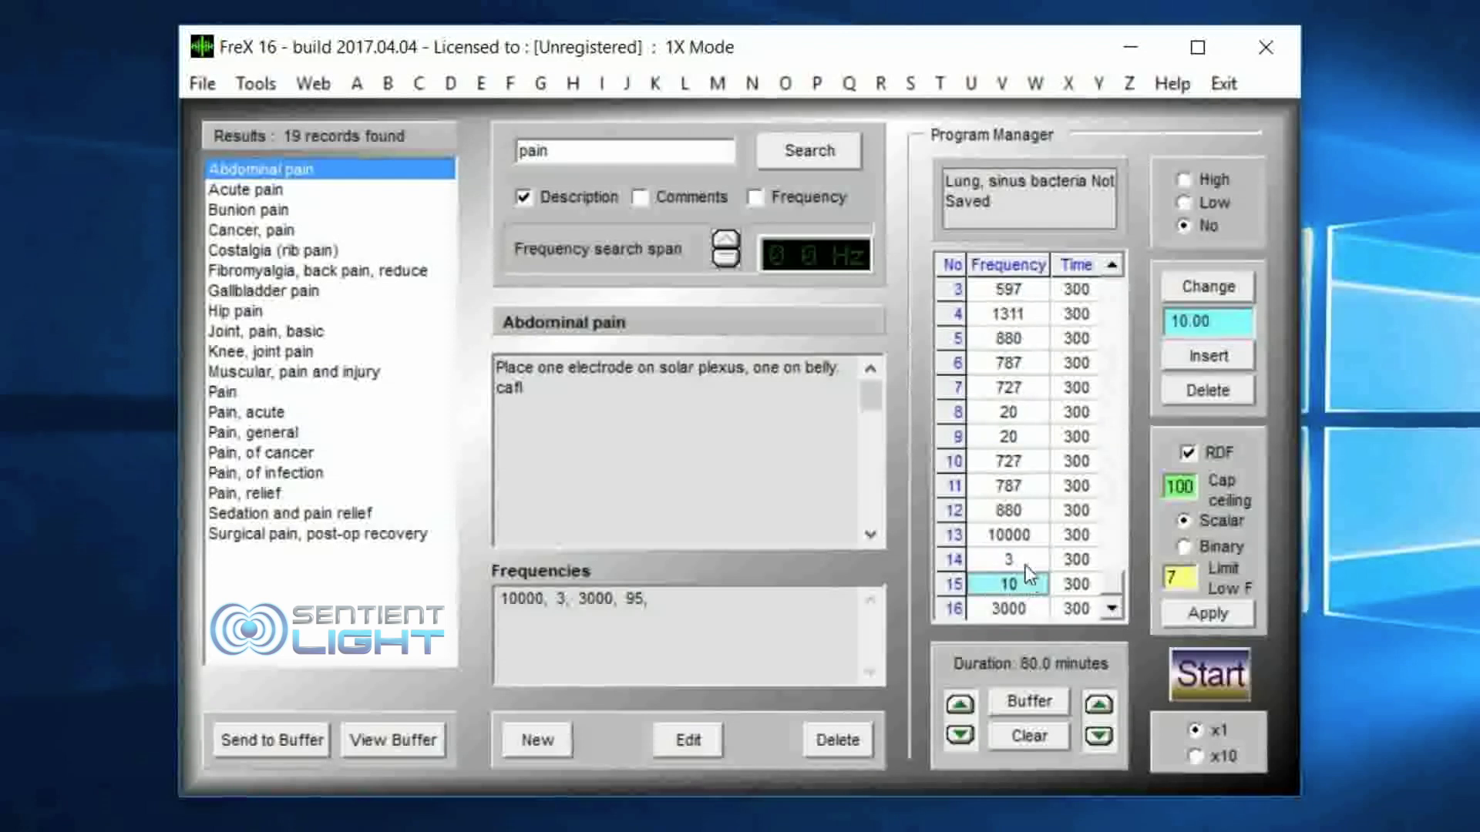
pyautogui.click(1015, 541)
pyautogui.click(1019, 556)
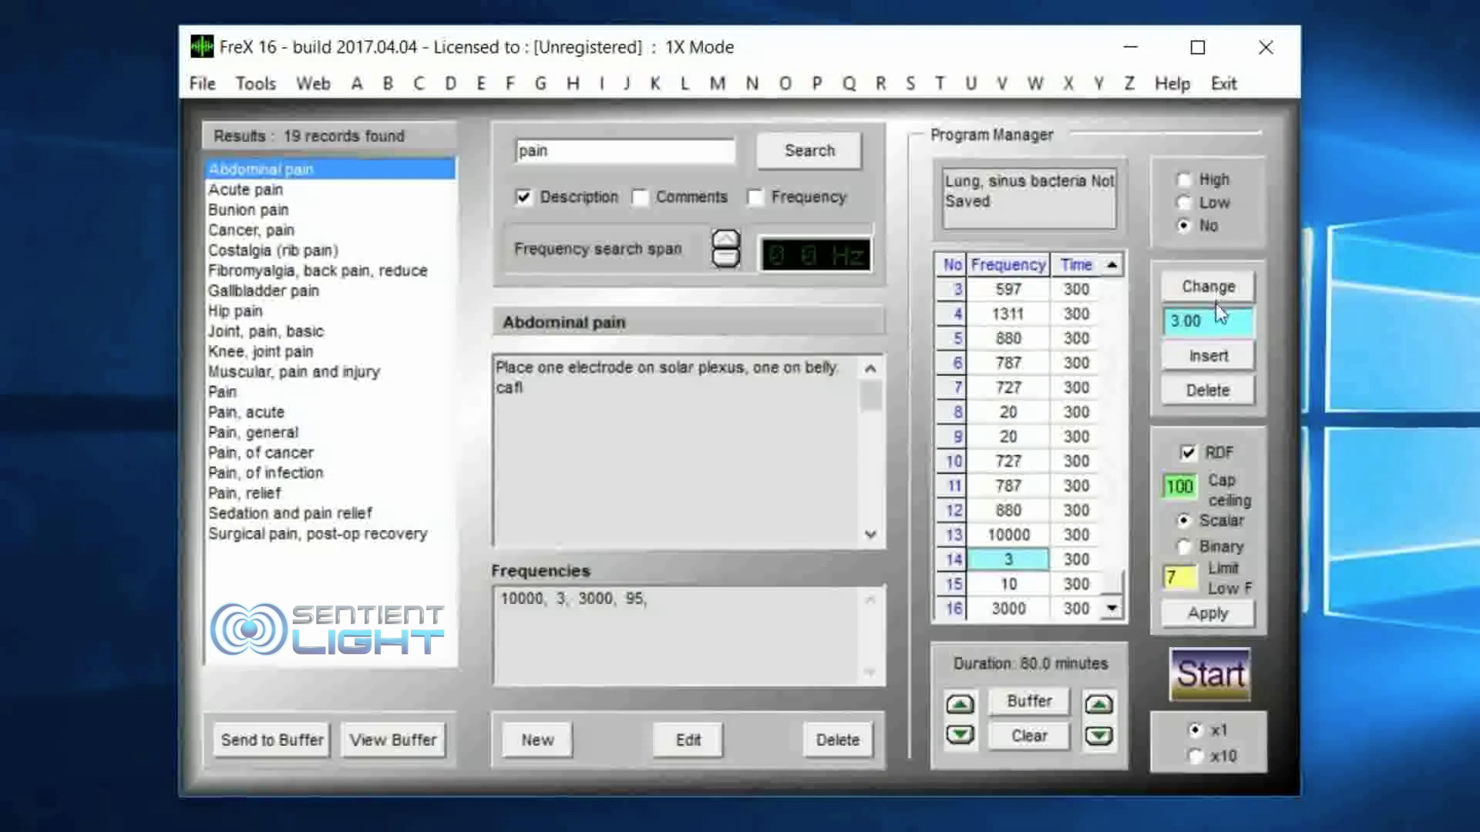
pyautogui.doubleClick(1175, 320)
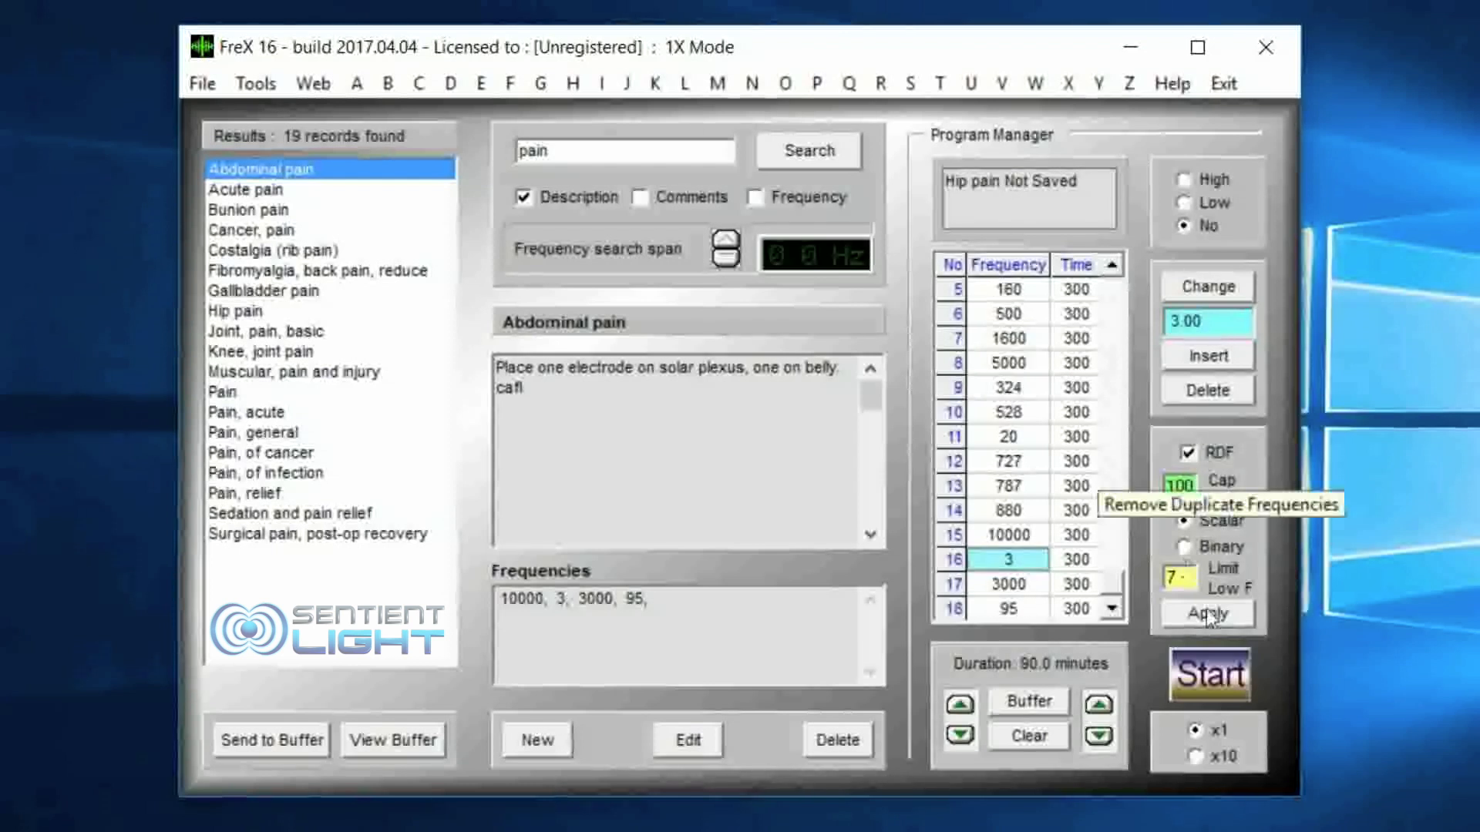
# Step: Switch the limiting method to Binary, turn off duplicate removal and apply the frequency limits to the program, closing the report
pyautogui.click(1181, 545)
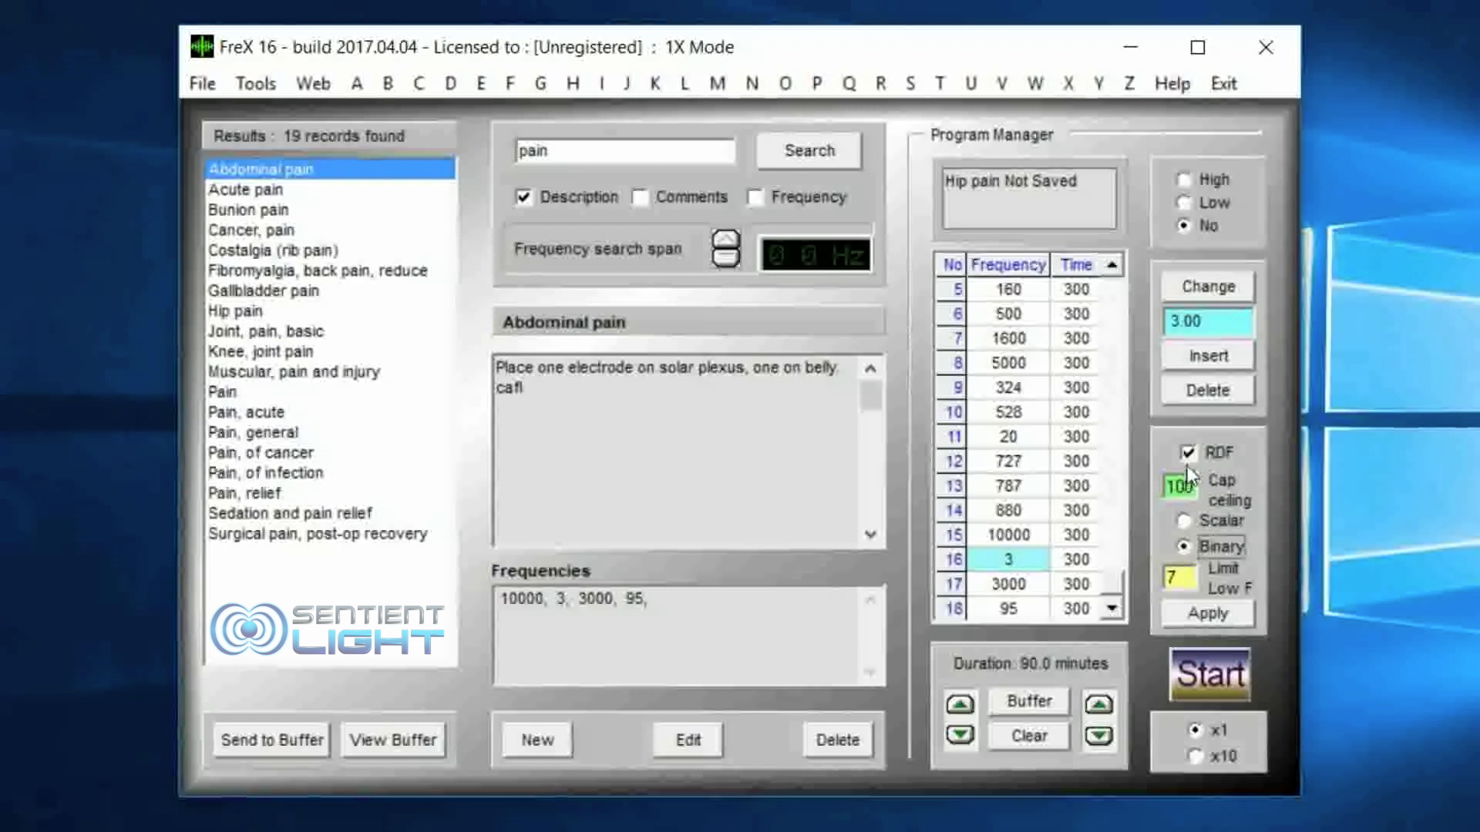
pyautogui.click(1187, 456)
pyautogui.click(1220, 613)
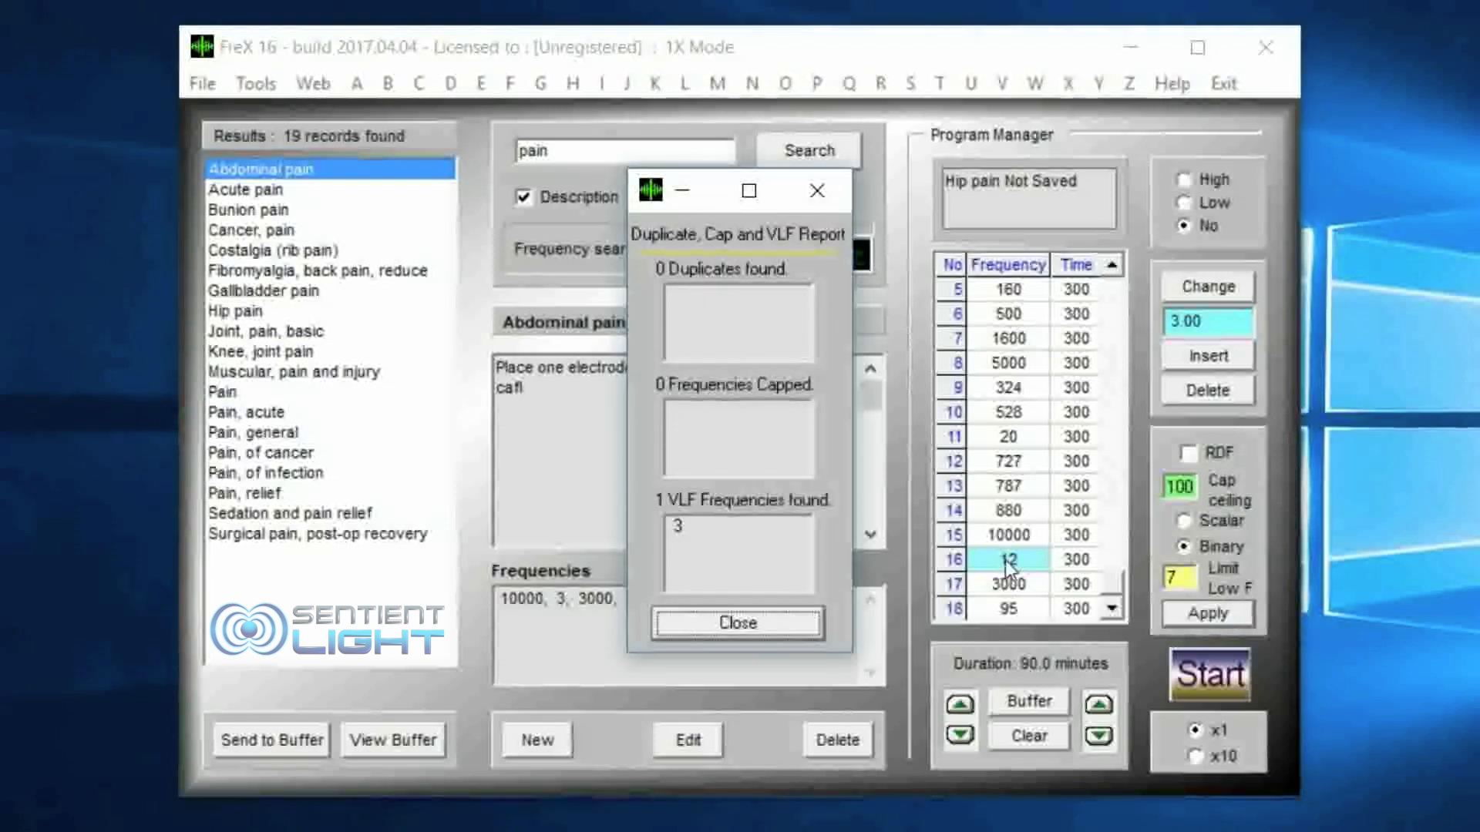
pyautogui.click(729, 622)
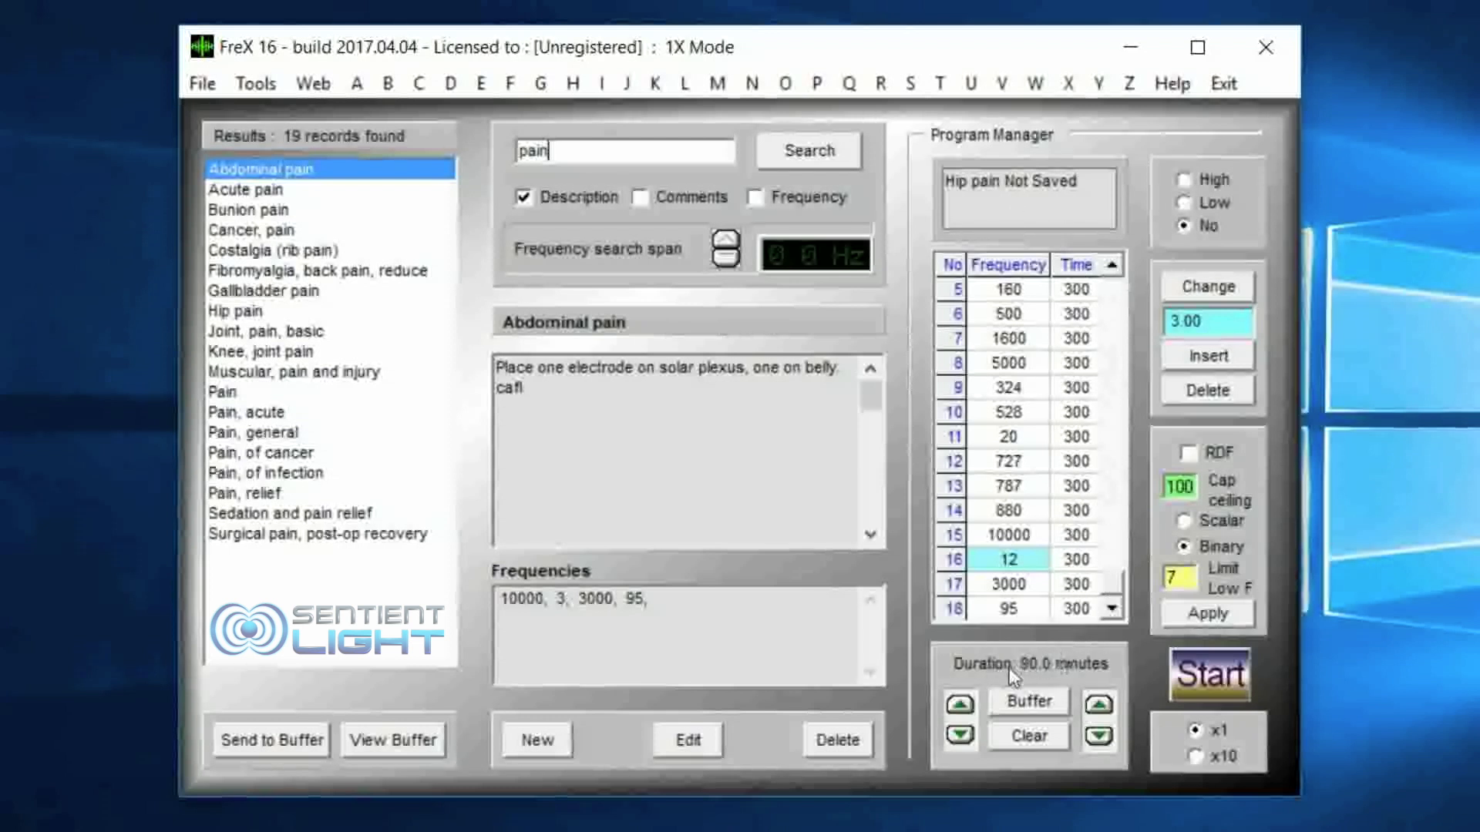
# Step: Shorten all run times to 198 seconds, and try shifting the program's frequencies up and down by 1
pyautogui.click(1098, 736)
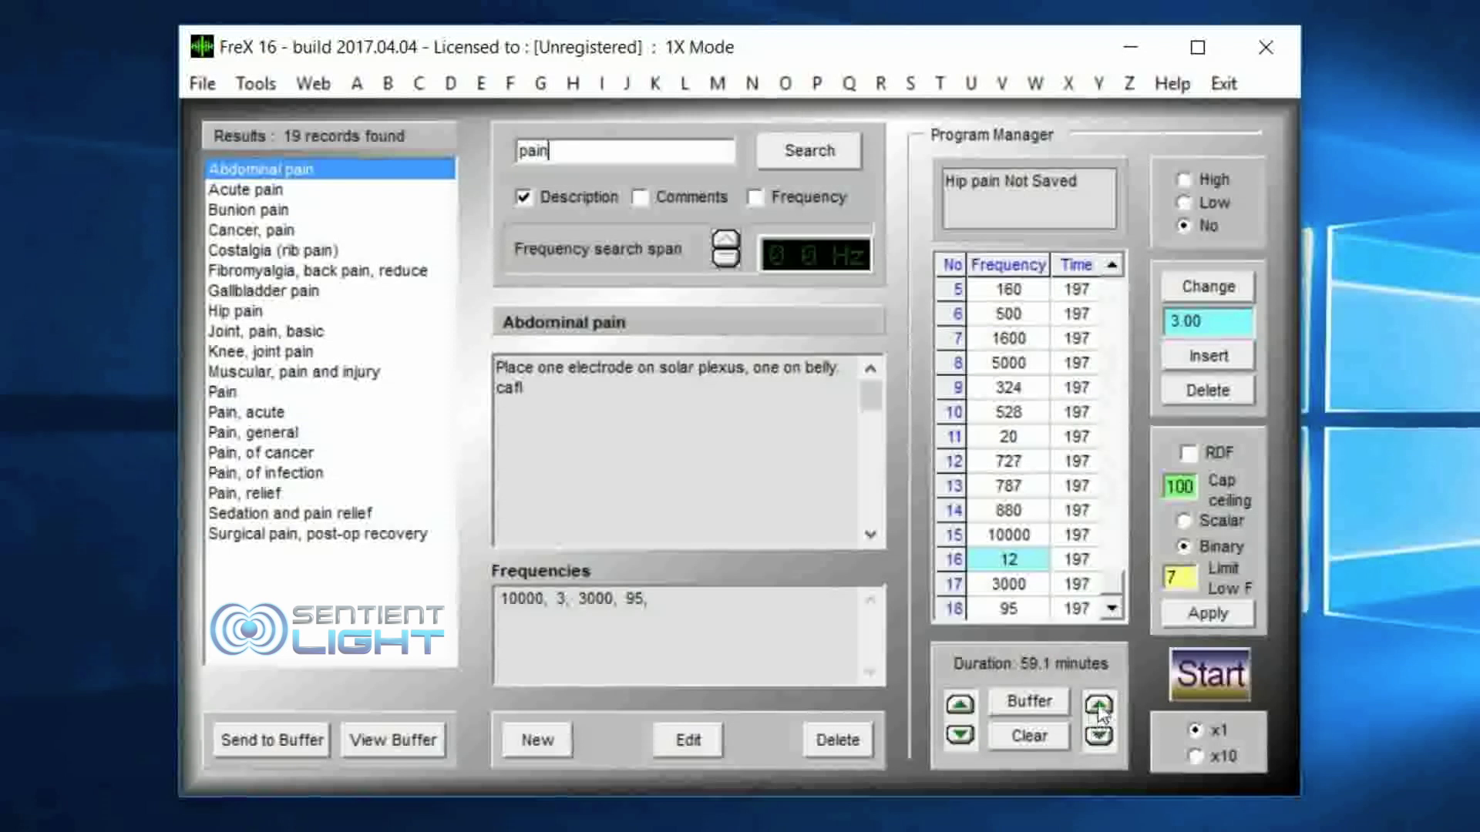
pyautogui.click(961, 709)
pyautogui.click(960, 737)
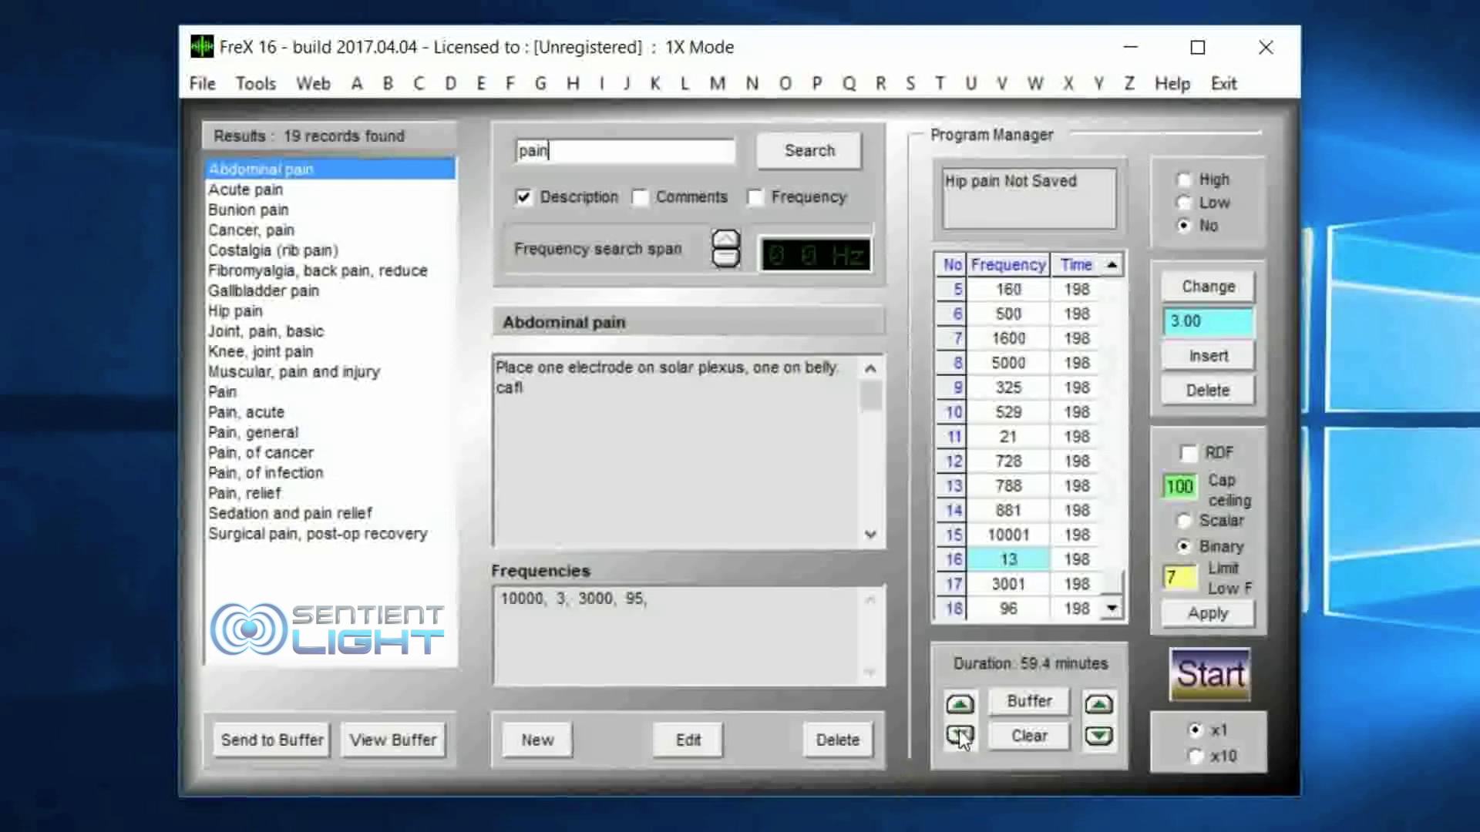
pyautogui.click(960, 737)
pyautogui.click(961, 708)
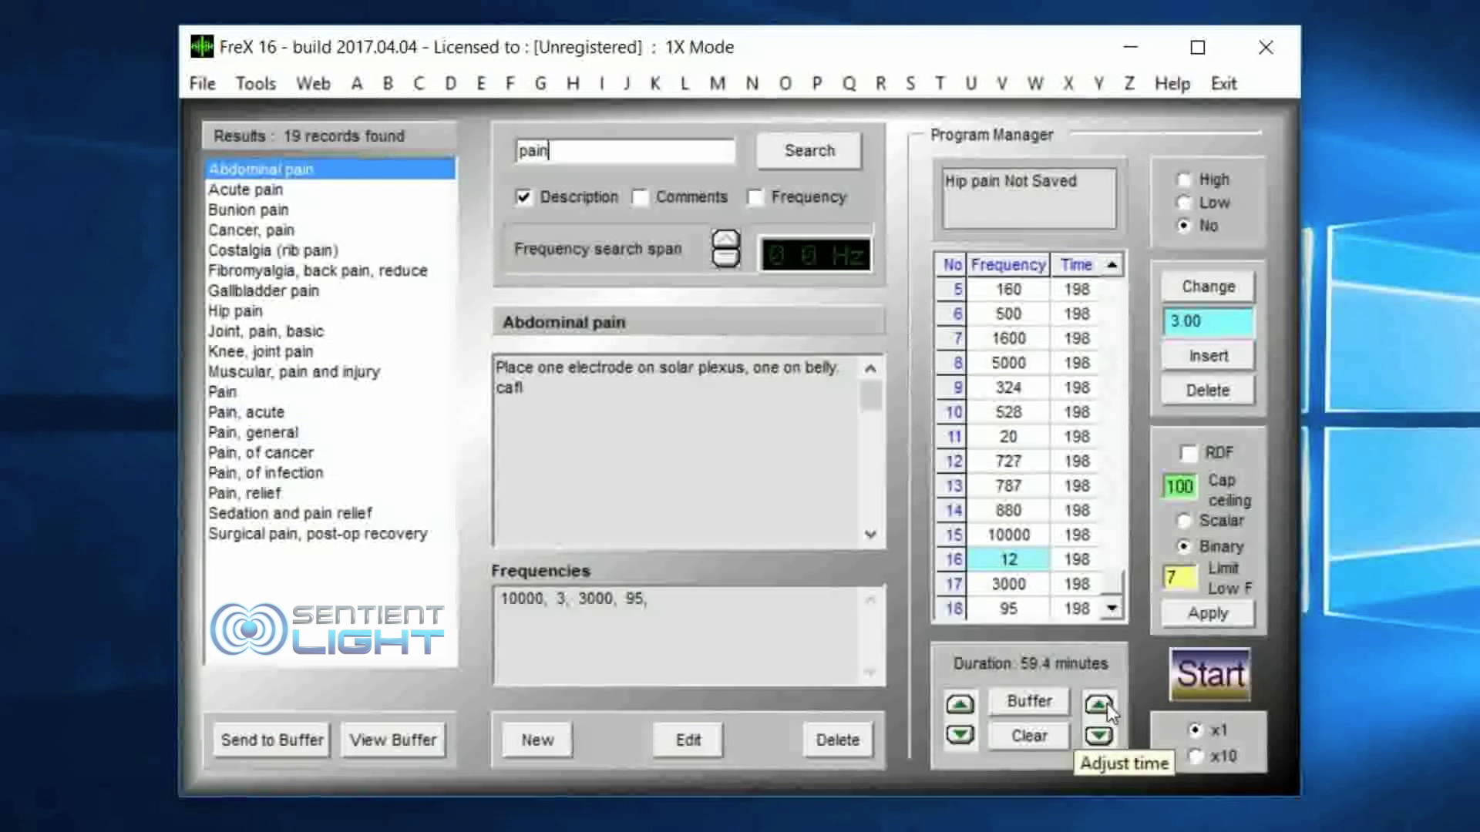
# Step: Raise the run time of all program entries to 201 seconds and step it back down
pyautogui.click(1107, 704)
pyautogui.click(1107, 705)
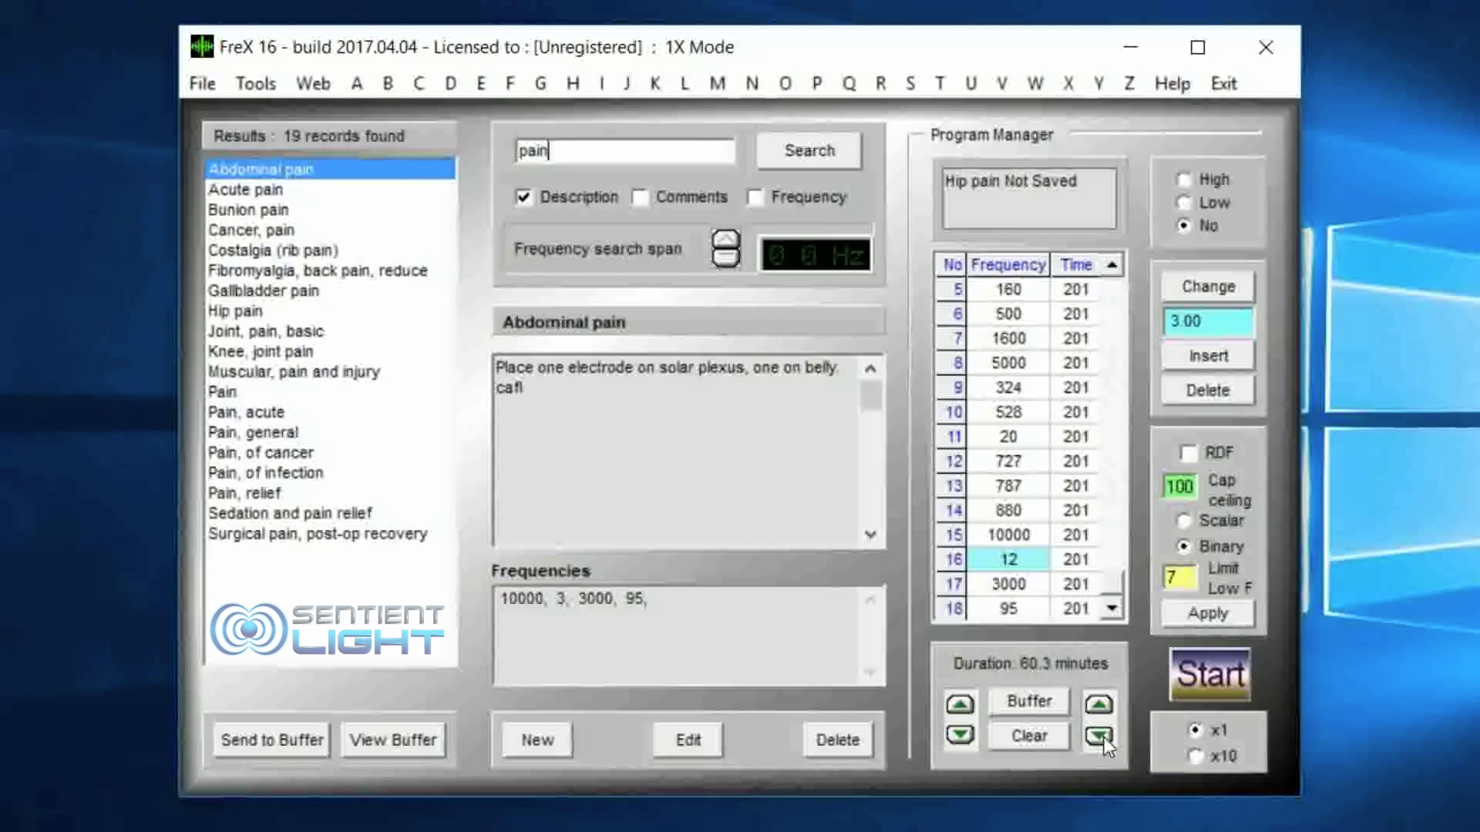
pyautogui.click(1104, 734)
pyautogui.click(1104, 734)
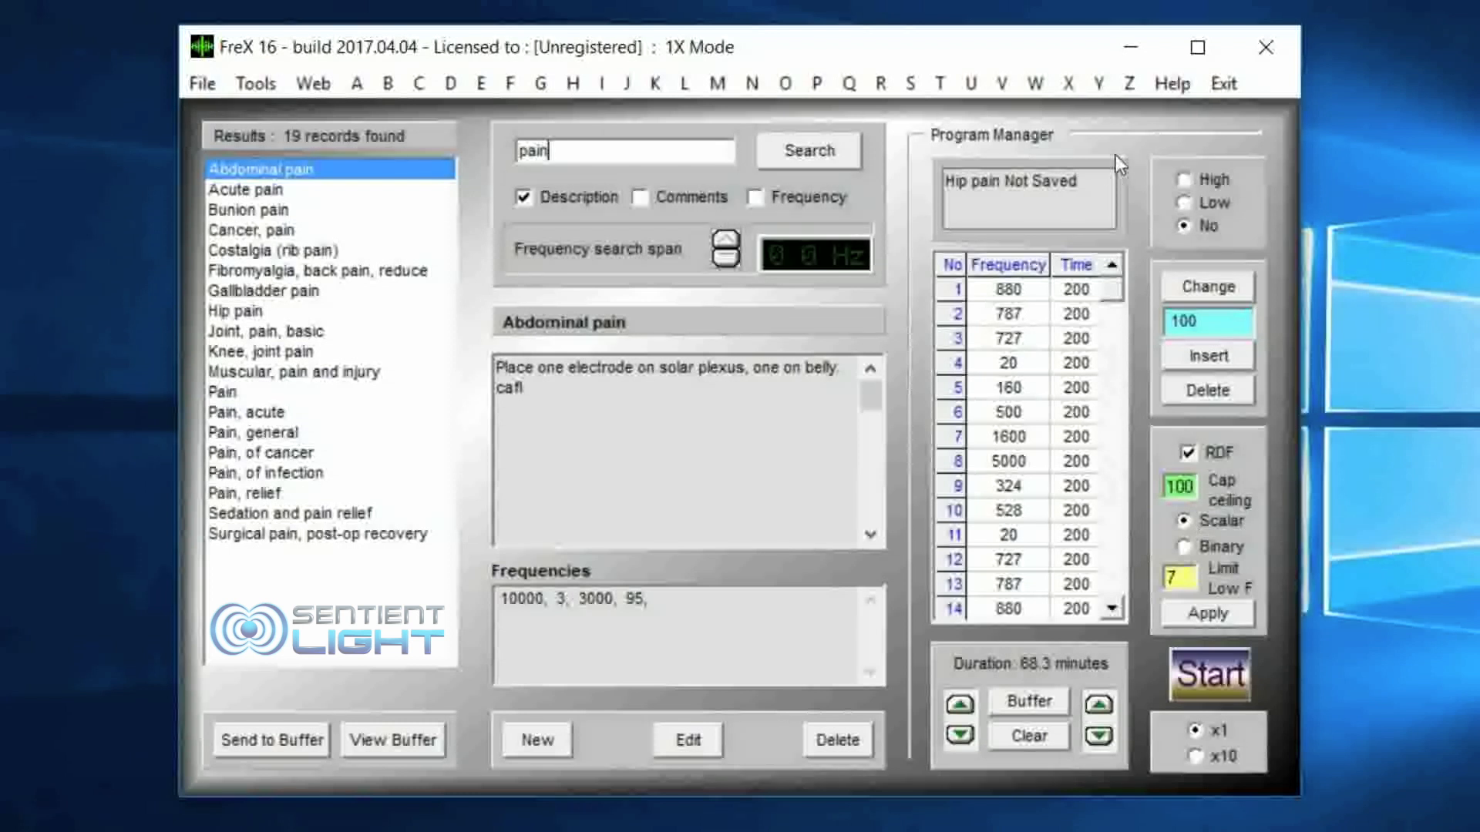
# Step: Change the program's description to "Hip pain, pain, low blood pressures session"
pyautogui.moveTo(1089, 184); pyautogui.dragTo(1010, 192)
pyautogui.press('BackSpace')
pyautogui.press('BackSpace')
pyautogui.write(', pain, h')
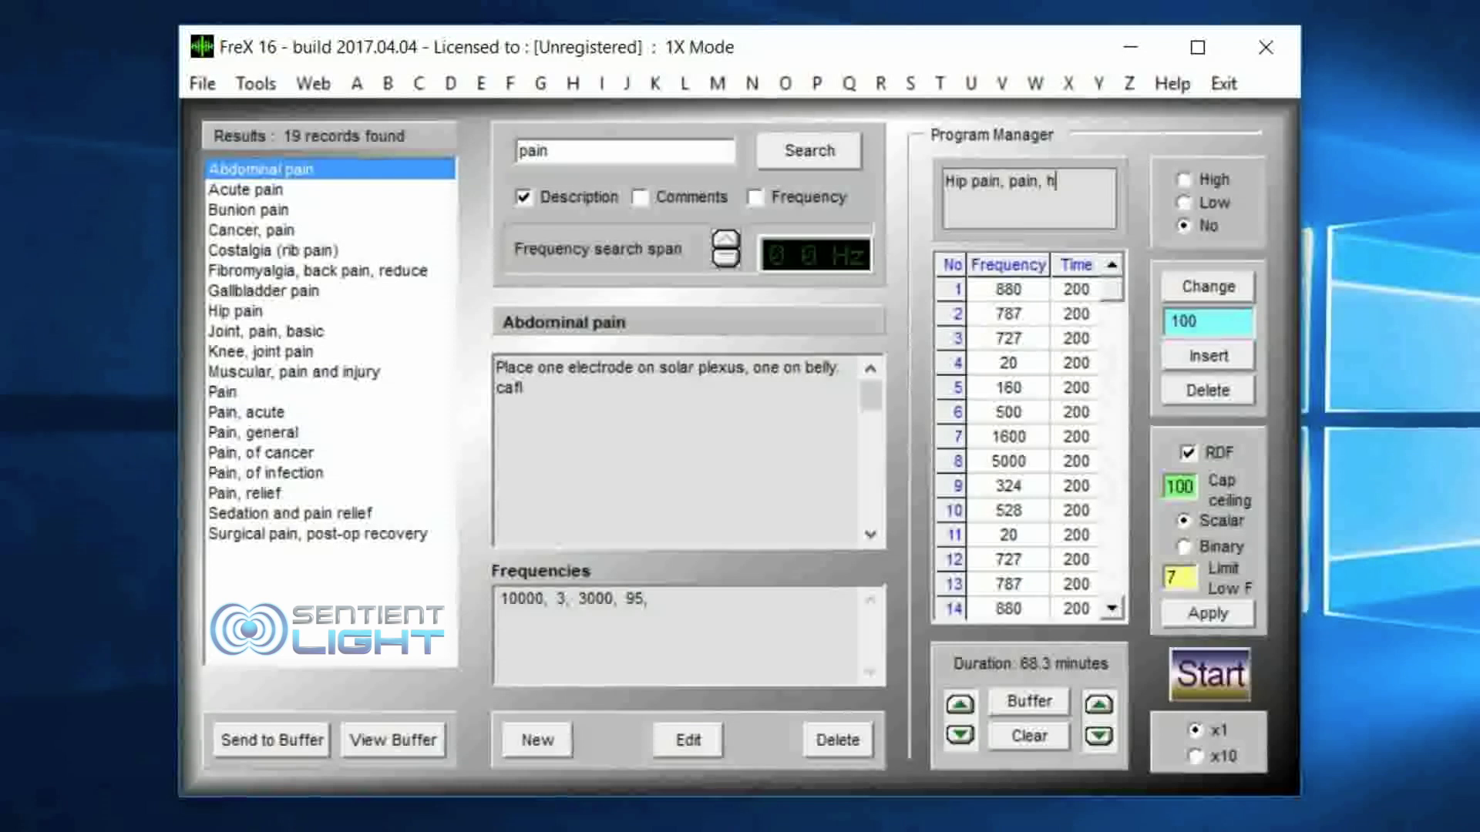
pyautogui.press('BackSpace')
pyautogui.write('blood')
pyautogui.press('BackSpace')
pyautogui.press('BackSpace')
pyautogui.press('BackSpace')
pyautogui.press('BackSpace')
pyautogui.press('BackSpace')
pyautogui.write('low blodod pressur')
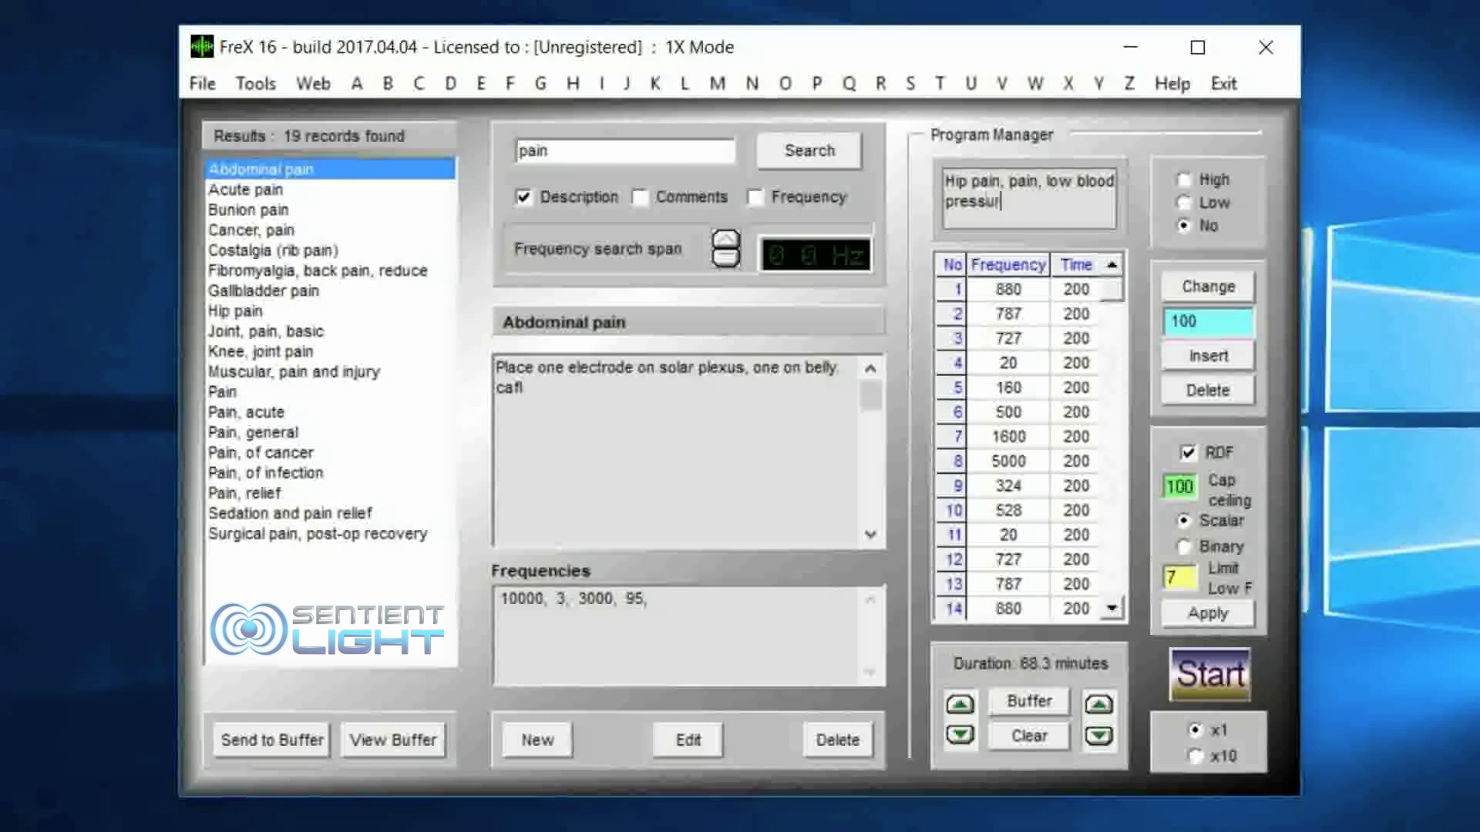
pyautogui.write('es session')
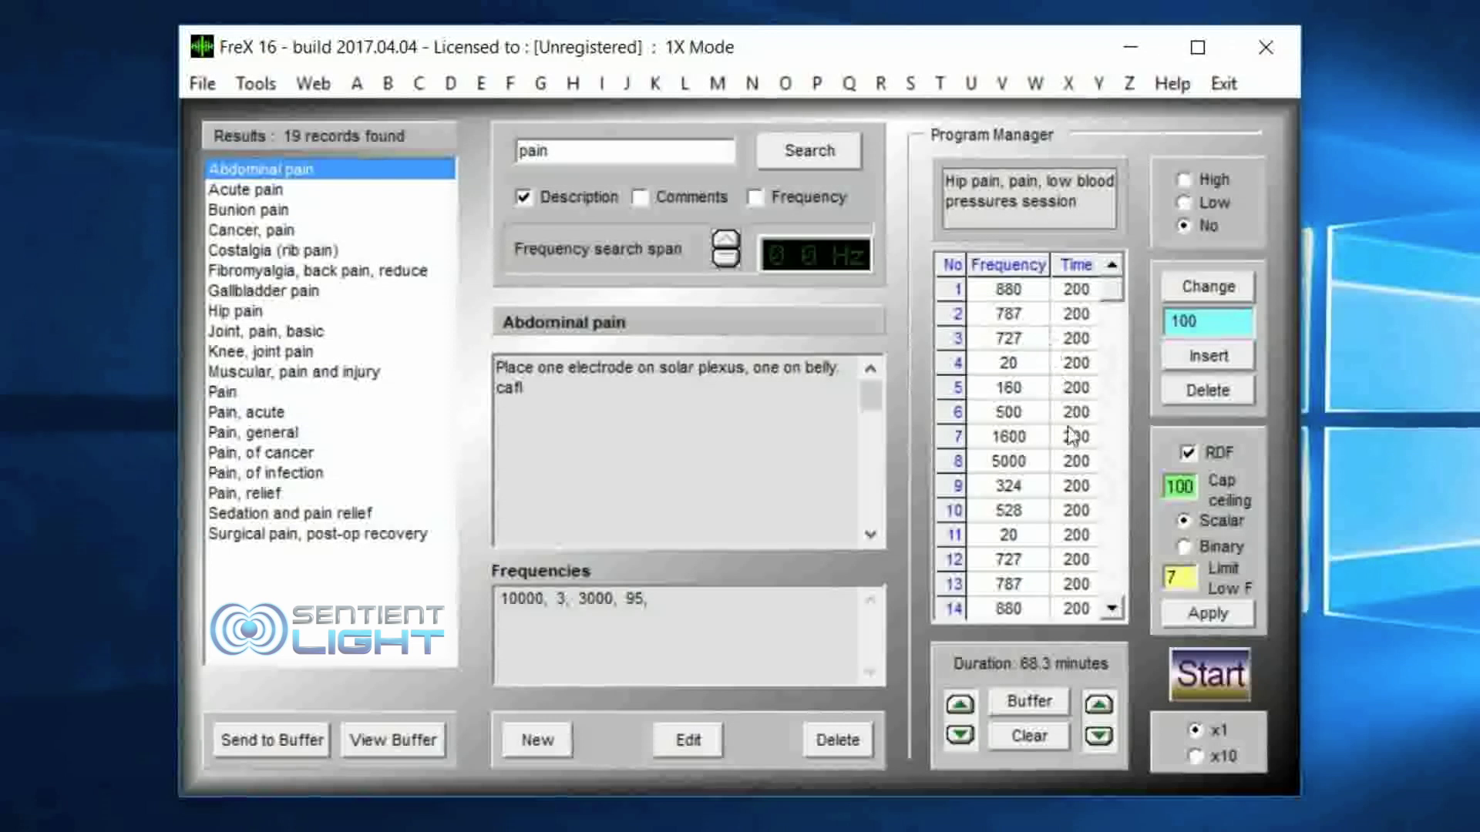
# Step: Save the program under the name "Hip, blood, pain", select it among the saved programs and close the dialog
pyautogui.click(202, 86)
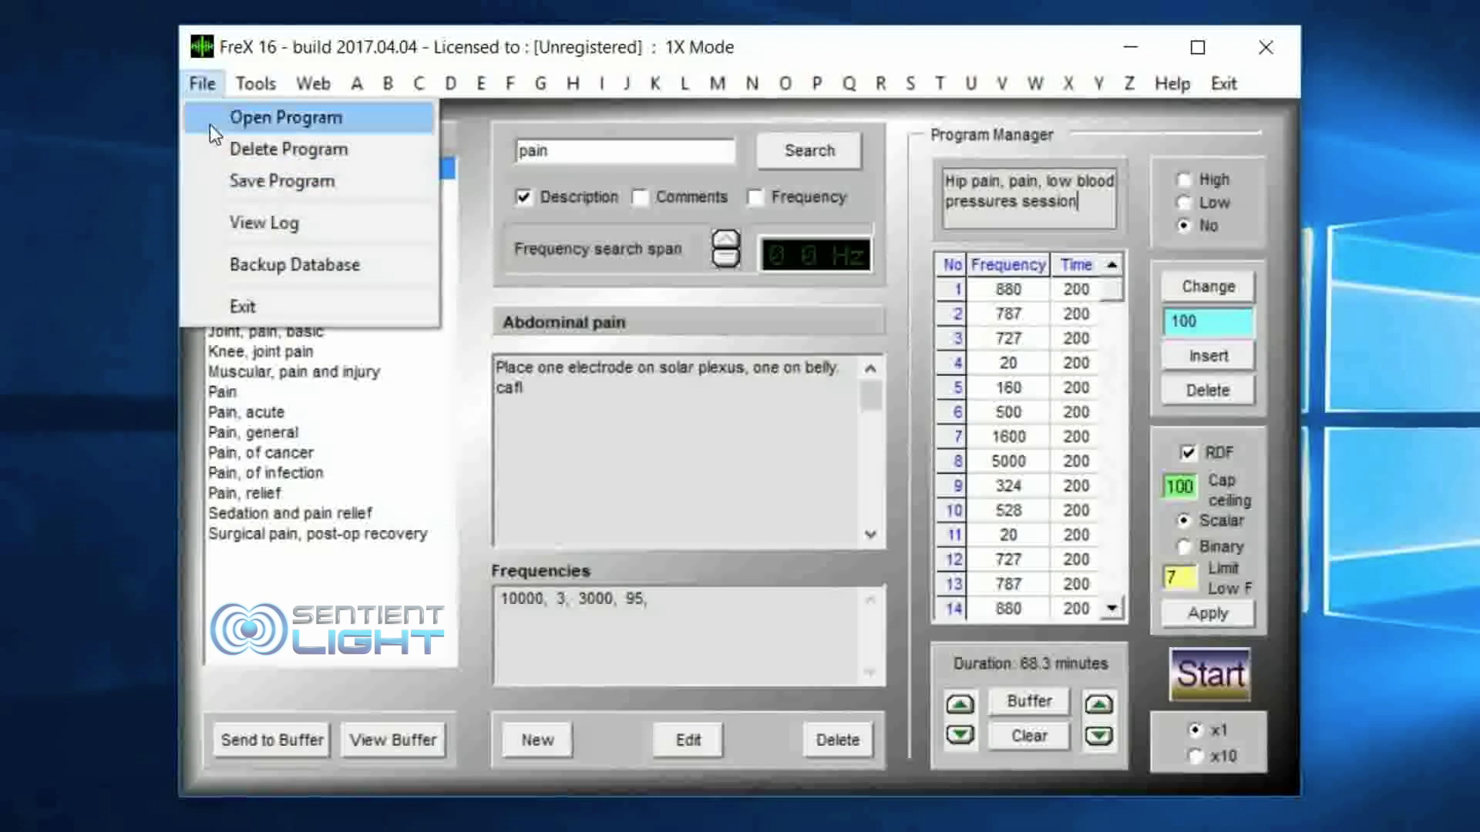
pyautogui.click(238, 180)
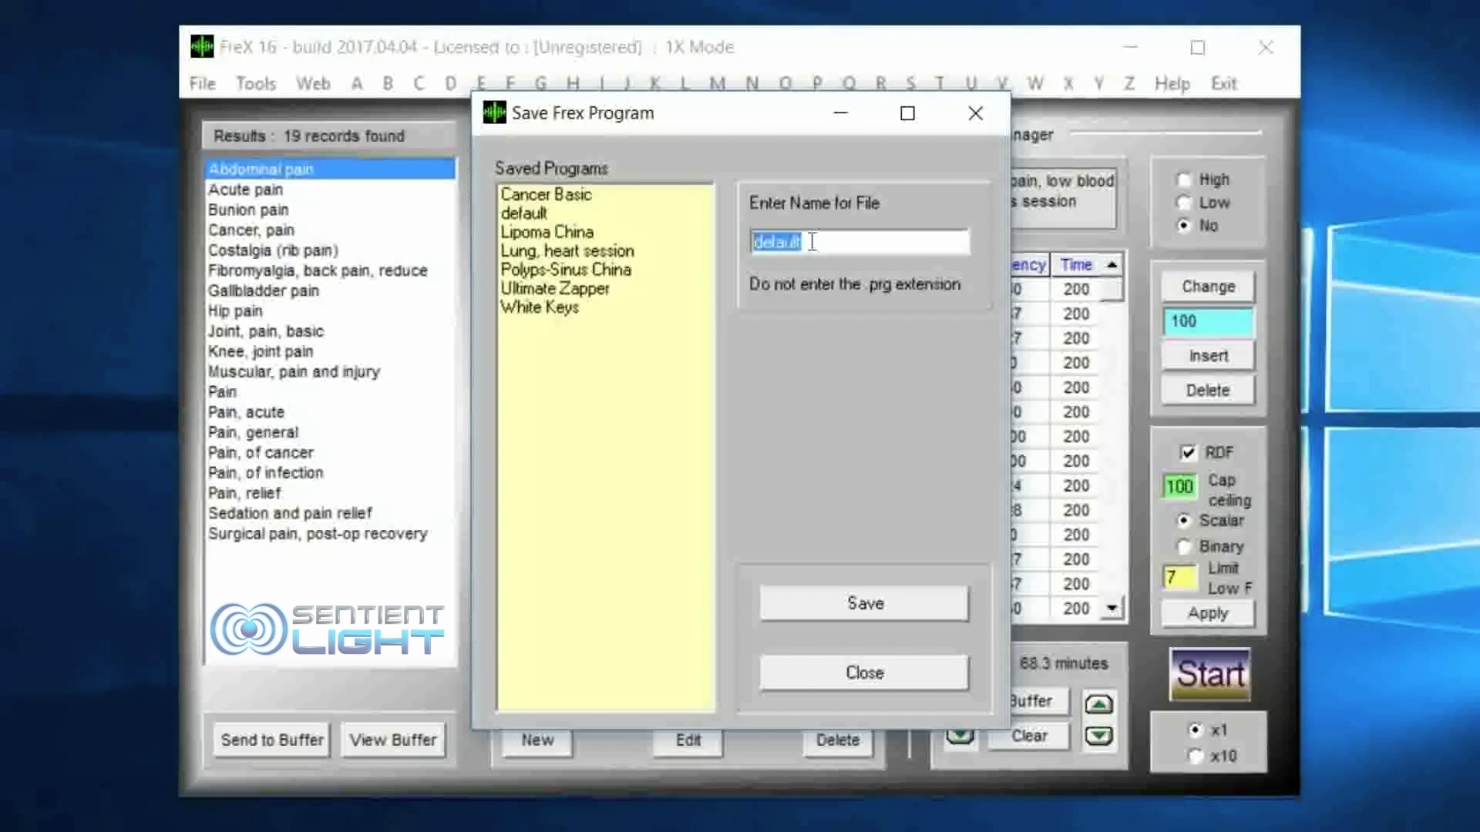
pyautogui.write('Hip, blood, pain')
pyautogui.click(830, 599)
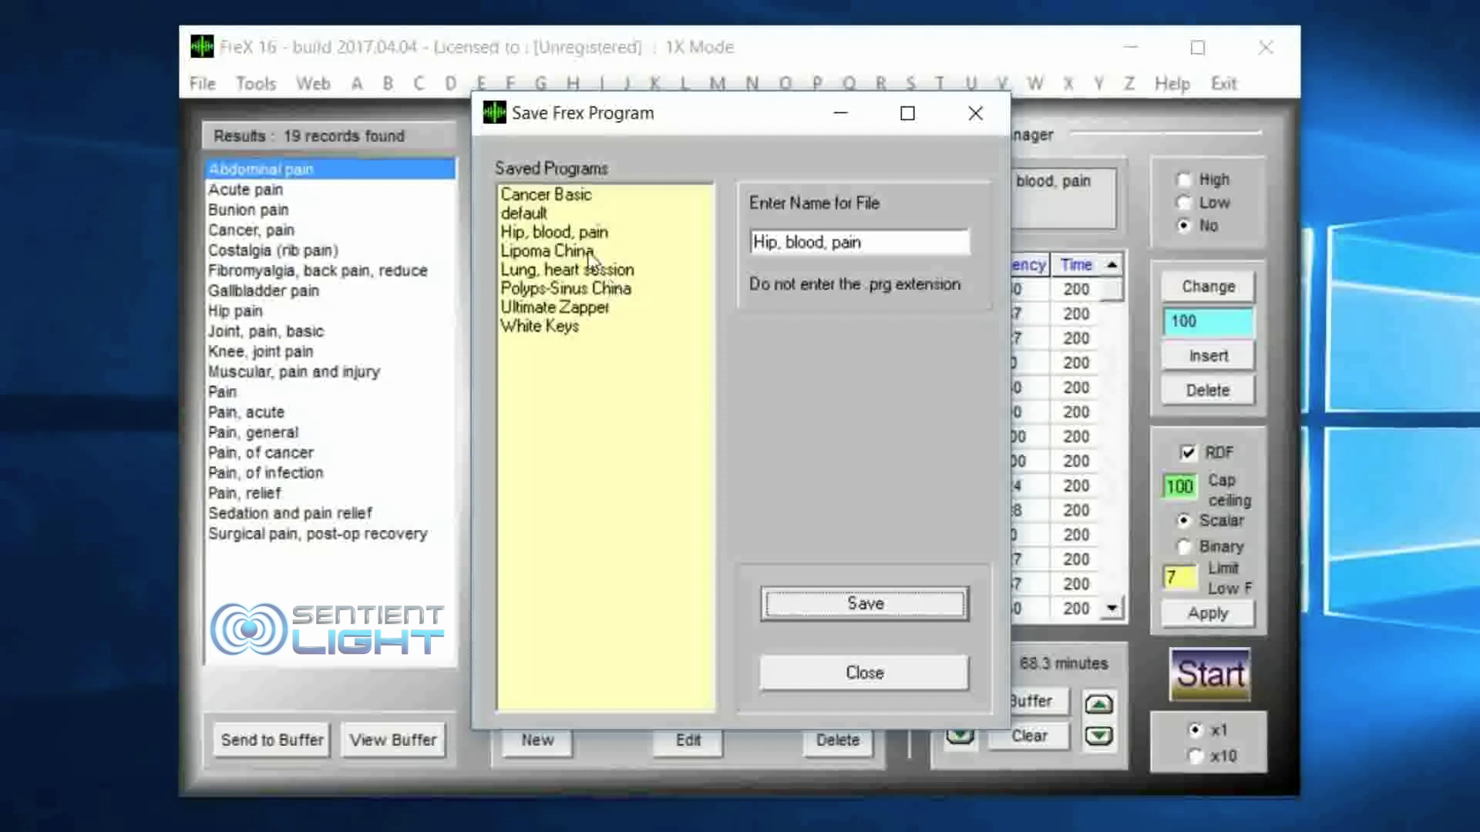
pyautogui.click(524, 214)
pyautogui.click(533, 231)
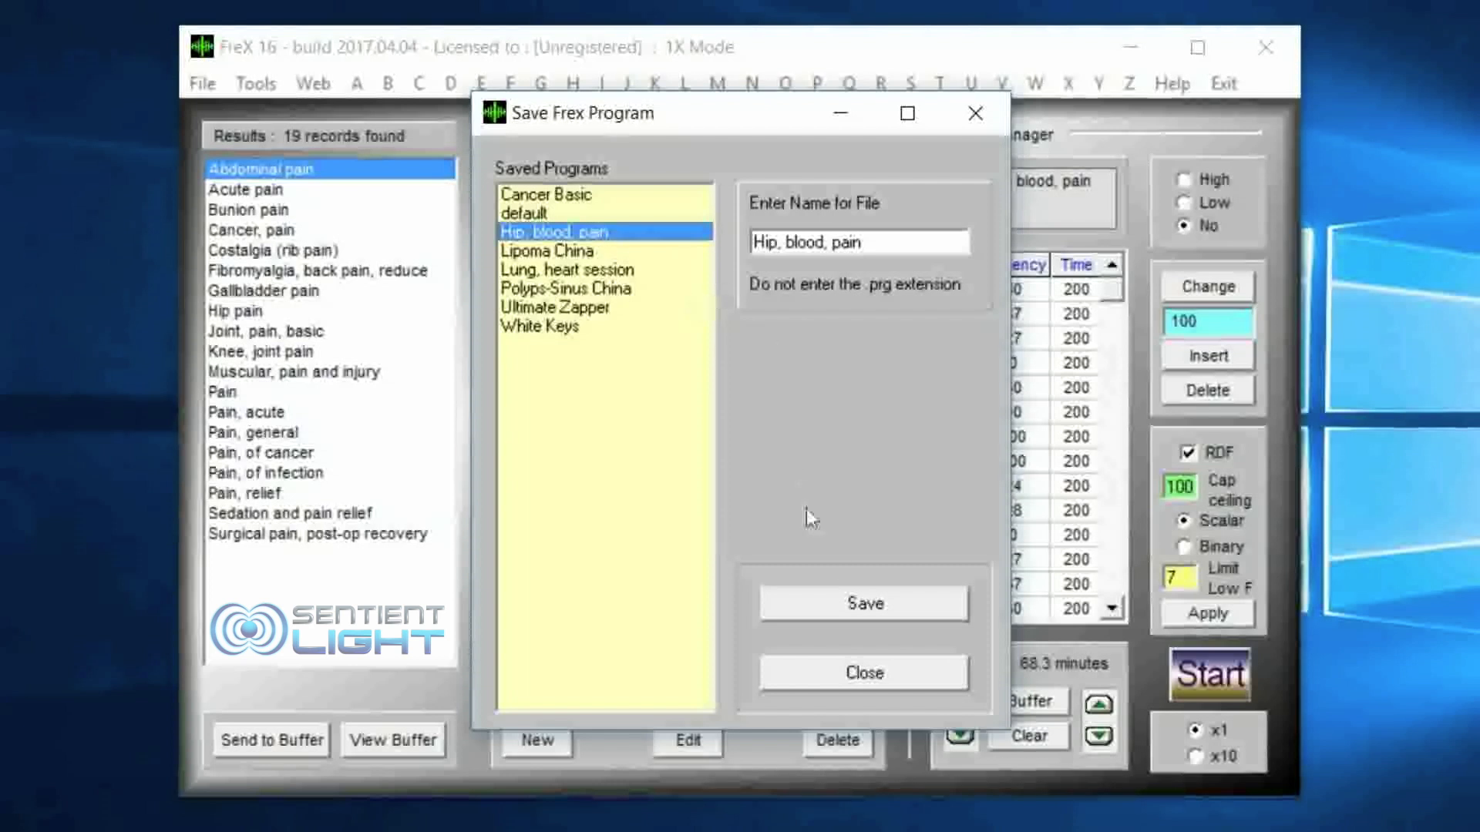
pyautogui.click(866, 673)
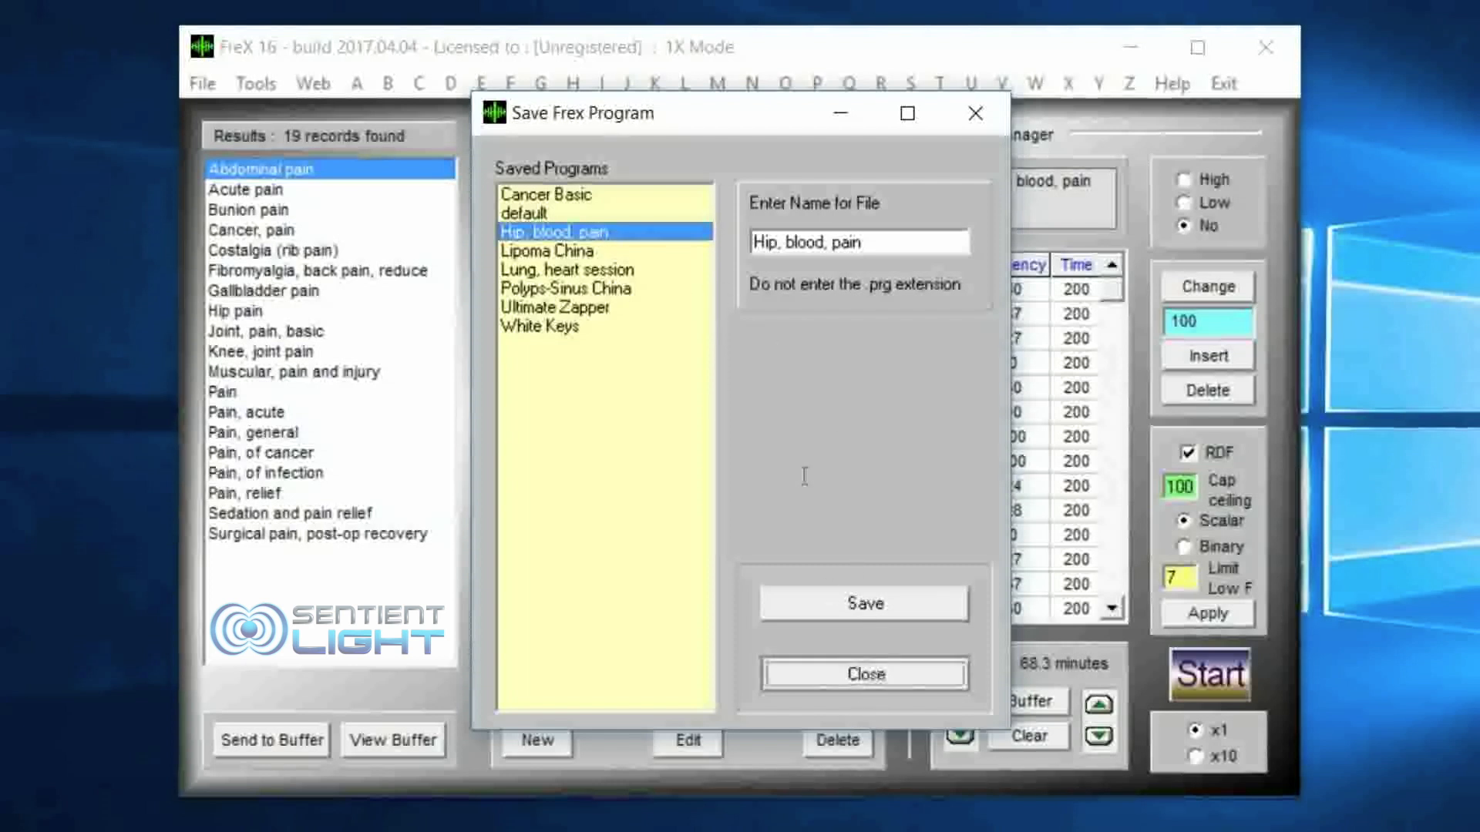
# Step: Load the saved program Cancer Basic into the Program Manager with the table cleared
pyautogui.click(204, 82)
pyautogui.click(229, 119)
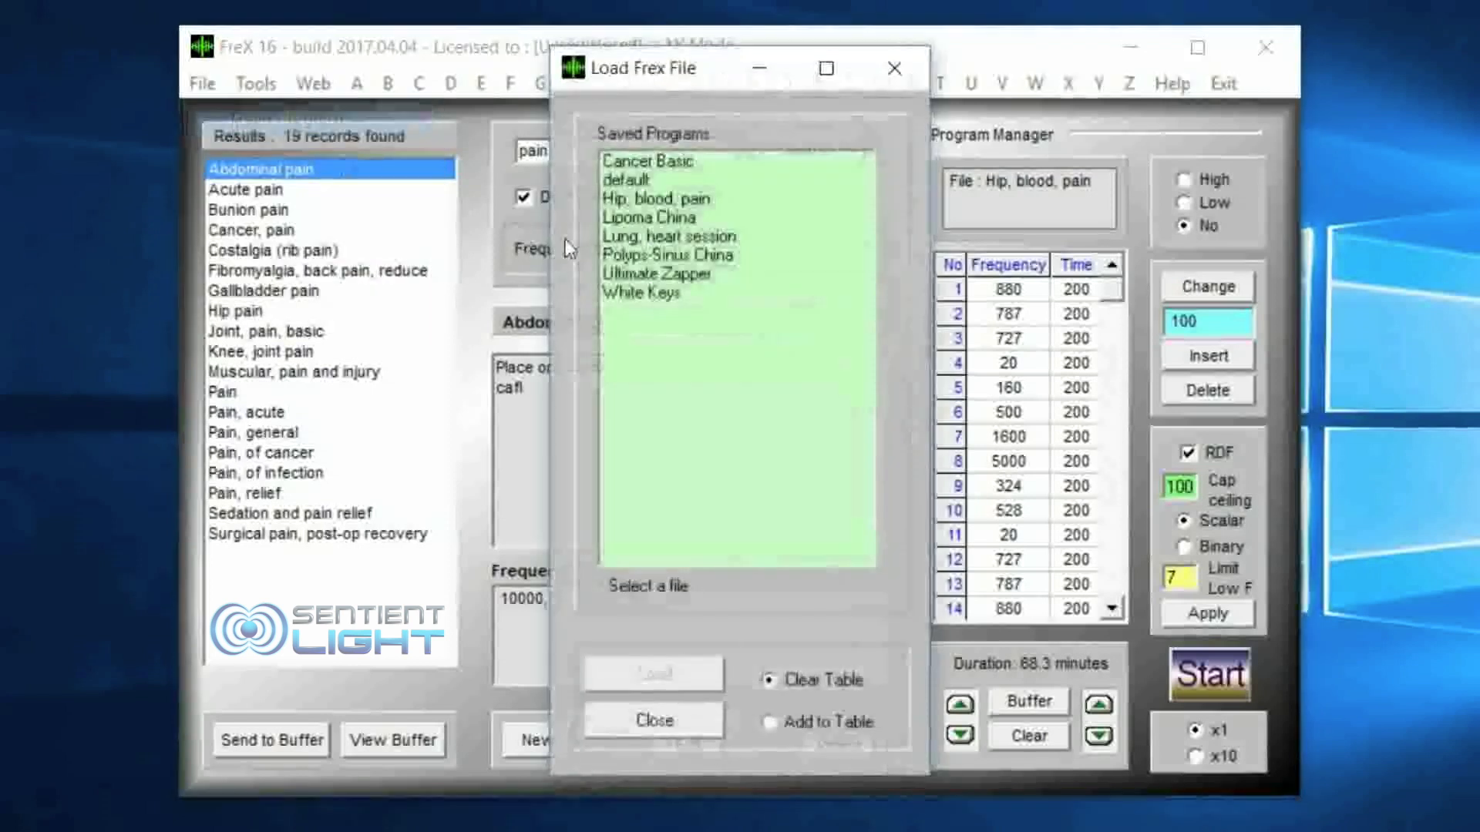
pyautogui.click(690, 171)
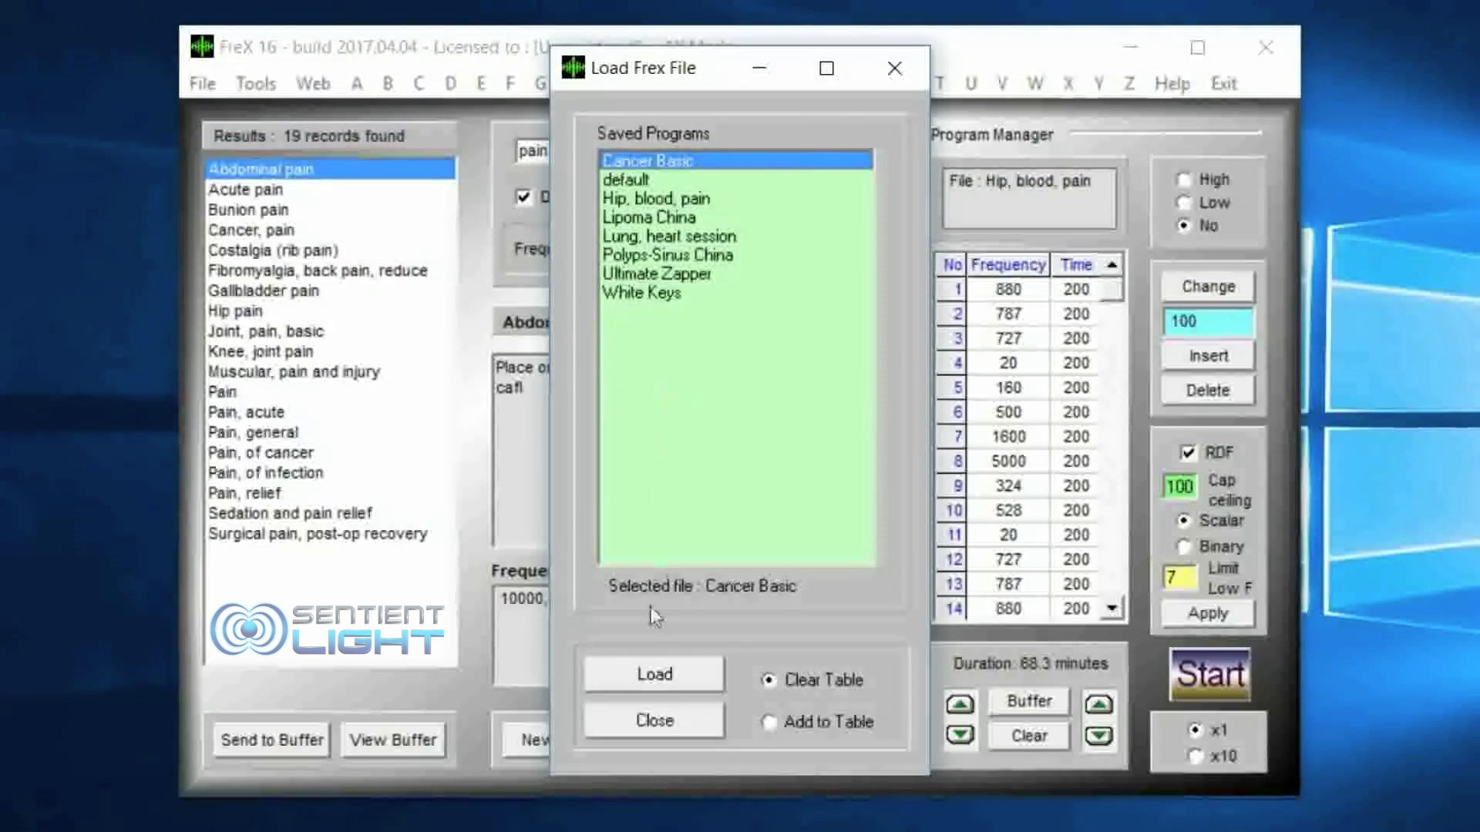
pyautogui.click(659, 674)
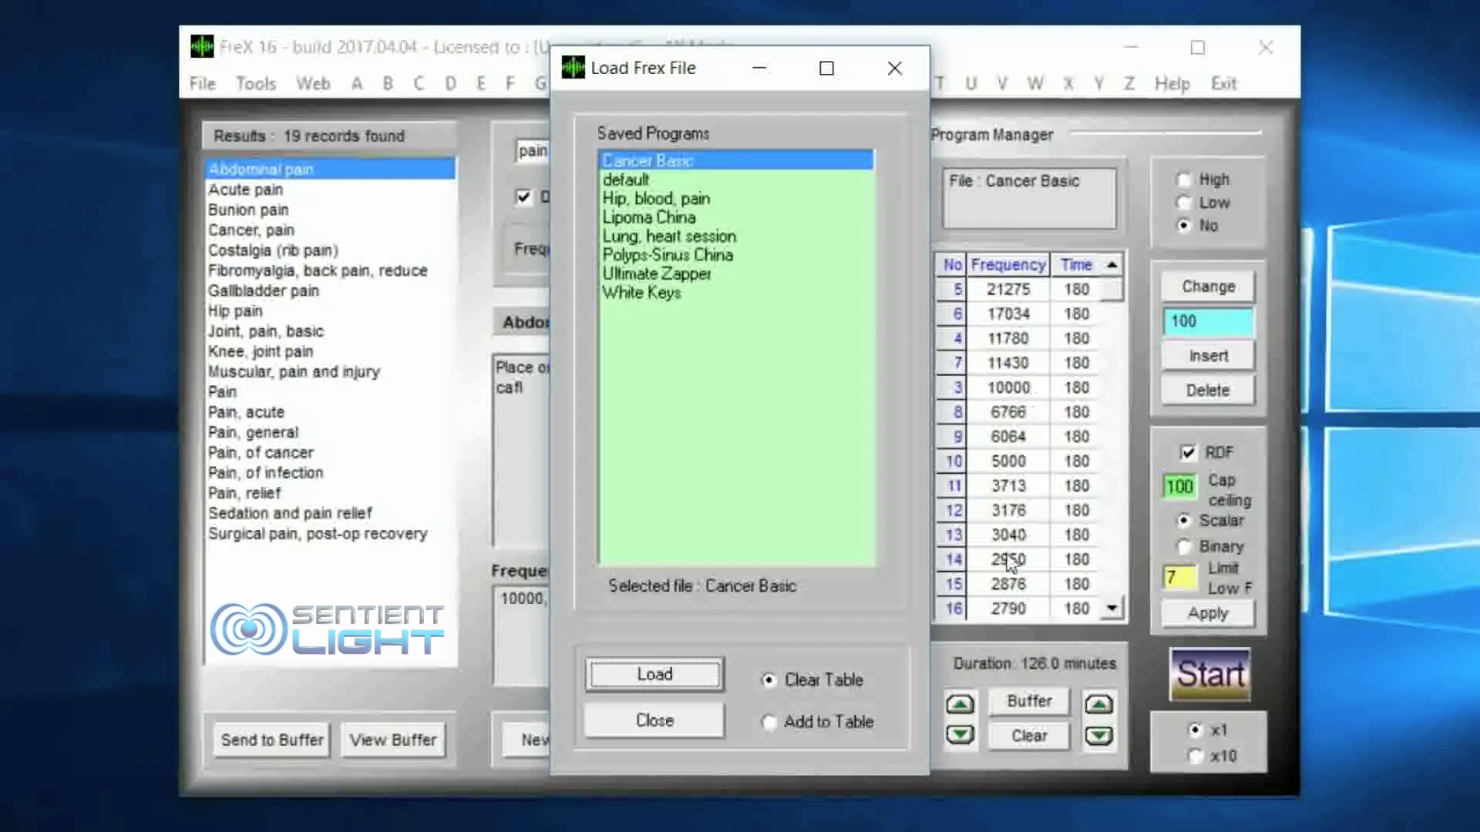
pyautogui.click(687, 724)
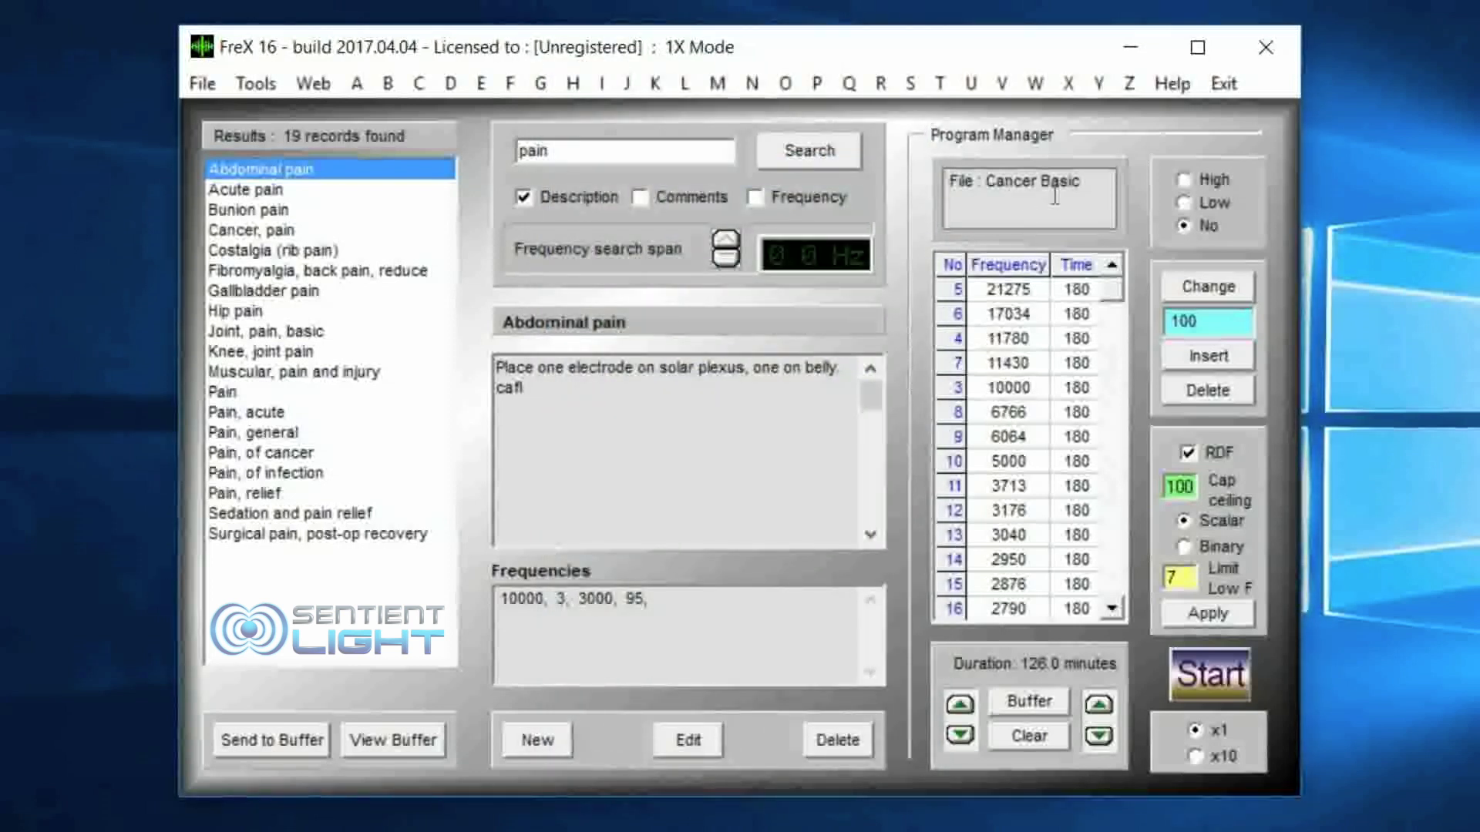
# Step: Load the saved program "Hip, blood, pain" into the Program Manager with the table cleared
pyautogui.click(218, 90)
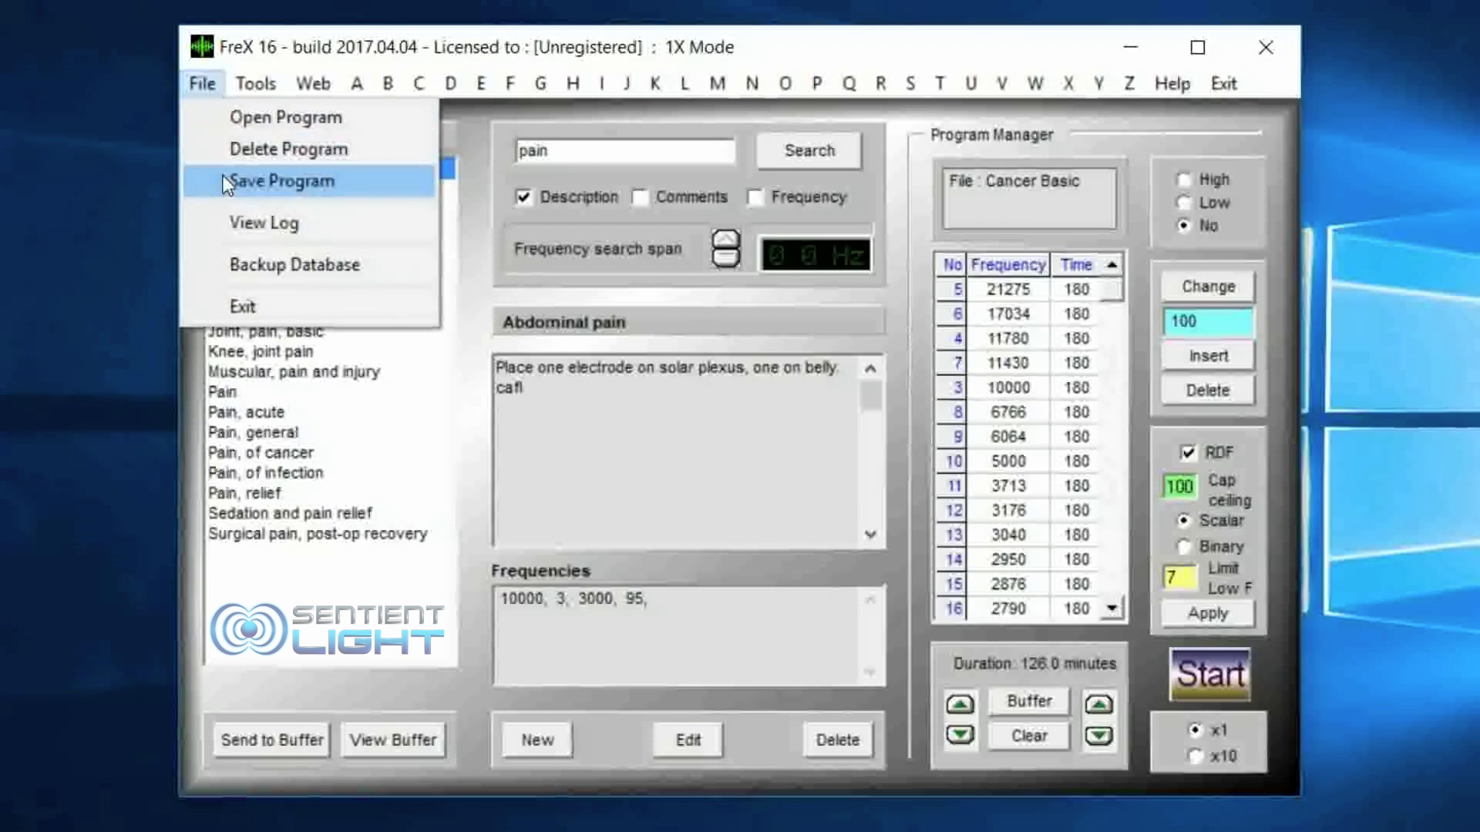
pyautogui.click(239, 117)
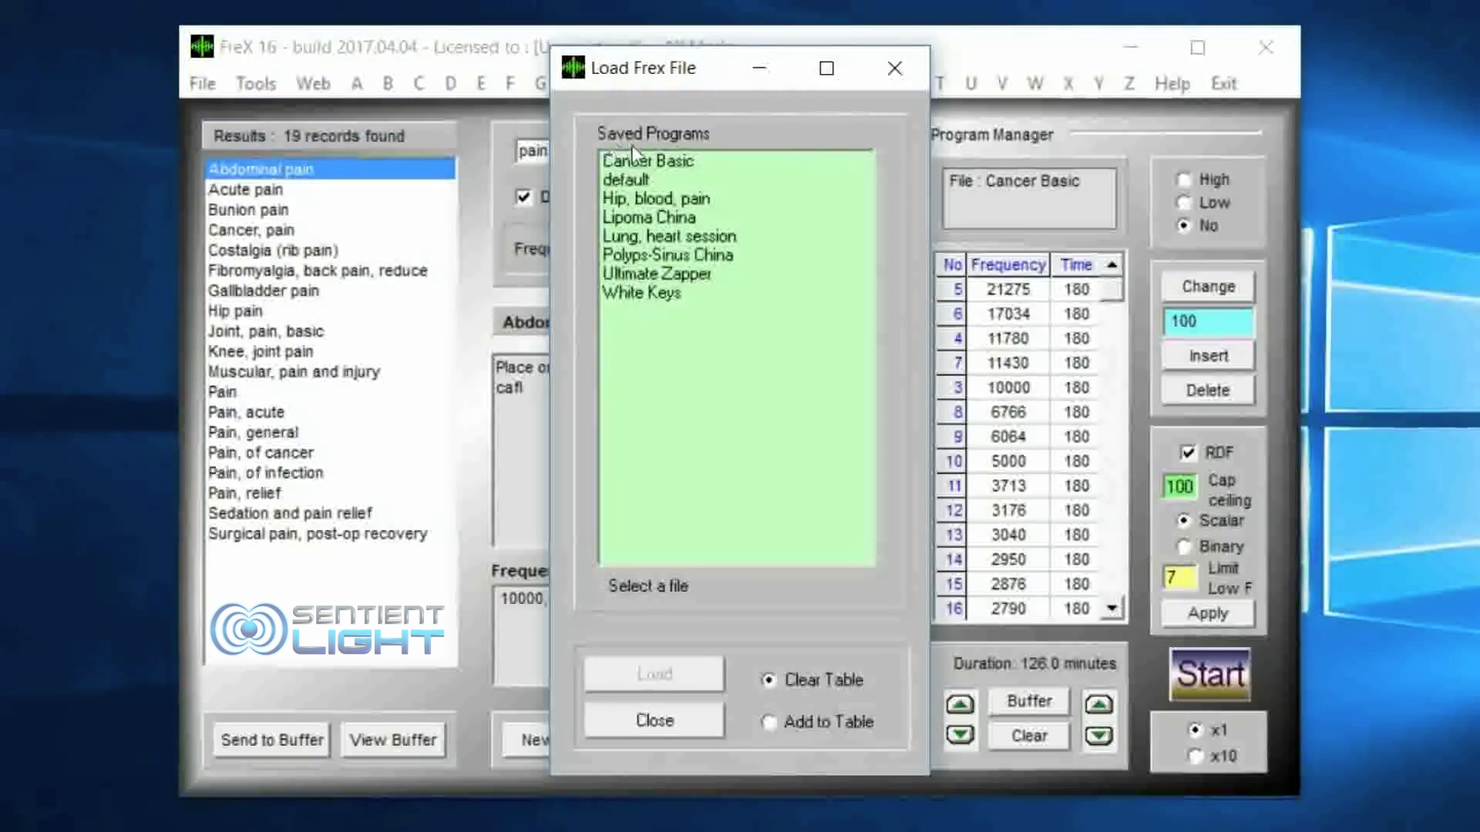
pyautogui.click(654, 197)
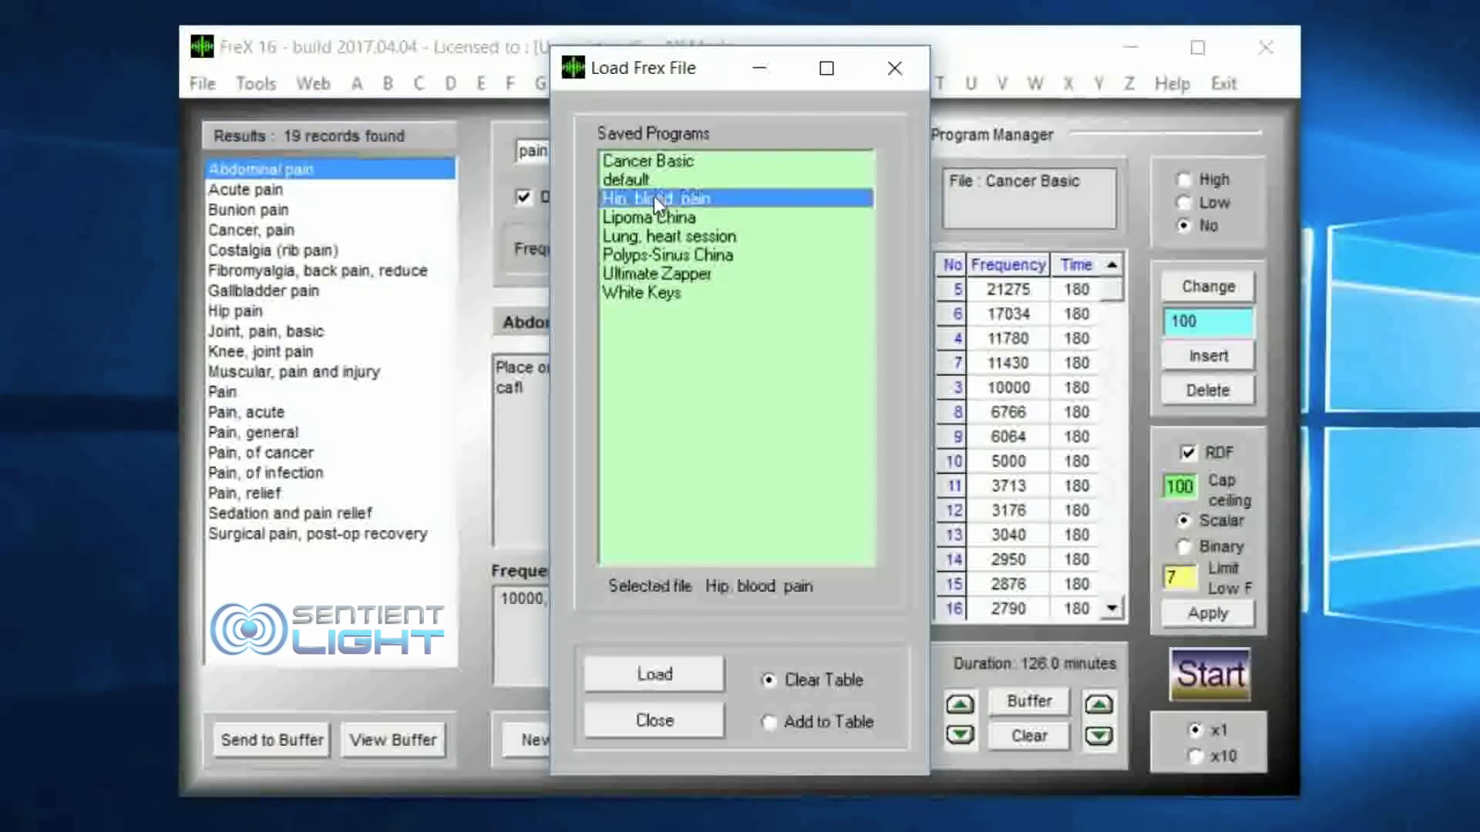
pyautogui.click(658, 675)
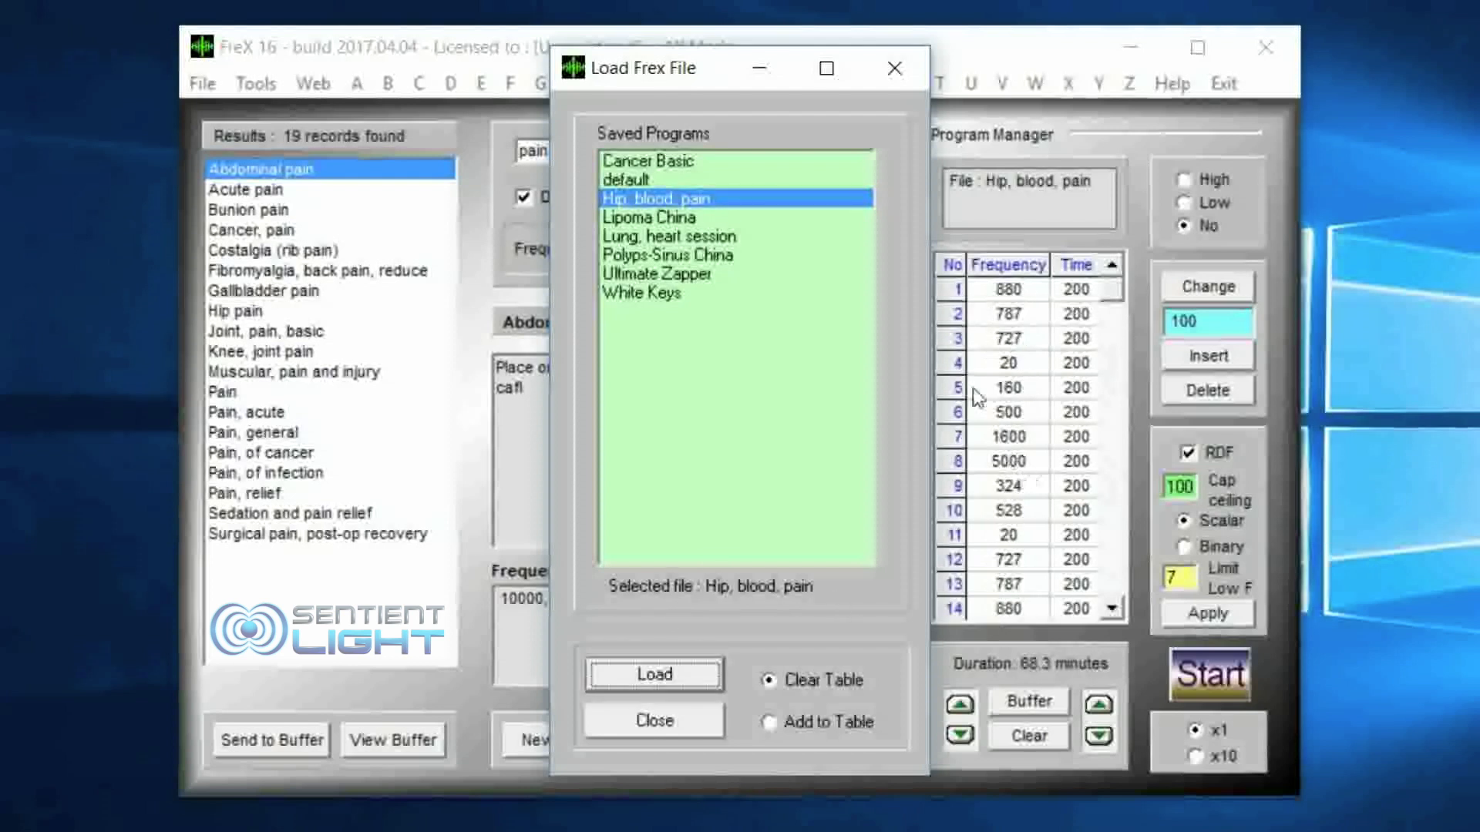
pyautogui.click(667, 720)
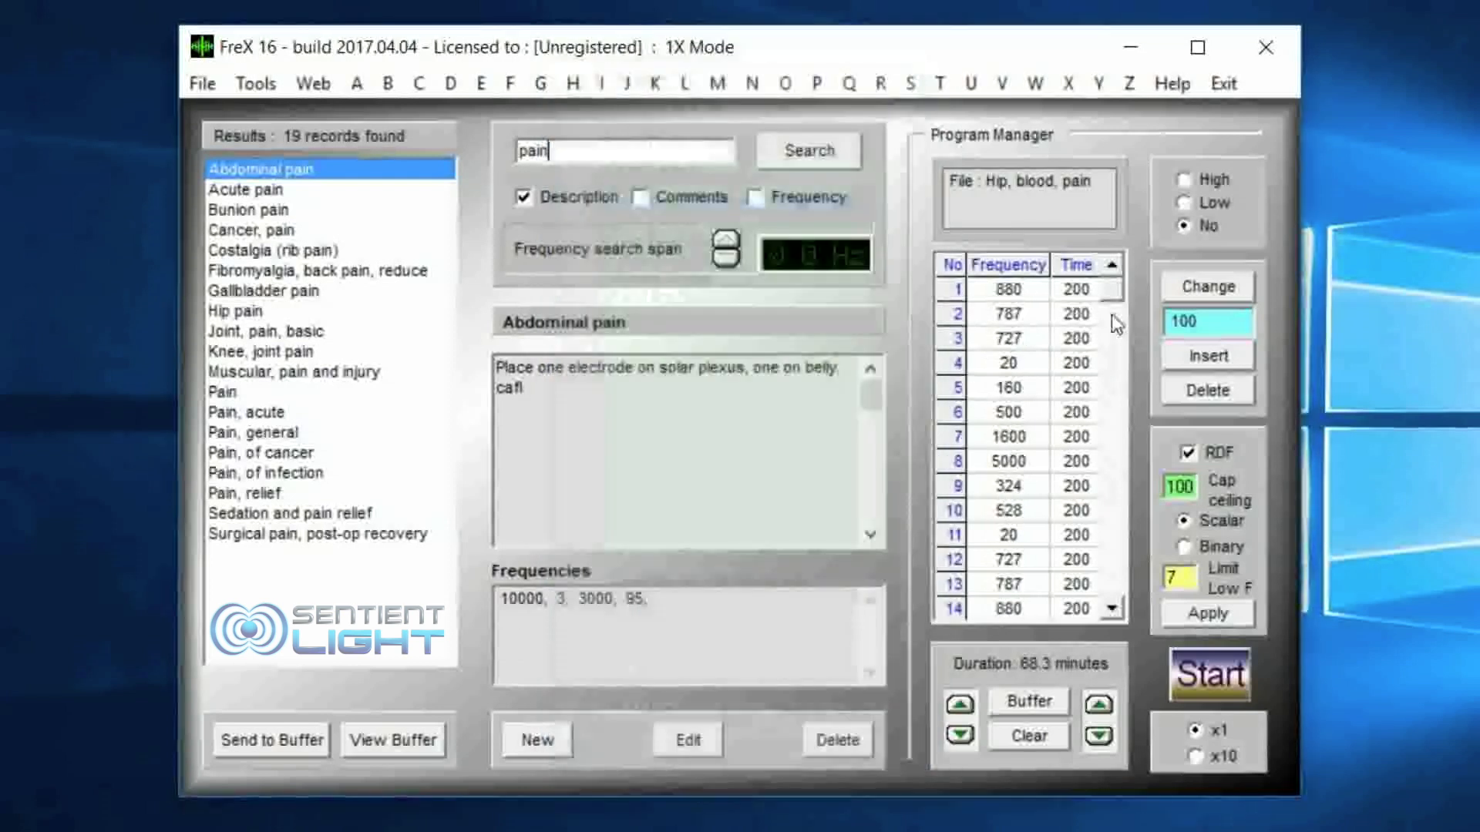